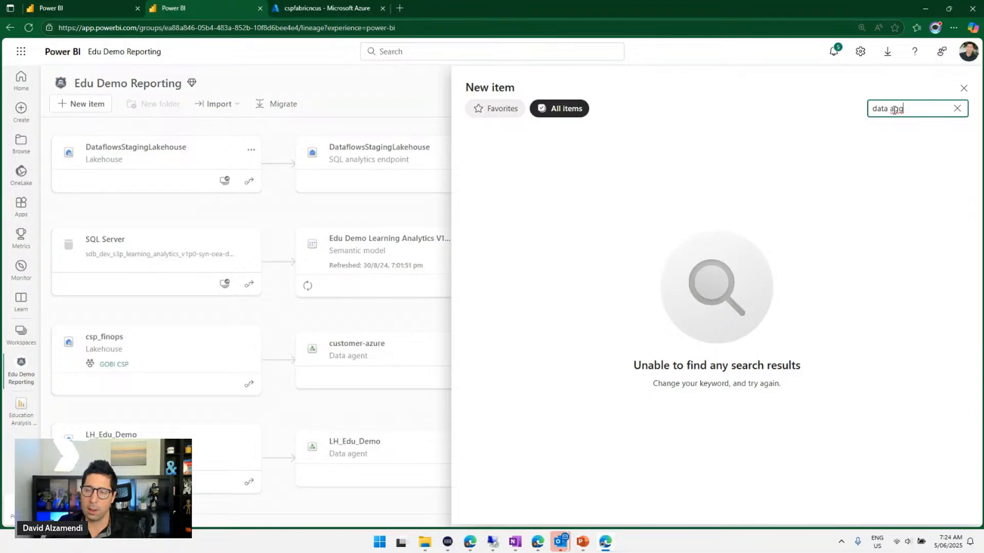
- Create a new data agent named da_learning in the Edu Demo Reporting workspace
key(ctrl+plus)
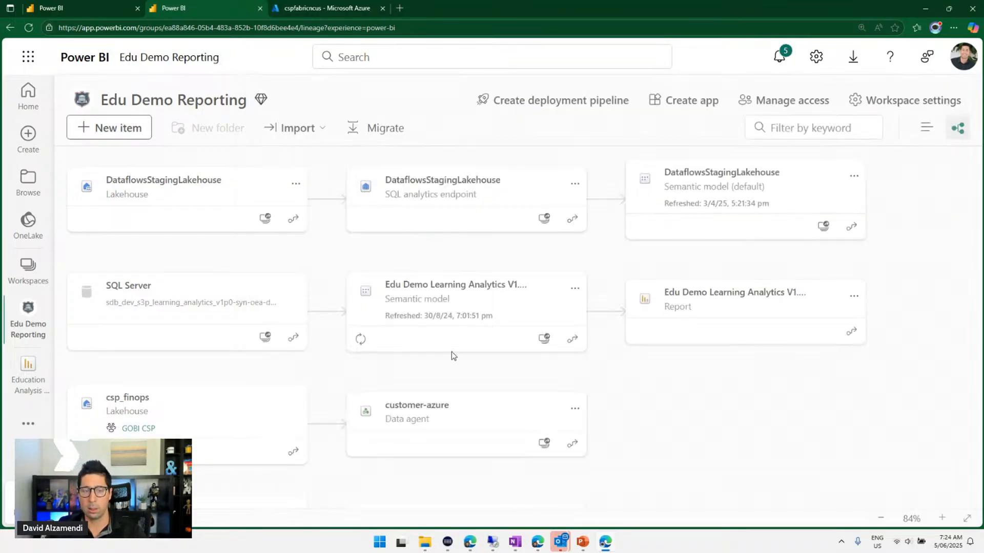
click(488, 293)
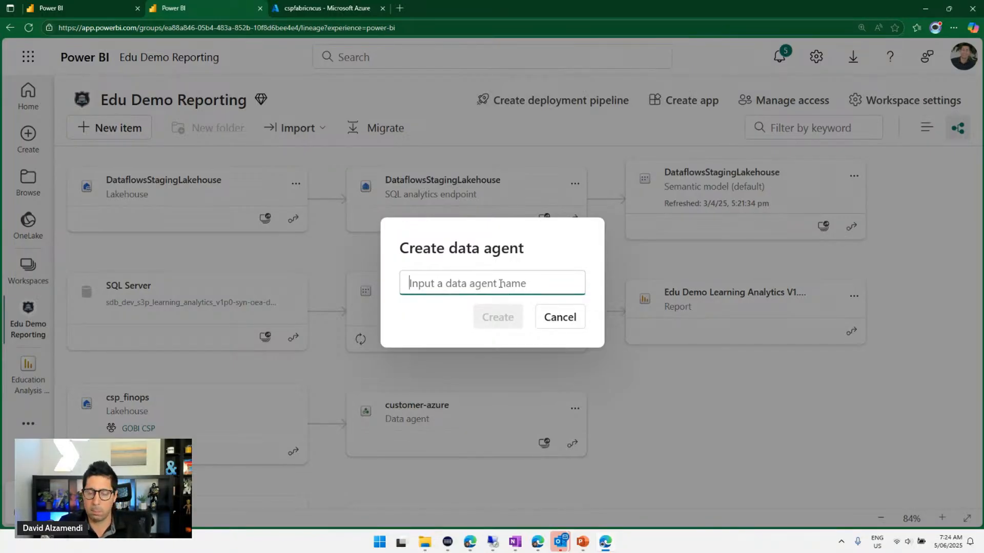
text(da_)
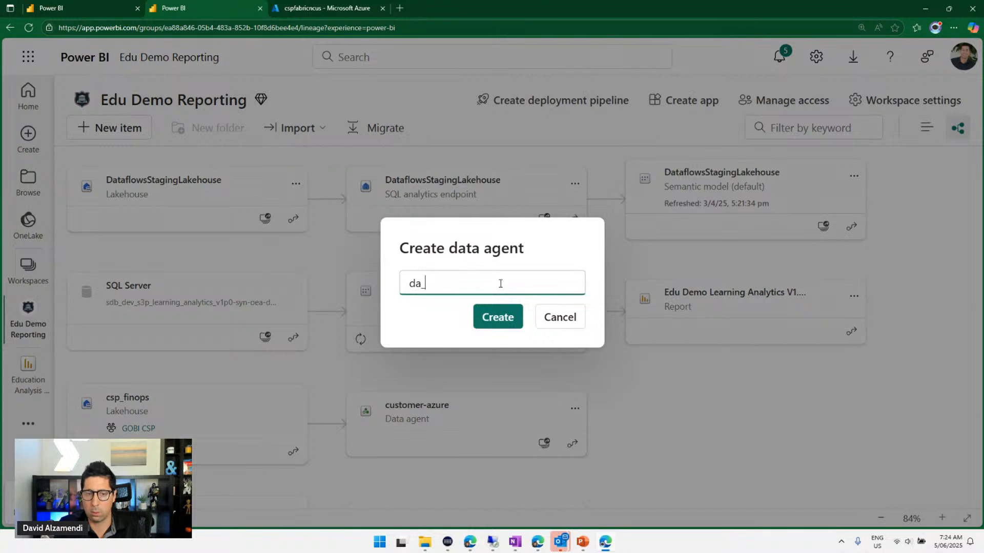
text(tes)
key(BackSpace)
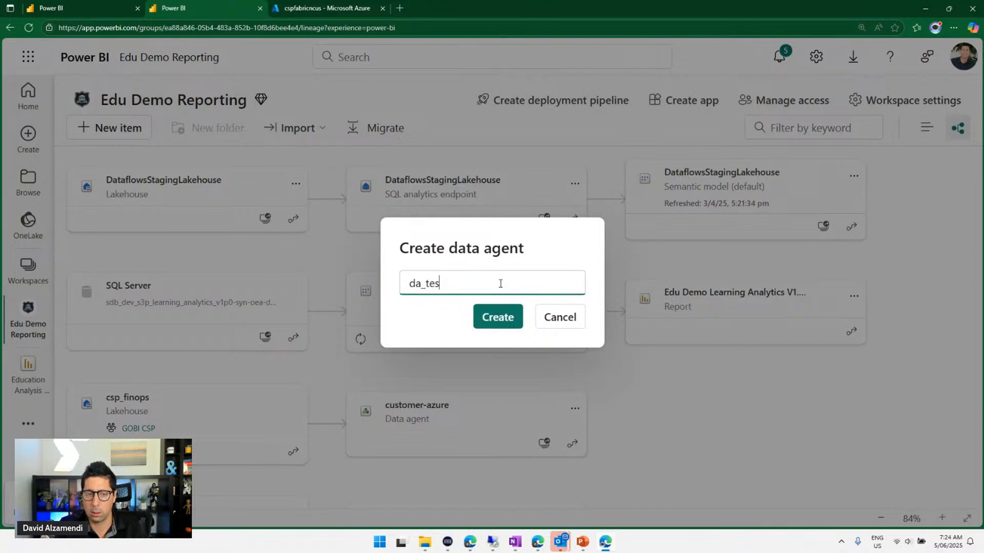
text(/)
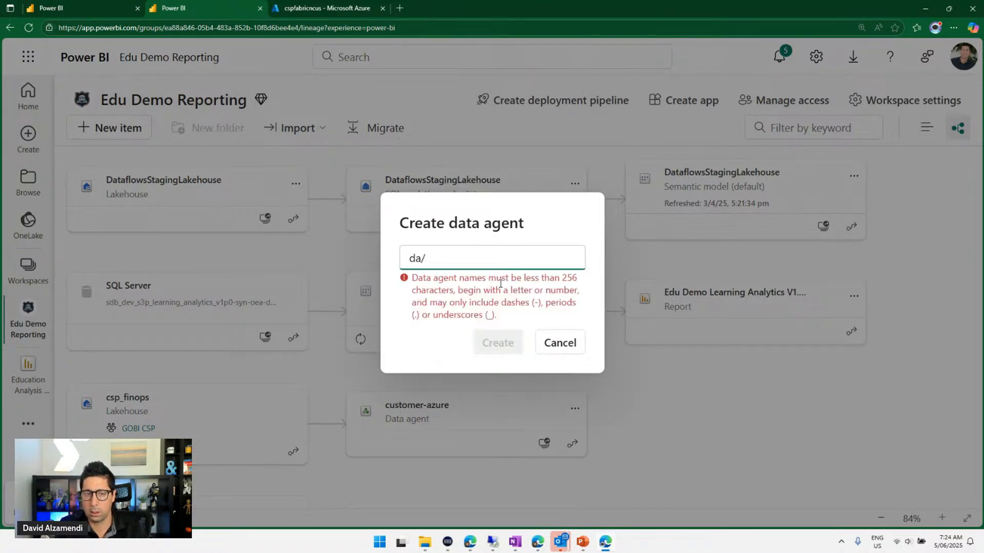
key(BackSpace)
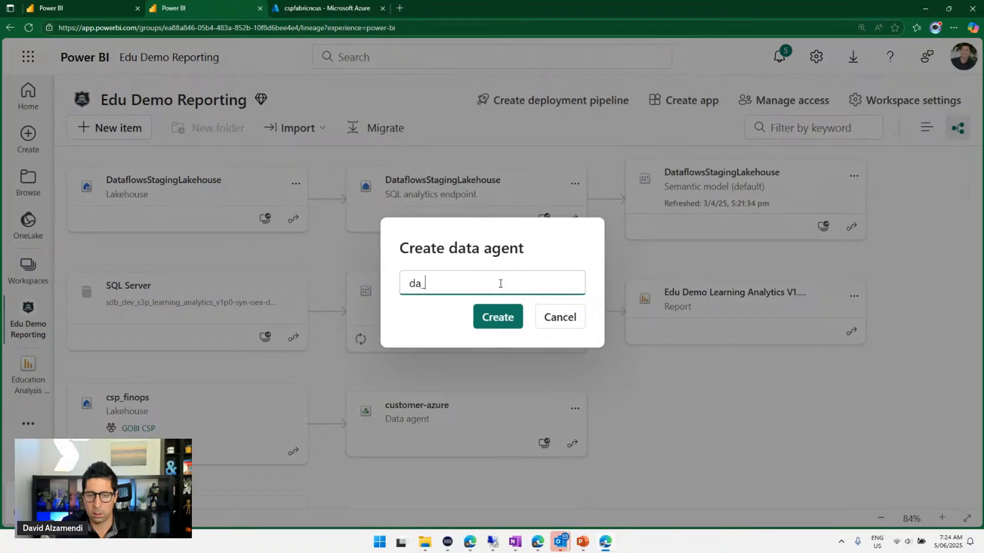
text(_learning)
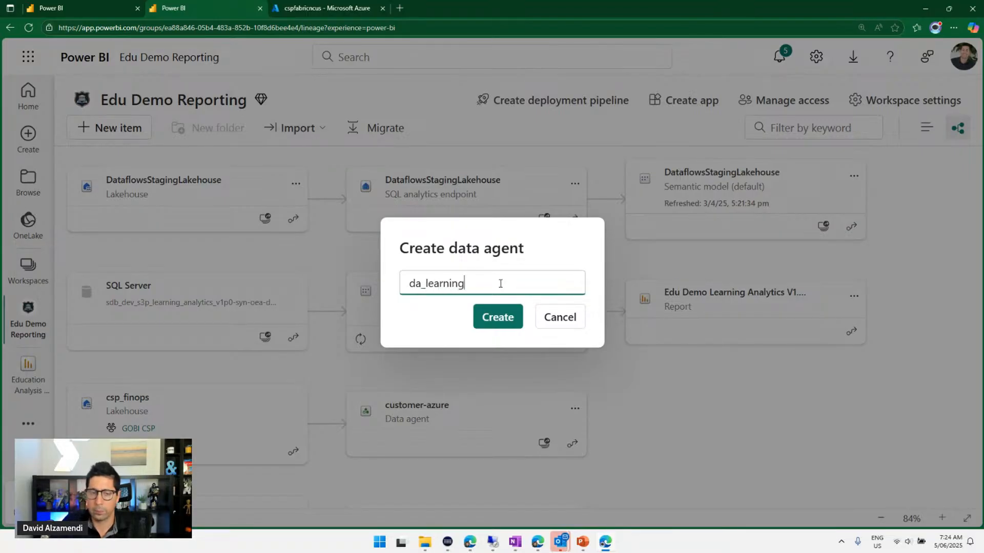
click(507, 318)
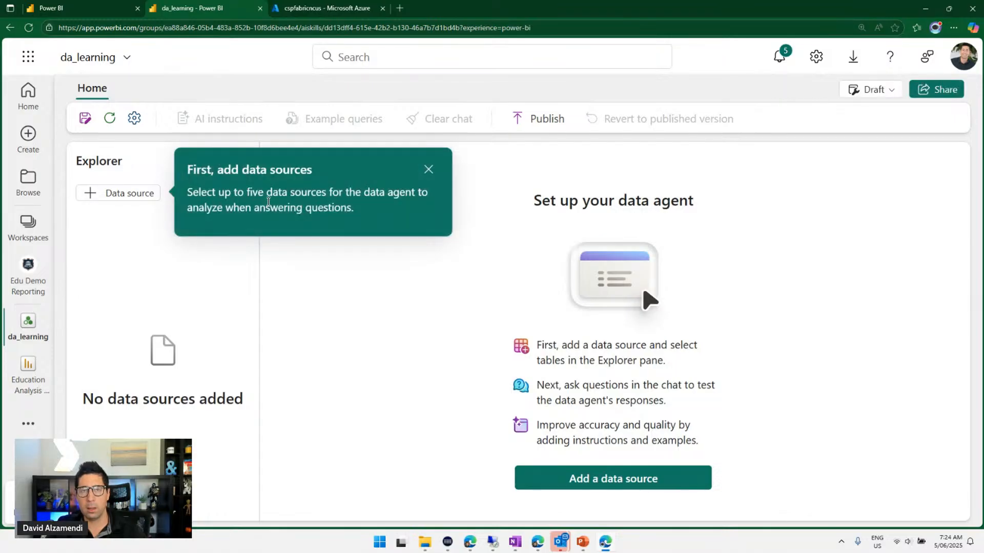
- Dismiss the data source tip and review the setup instructions for the data agent
click(429, 171)
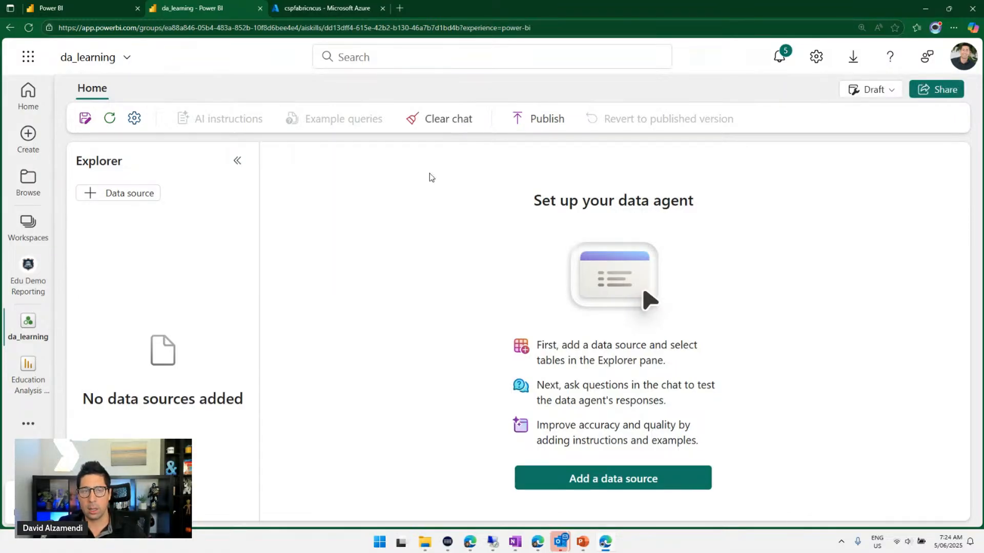
key(ctrl+plus)
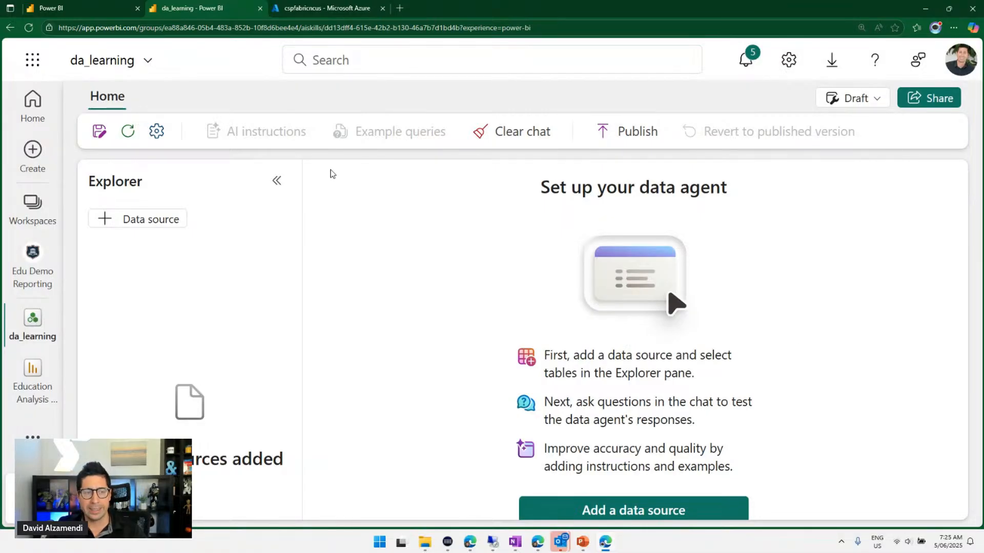
key(ctrl+minus)
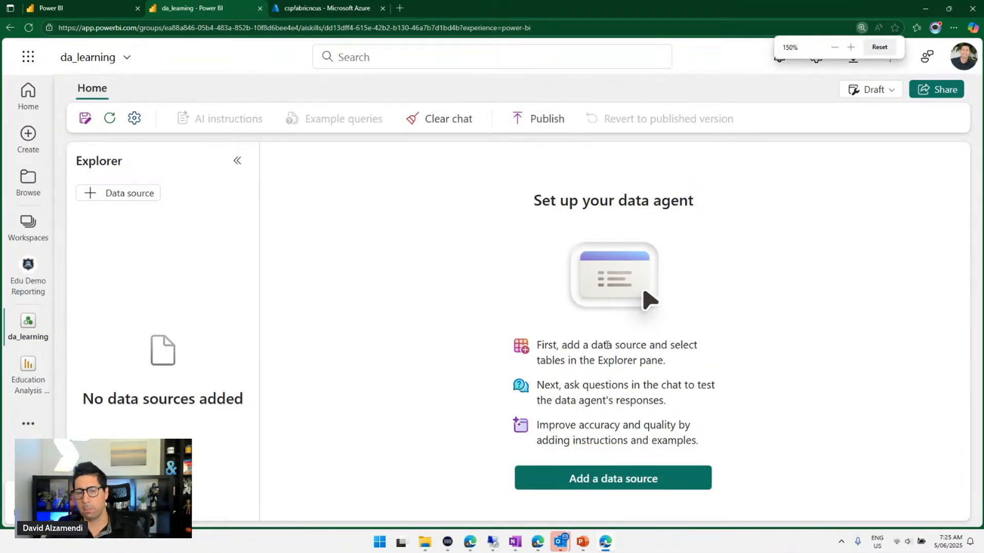
drag(536, 345, 665, 356)
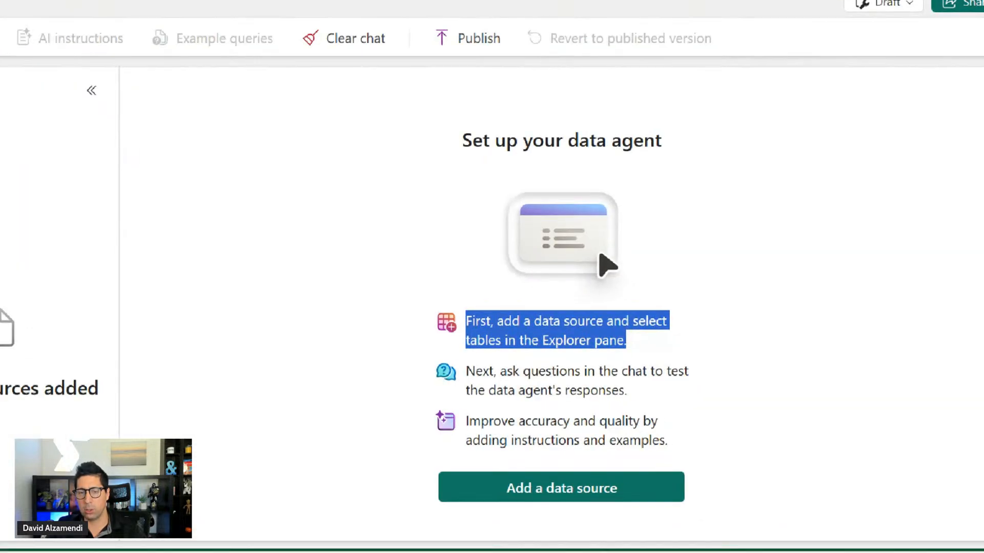
drag(405, 297, 682, 349)
mouse_move(408, 353)
mouse_down()
mouse_move(542, 387)
mouse_move(682, 439)
mouse_move(697, 457)
mouse_up()
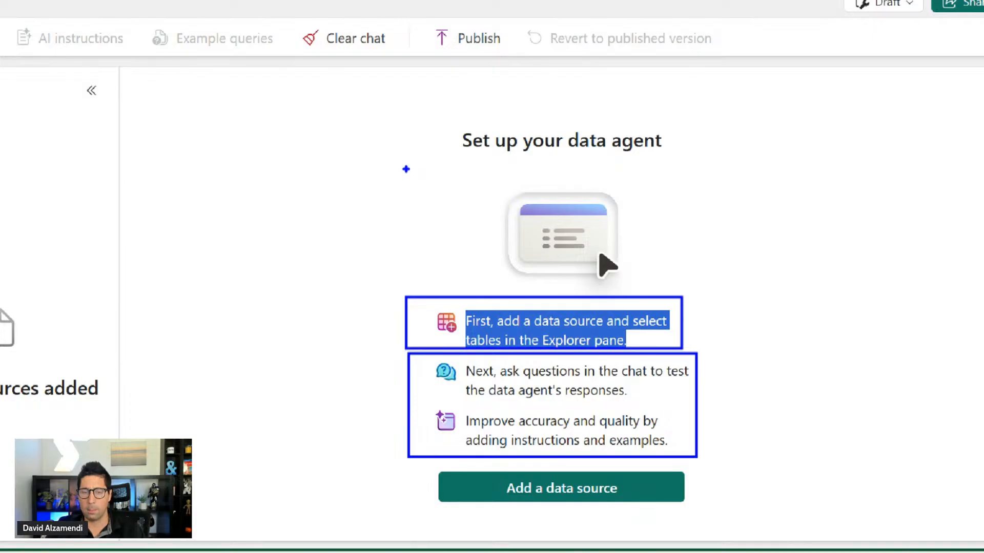
key(Escape)
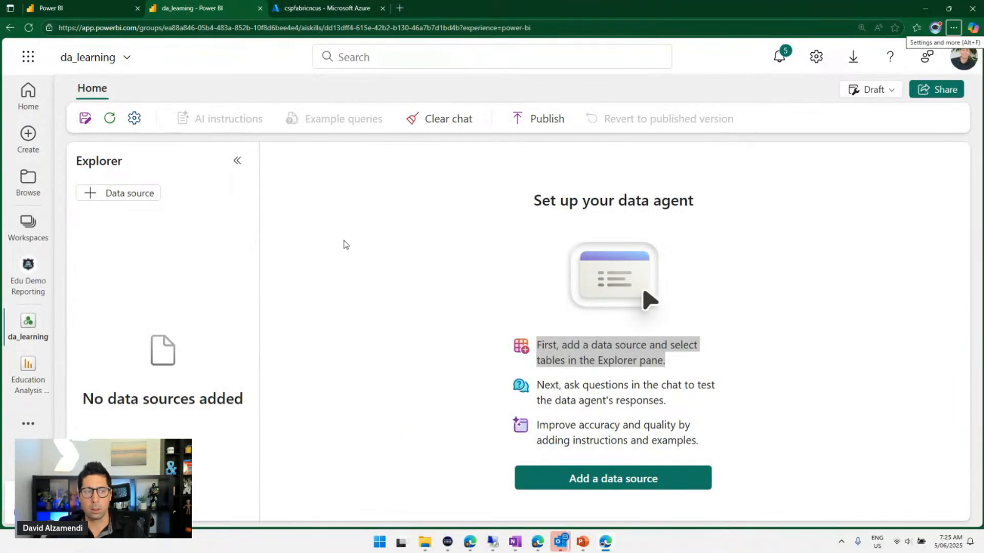
- Add the LH_Edu_Demo lakehouse as the agent's data source and dismiss the table selection tip
click(610, 470)
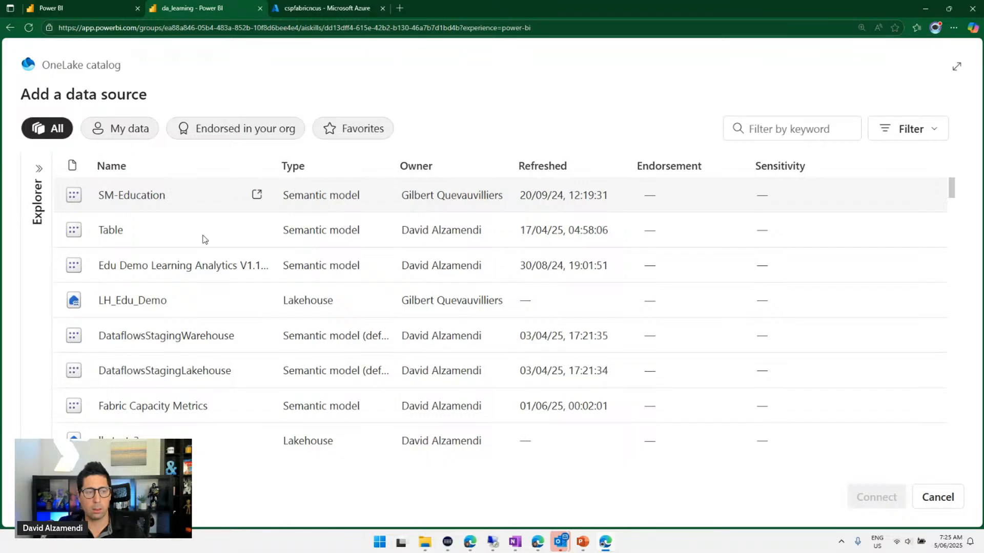
click(128, 300)
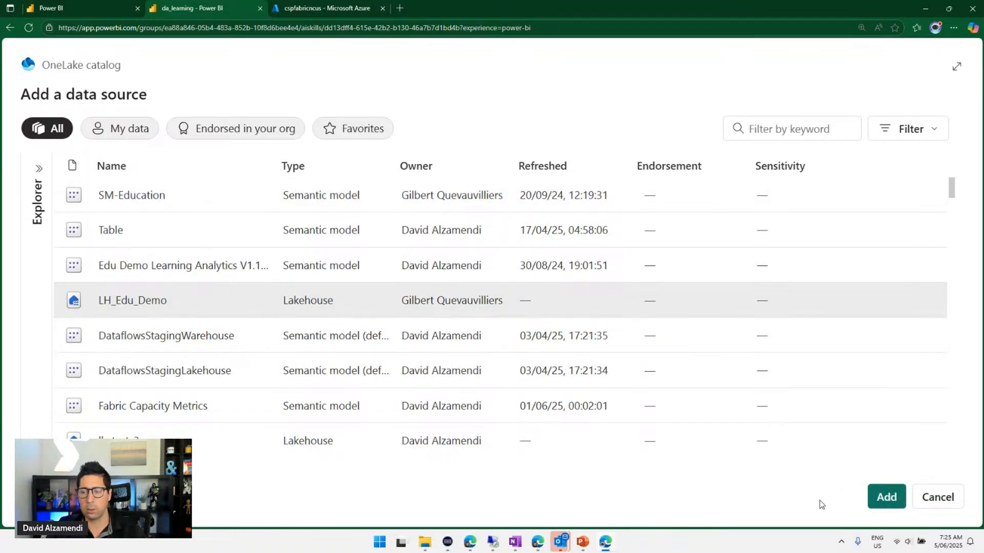
click(885, 496)
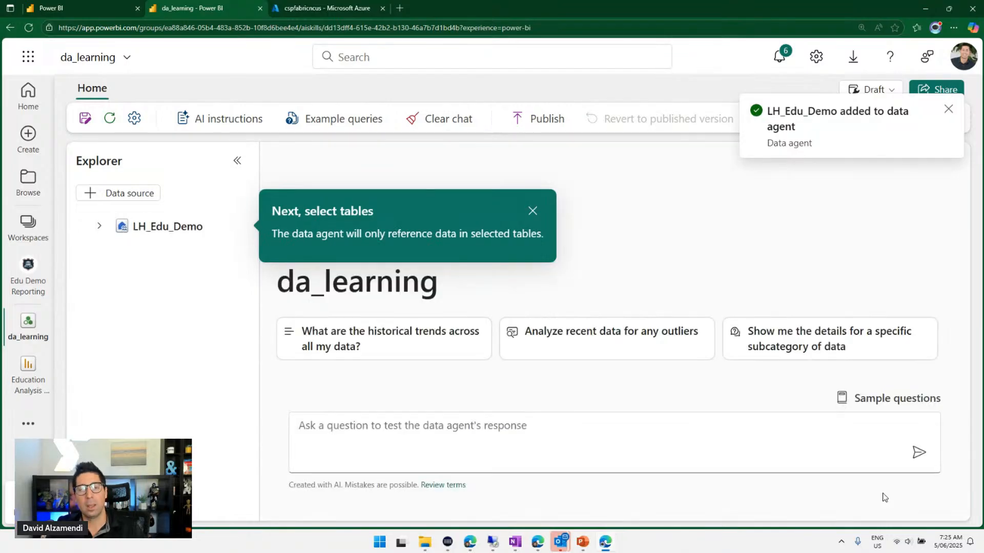
click(647, 303)
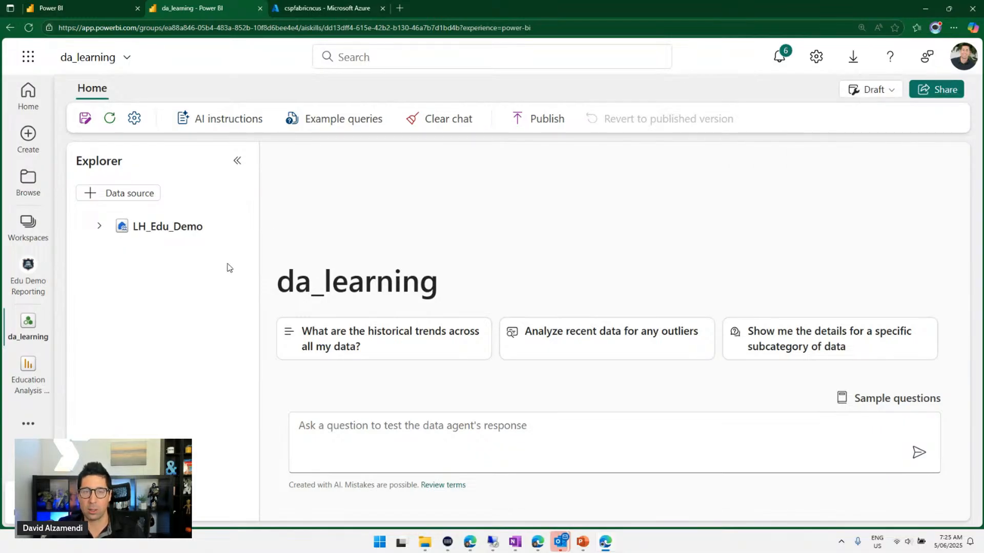
- Expand the dbo schema of LH_Edu_Demo and widen the Explorer so the full table names fit
click(98, 226)
click(111, 250)
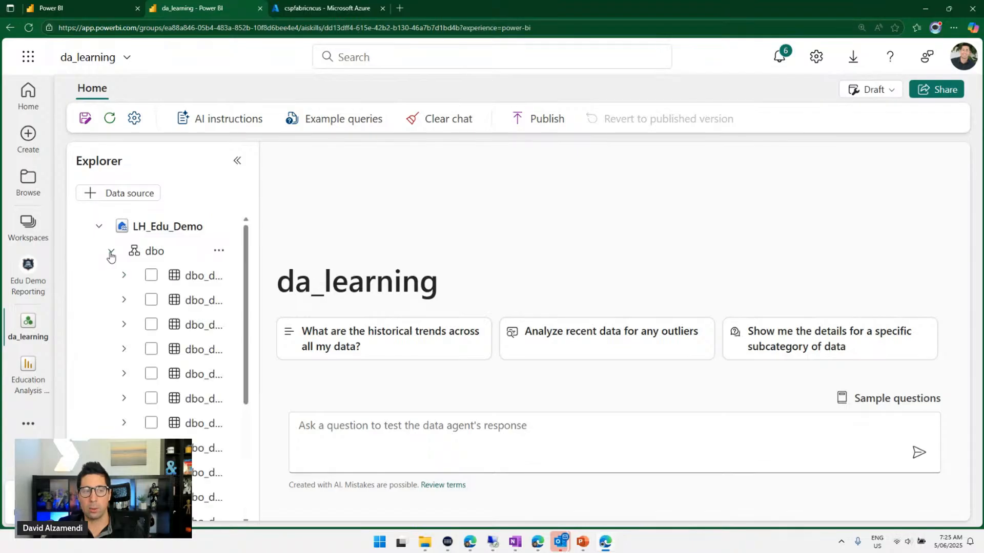
scroll(256, 303, down, 2)
drag(258, 303, 365, 305)
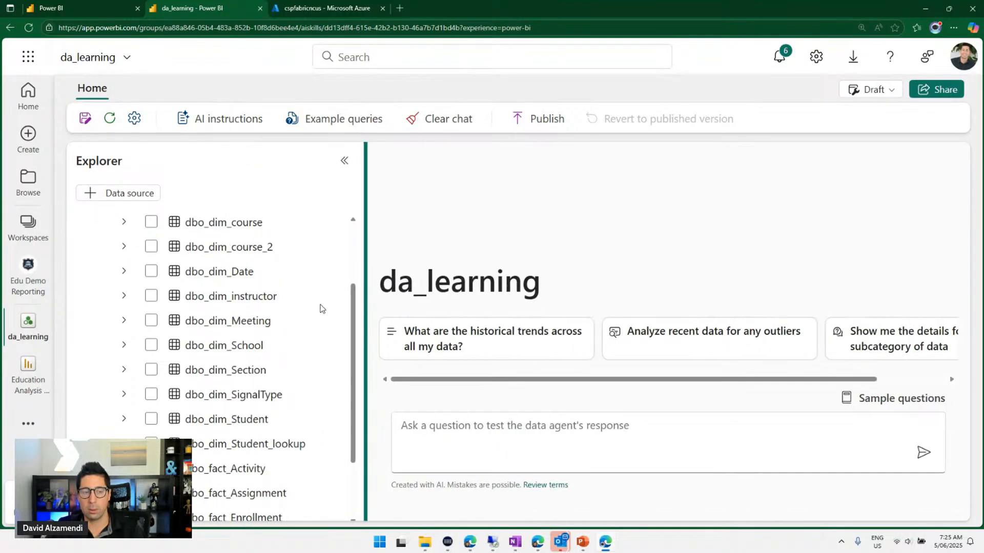
scroll(233, 261, up, 3)
- Select all dimension tables in the dbo schema, from dbo_dim_Assignment through dbo_dim_Student_lookup, for the data agent
click(151, 275)
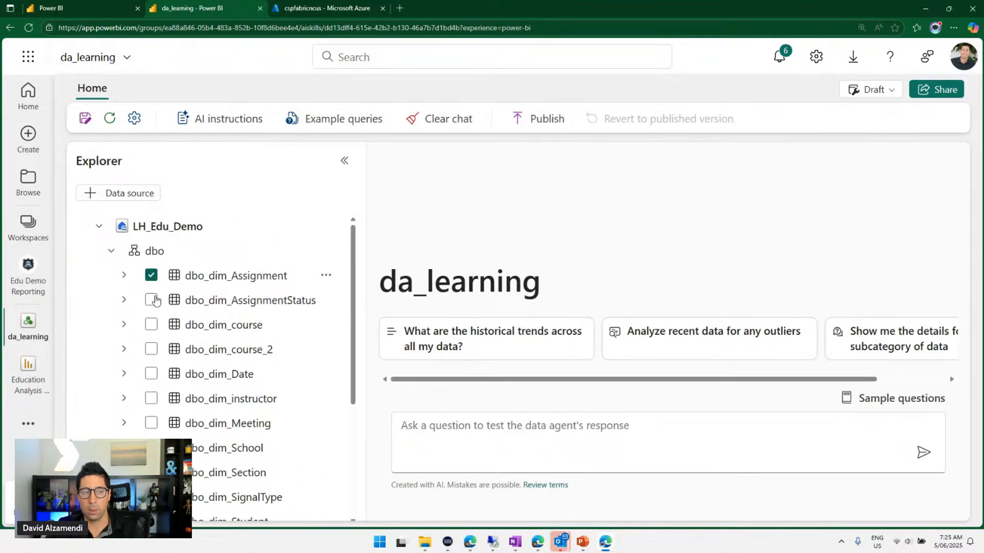
click(151, 300)
click(151, 325)
click(151, 349)
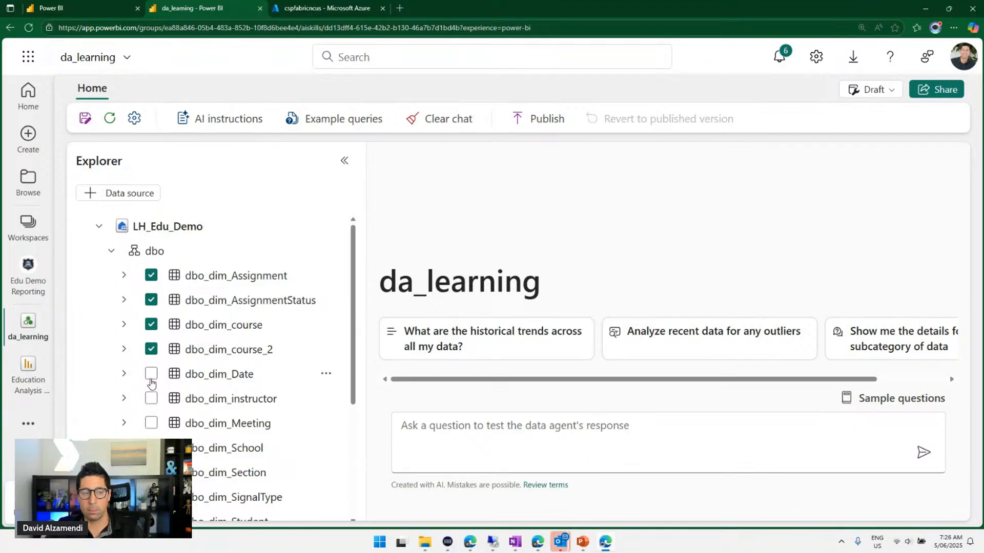
click(151, 374)
click(151, 398)
scroll(154, 405, down, 2)
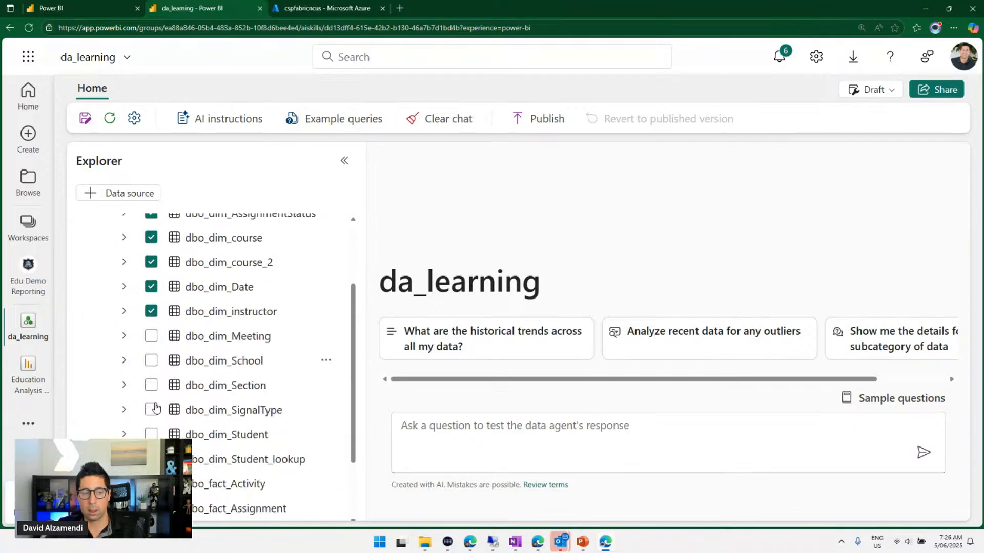
click(151, 321)
click(151, 345)
click(149, 373)
scroll(149, 373, down, 2)
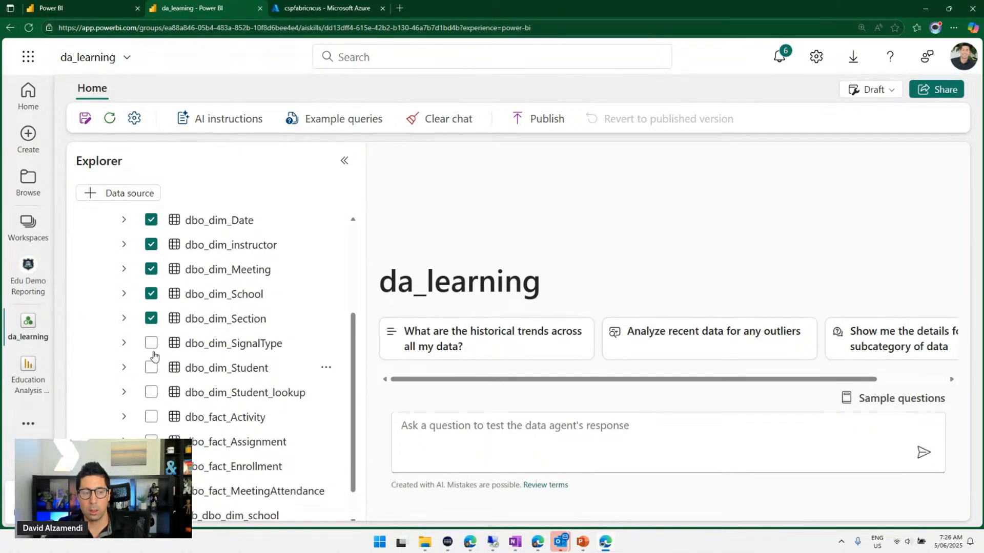
click(151, 345)
click(151, 369)
click(152, 395)
- Select the fact tables dbo_fact_Activity, dbo_fact_Assignment and dbo_fact_Enrollment for the data agent
scroll(152, 397, down, 2)
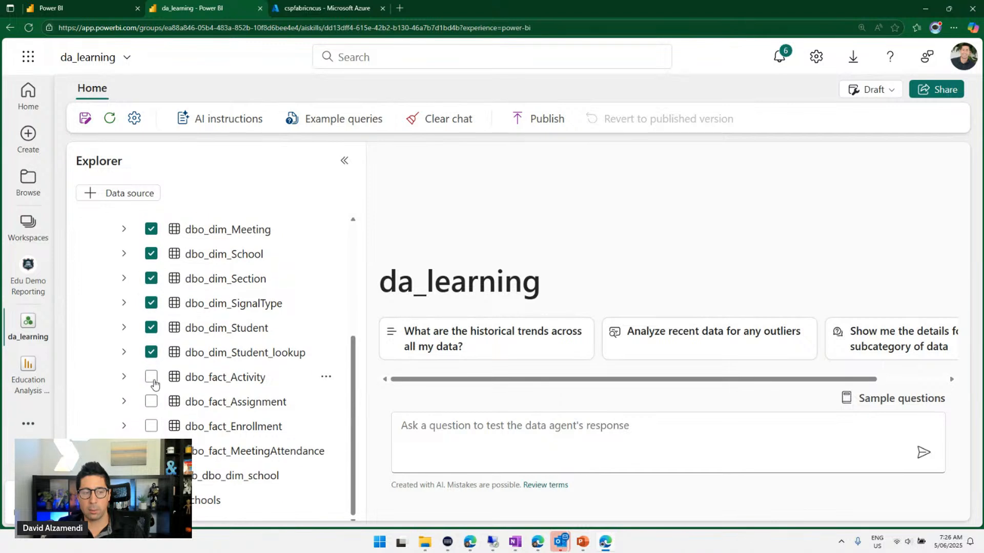
click(151, 378)
click(151, 402)
click(151, 426)
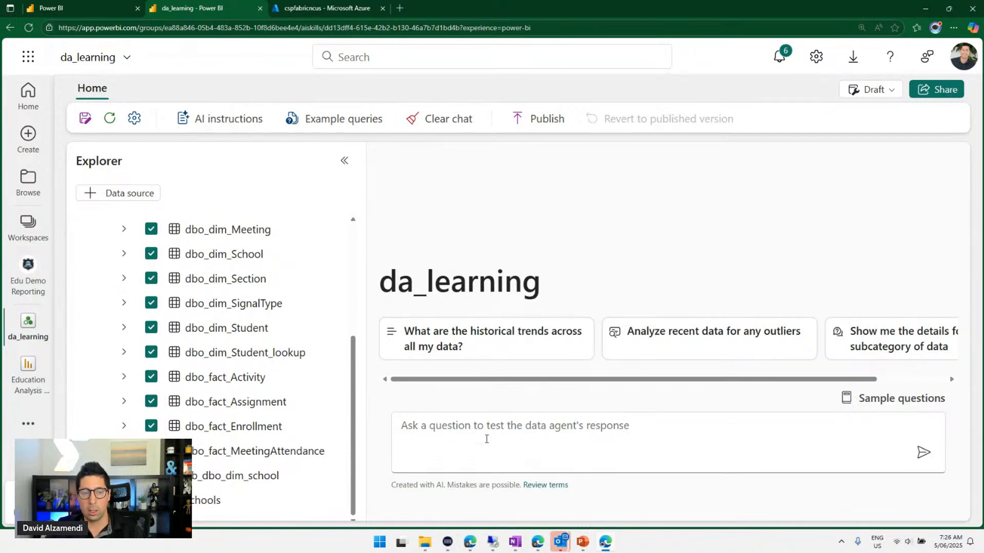
- Expand dbo_fact_Assignment to view its columns, and go back over the table selection
click(124, 402)
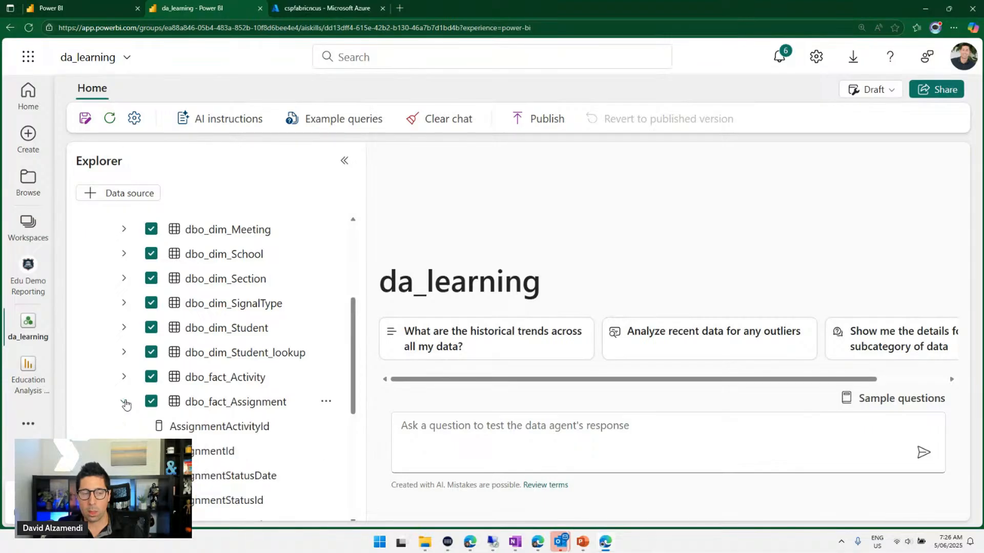
scroll(126, 405, down, 1)
scroll(126, 404, up, 5)
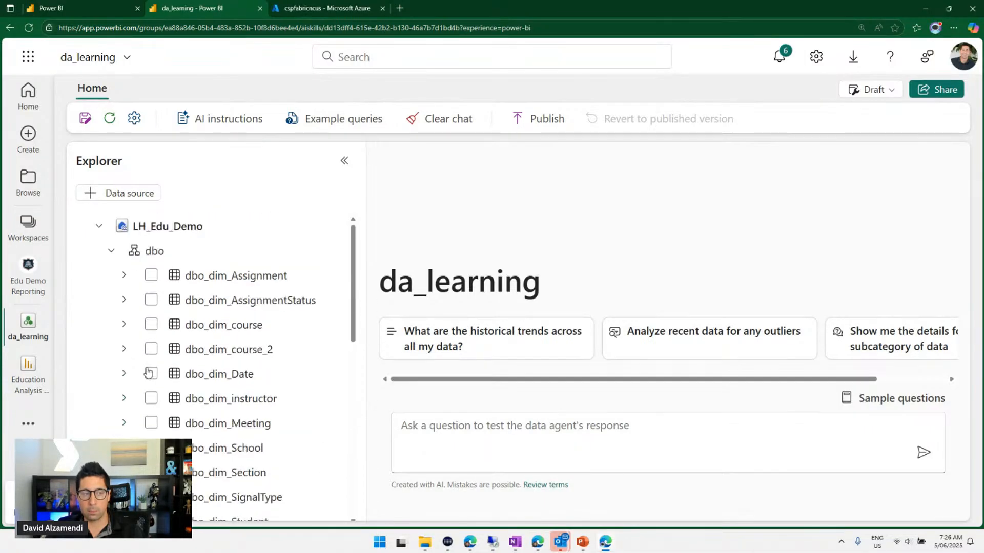
- Select the dimension tables again, from dbo_dim_Assignment through dbo_dim_SignalType
click(151, 275)
click(151, 301)
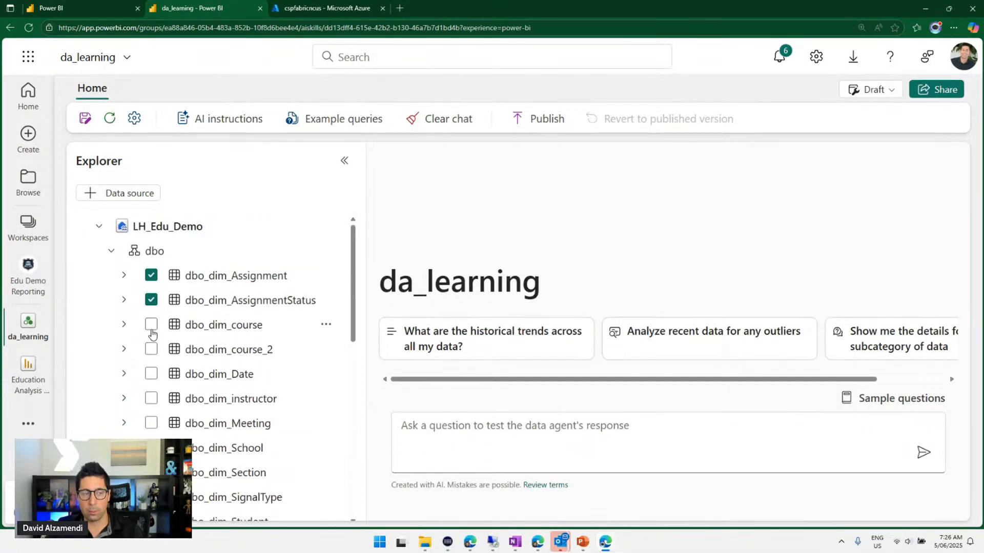
click(151, 324)
click(151, 350)
click(151, 374)
click(150, 400)
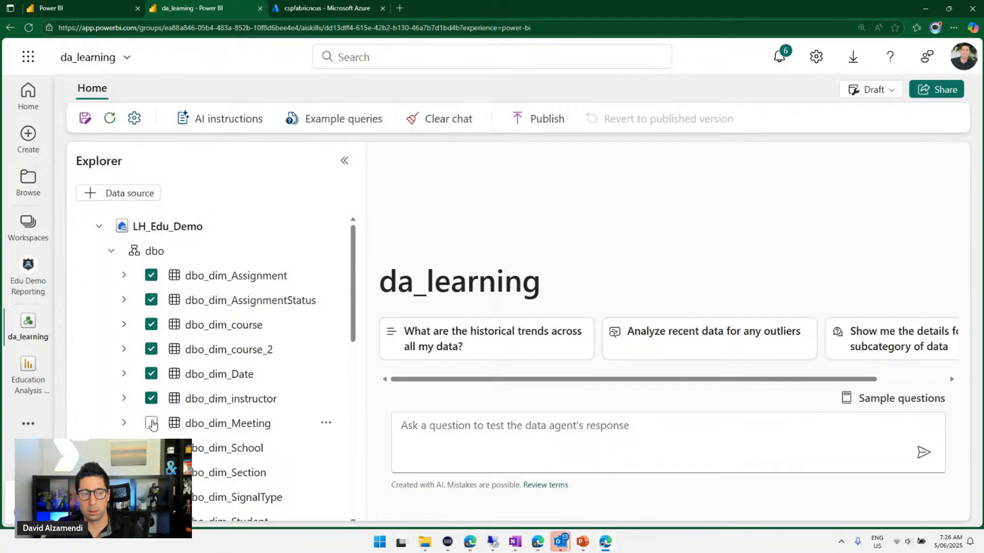
click(151, 423)
scroll(151, 424, down, 1)
click(151, 344)
click(151, 371)
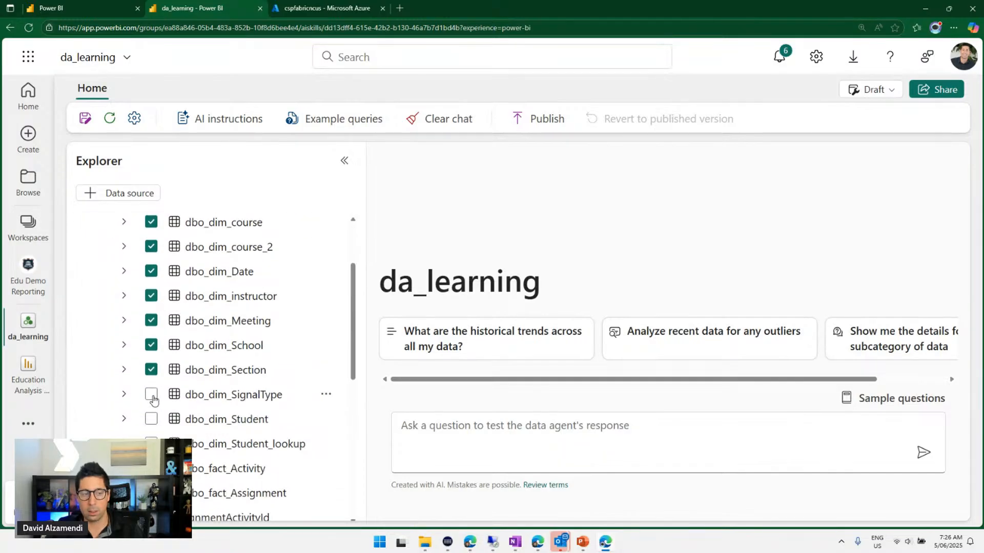
click(152, 396)
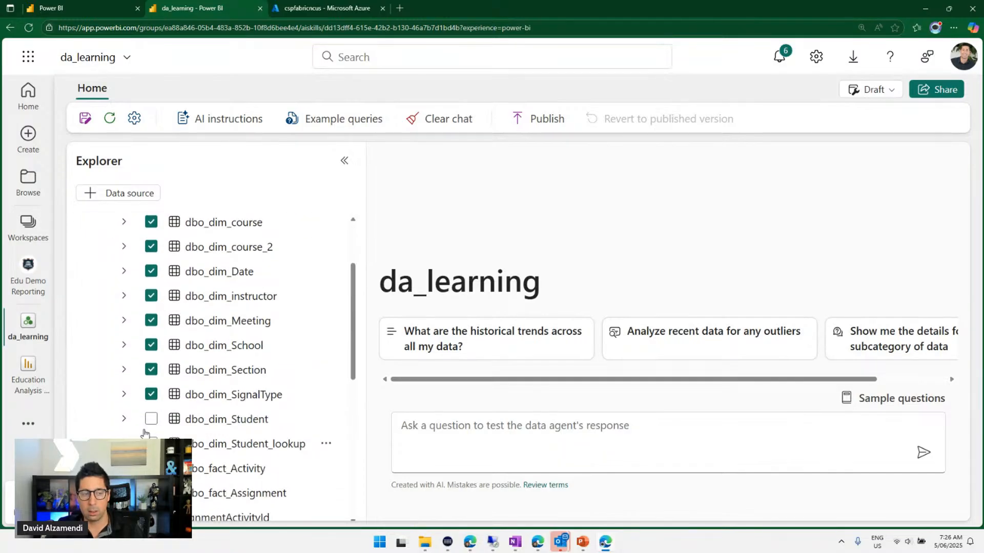
- Deselect every dimension table from dbo_dim_SignalType back up to dbo_dim_Assignment
click(151, 395)
click(151, 370)
click(151, 345)
click(151, 320)
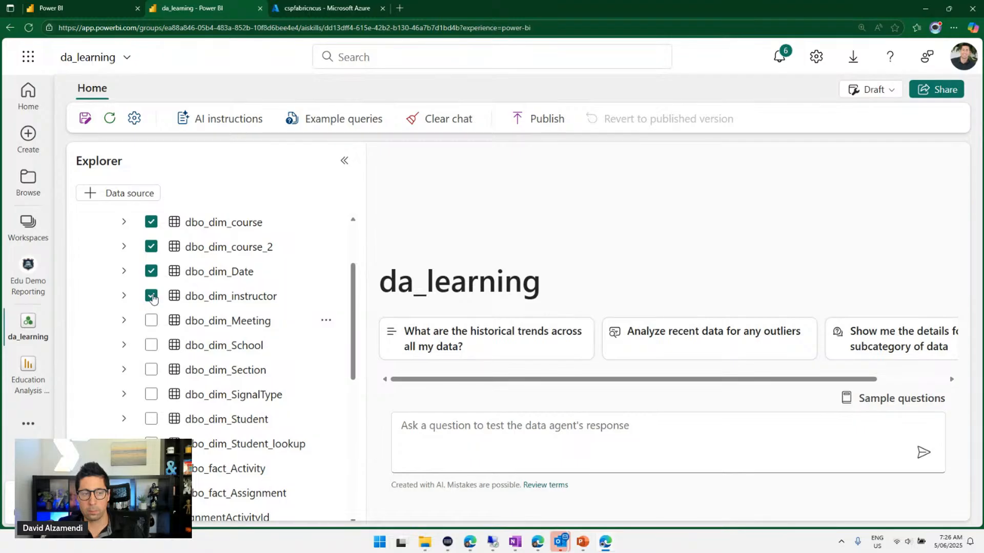
click(151, 296)
click(151, 272)
scroll(157, 285, up, 1)
scroll(156, 283, up, 1)
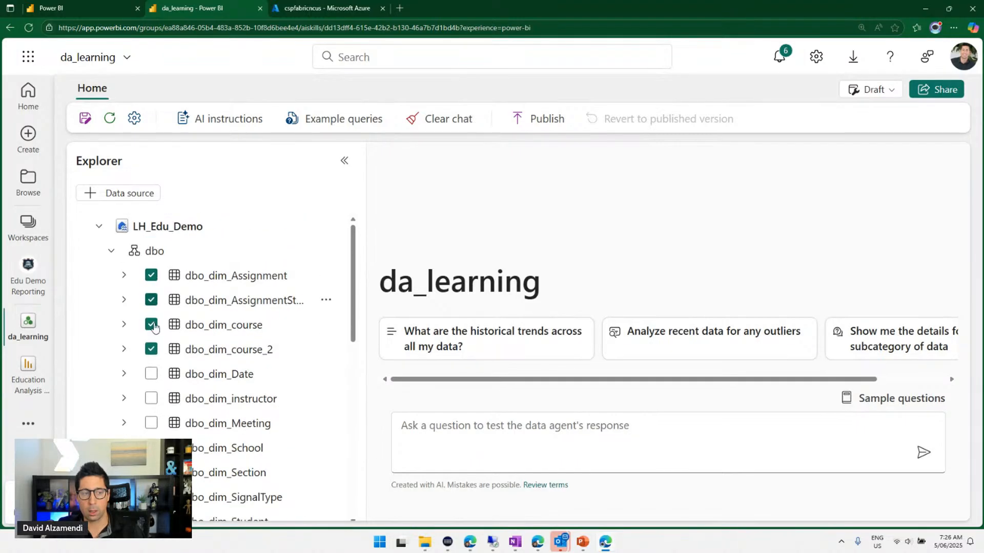
click(151, 349)
click(151, 325)
click(151, 300)
click(151, 275)
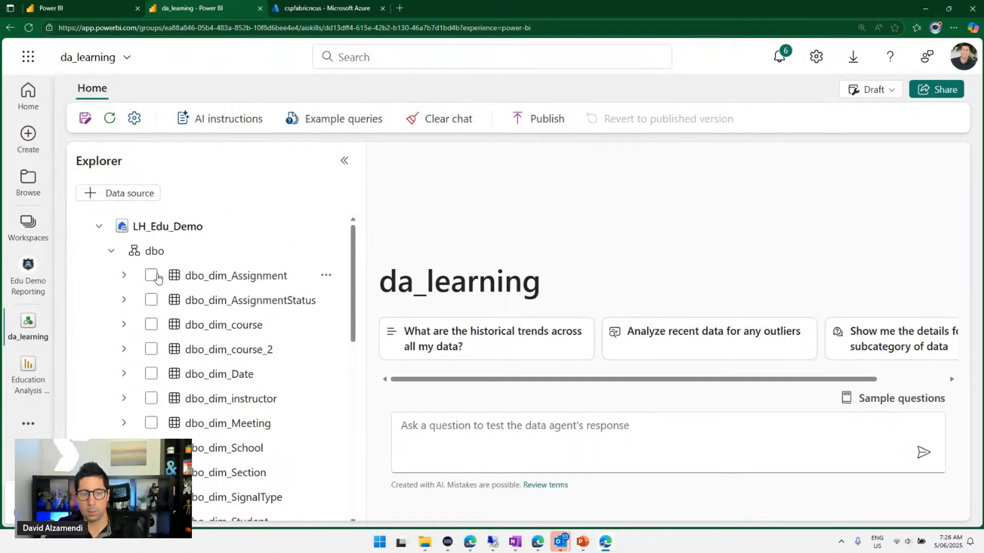
- Deselect dbo_dim_Assignment and ask the data agent "what are the names of the school"
click(470, 429)
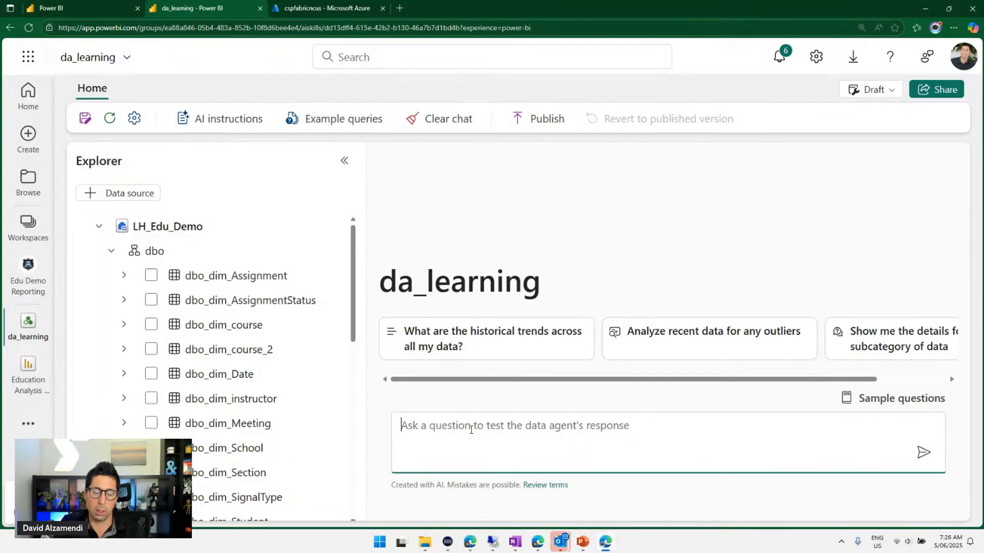
text(what are the nnam)
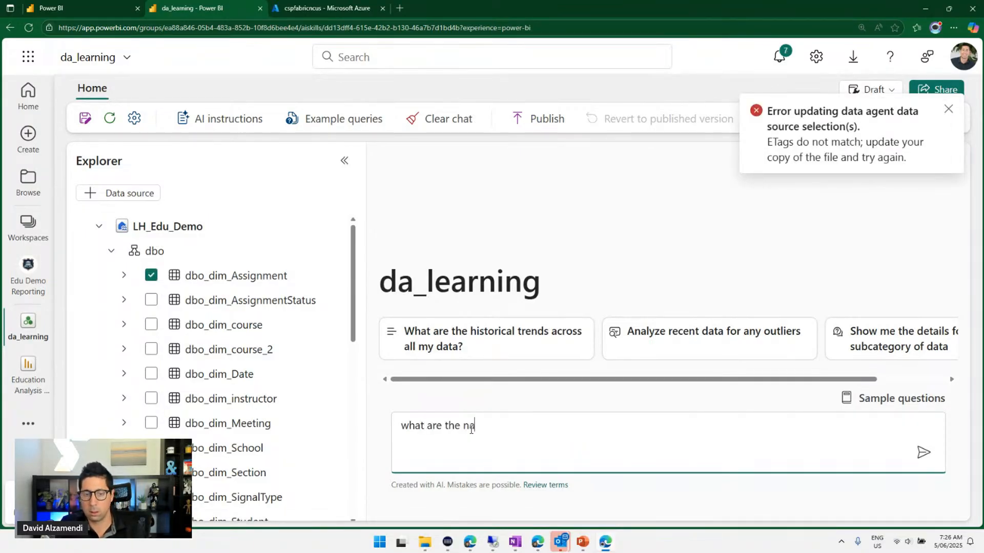
text(mes of the )
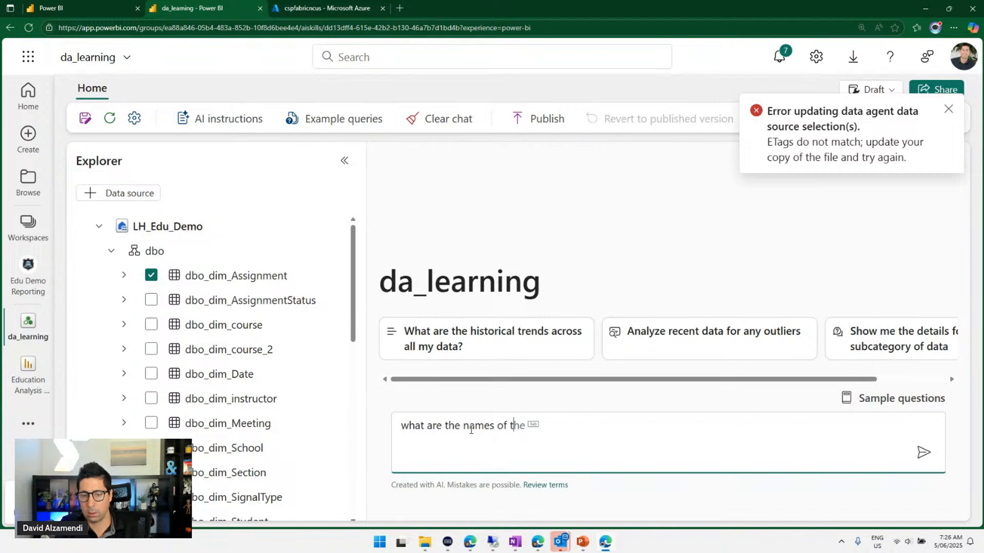
text(school)
key(ctrl+a)
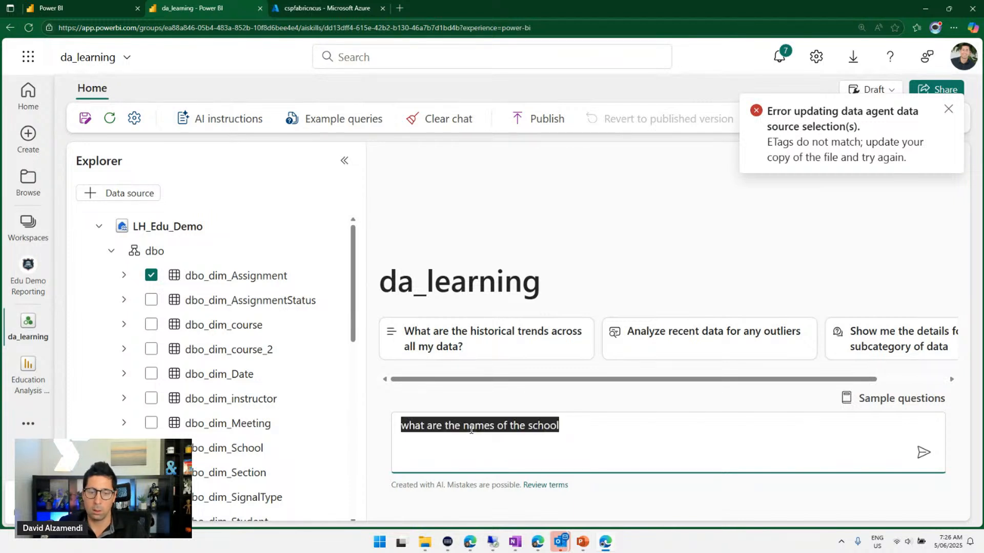
click(153, 277)
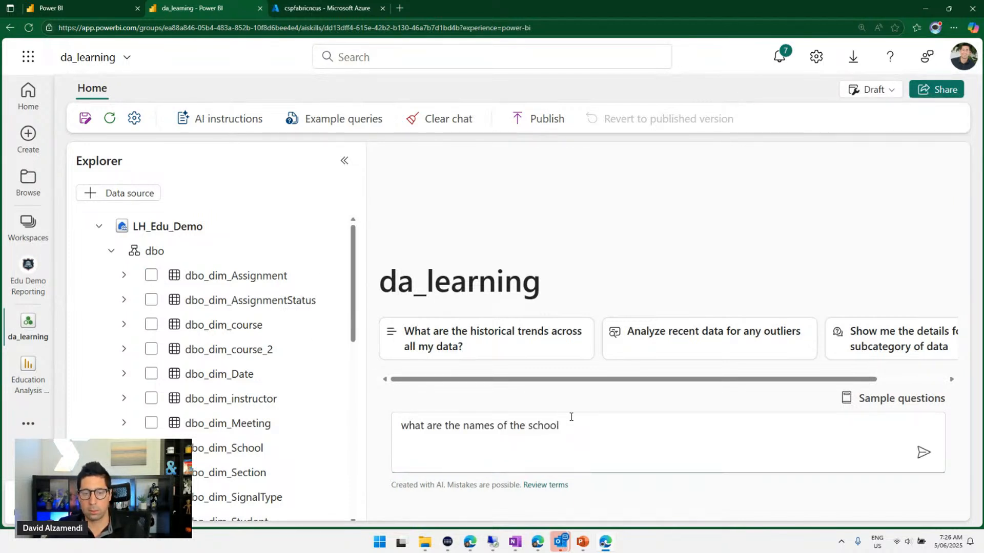
click(828, 434)
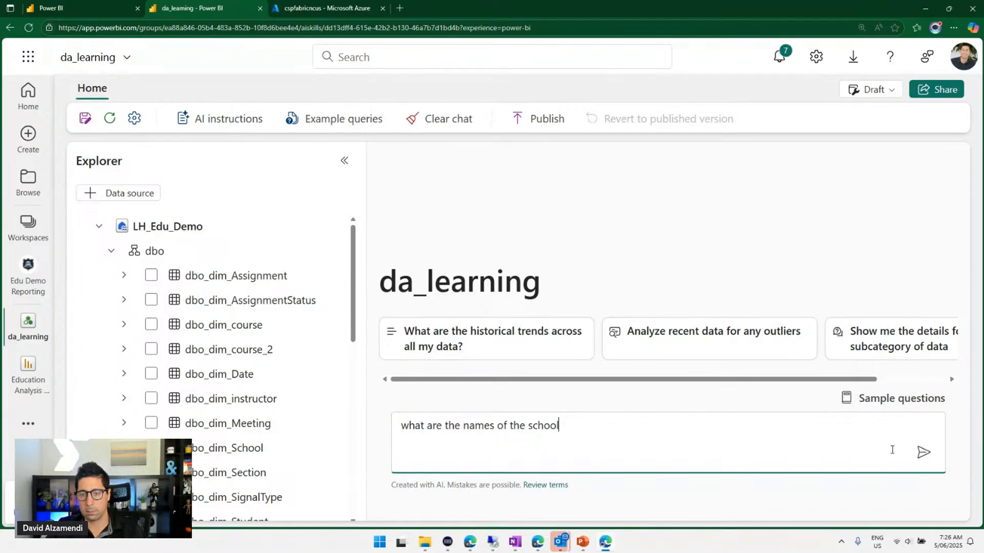
click(920, 452)
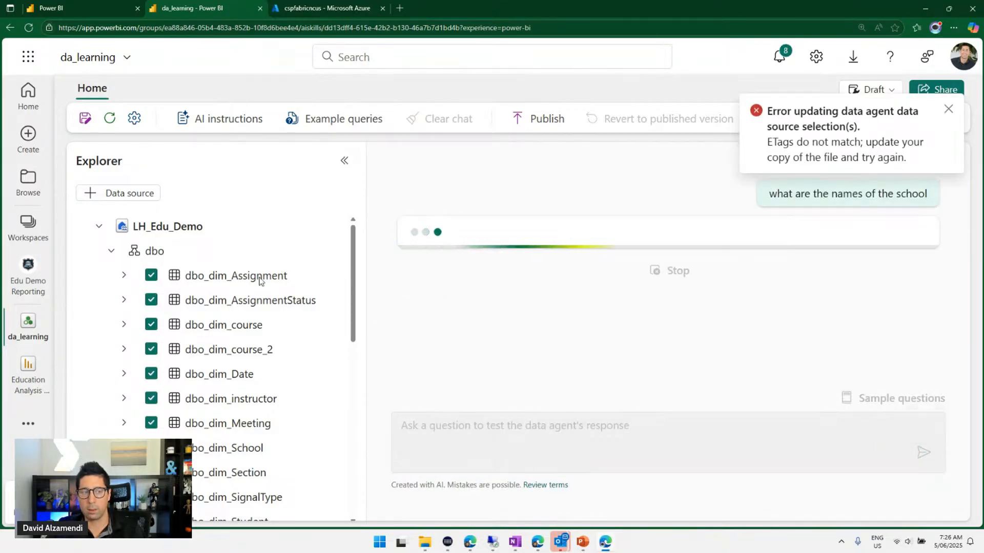
- Collapse the dbo_fact_Assignment columns and go over the data agent's table selection
scroll(168, 280, down, 1)
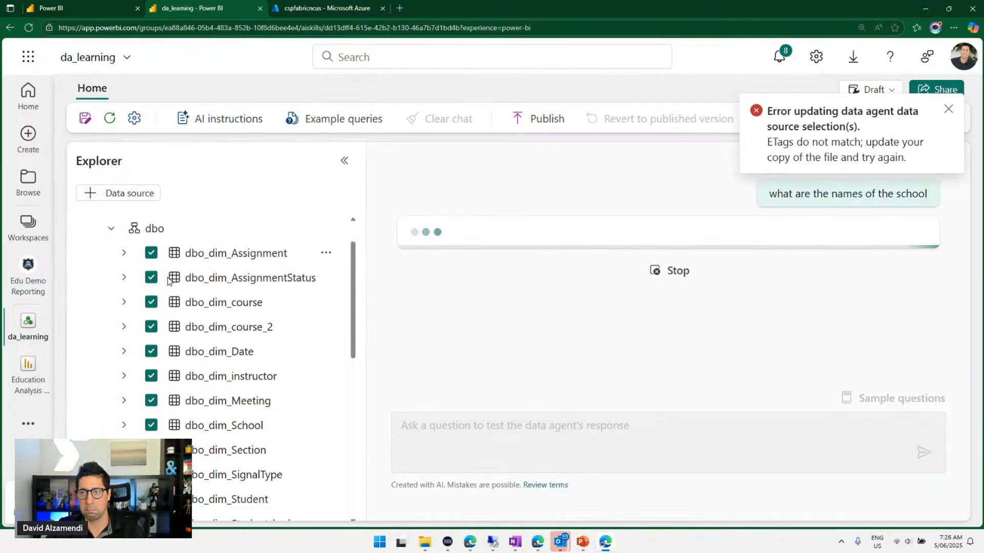
scroll(168, 280, down, 5)
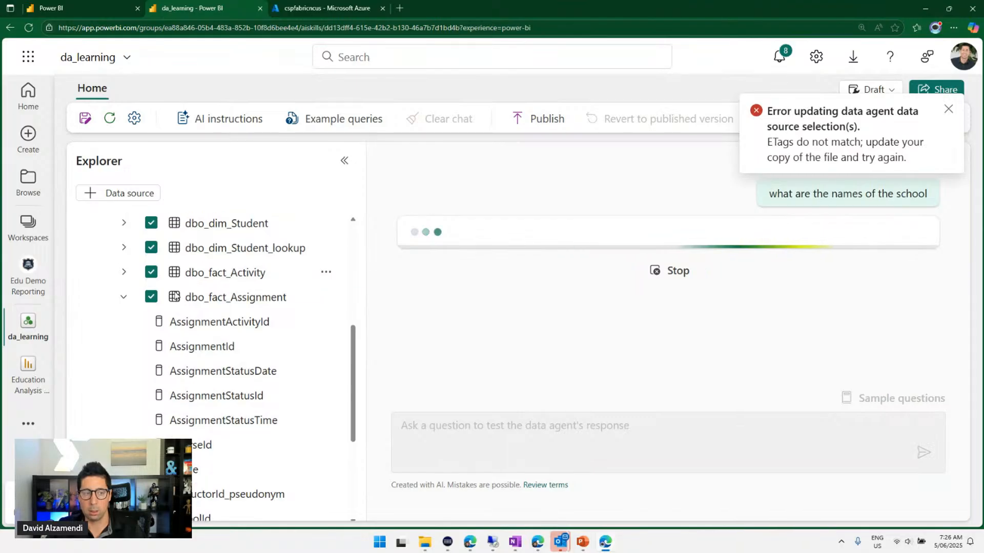
scroll(175, 297, up, 2)
click(124, 340)
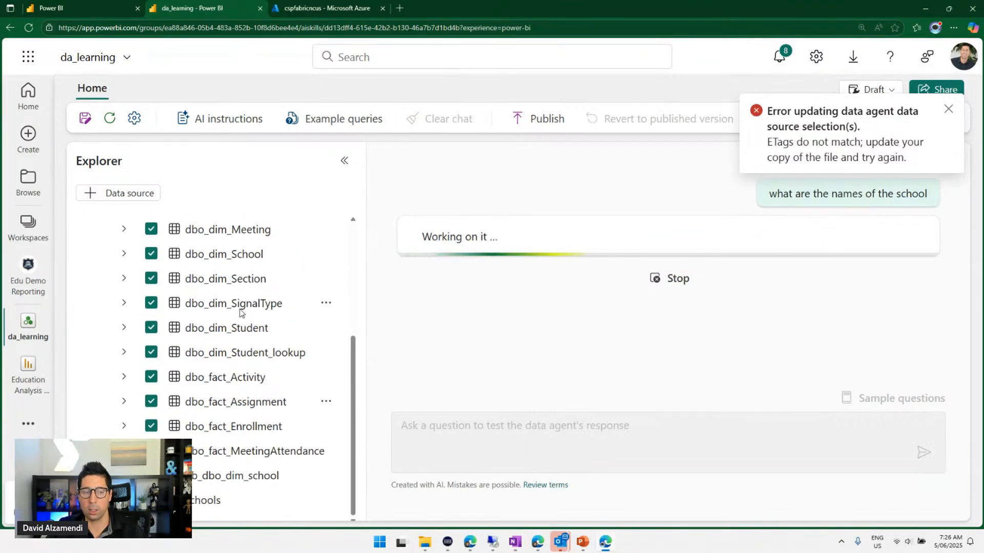
scroll(241, 314, up, 4)
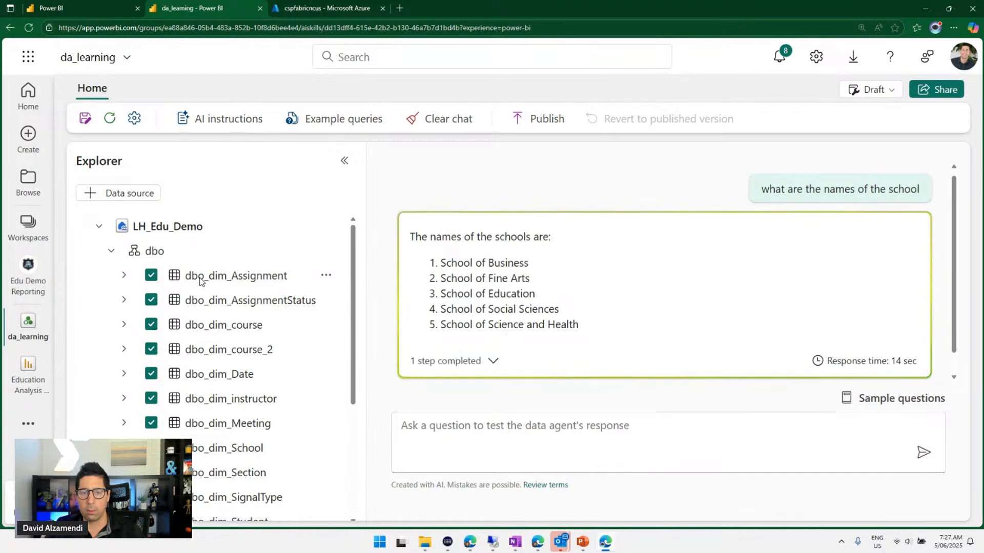
scroll(227, 287, down, 2)
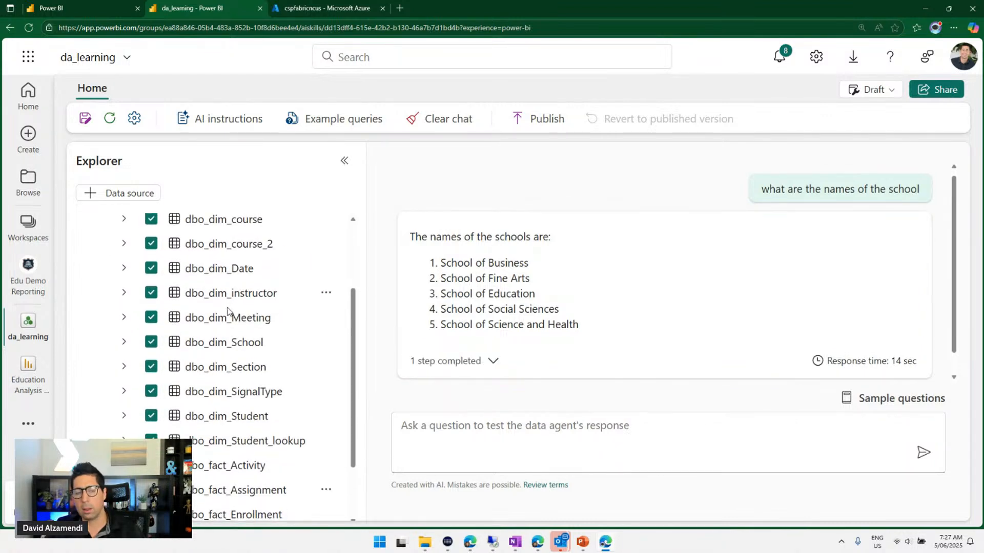
scroll(227, 311, down, 2)
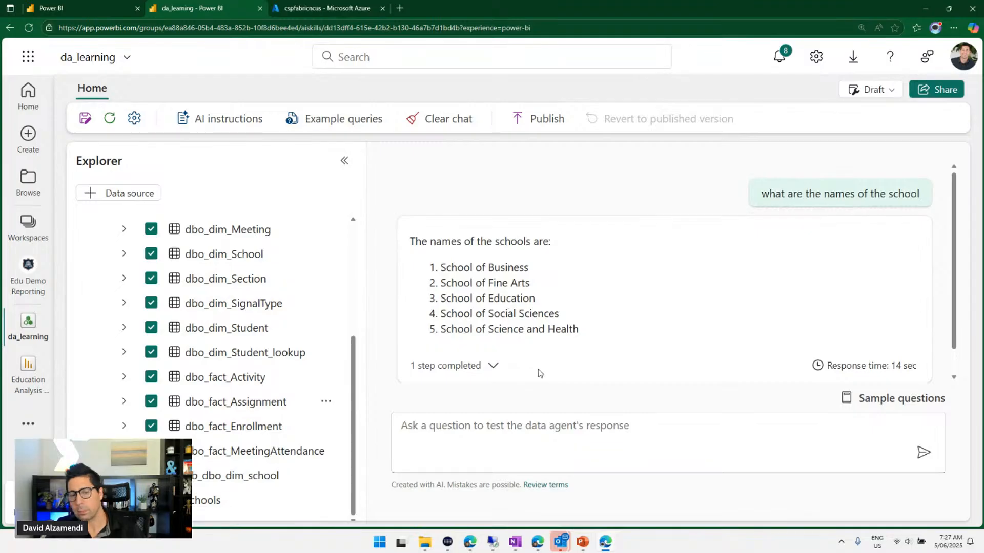
- Expand the completed step under the answer and examine its restated question, output and generated SQL query
scroll(525, 341, down, 1)
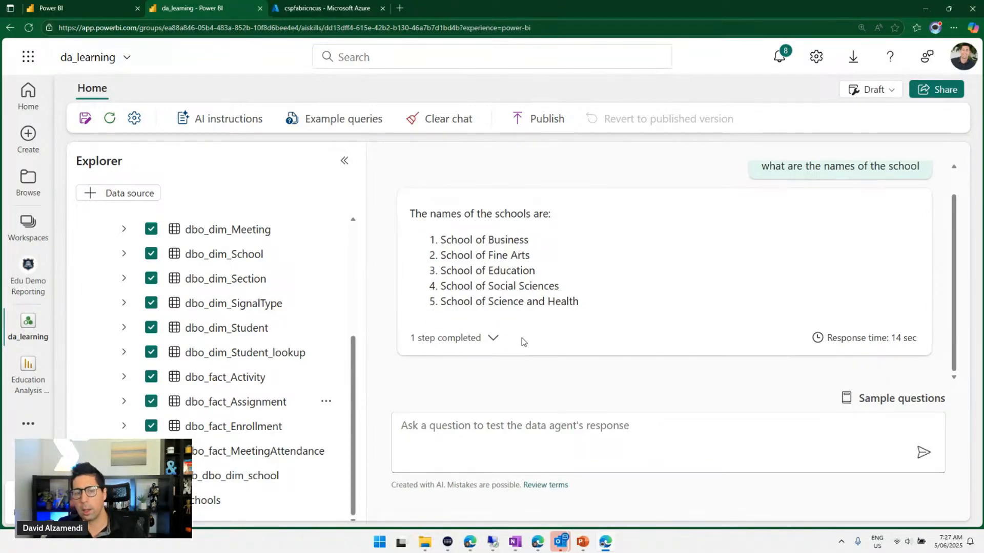
click(491, 339)
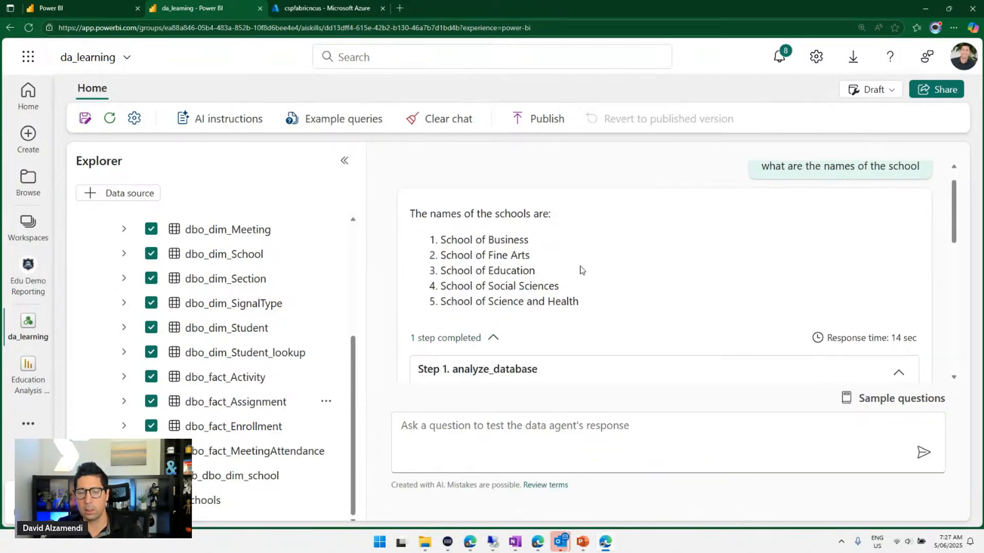
scroll(579, 266, down, 2)
scroll(580, 264, down, 1)
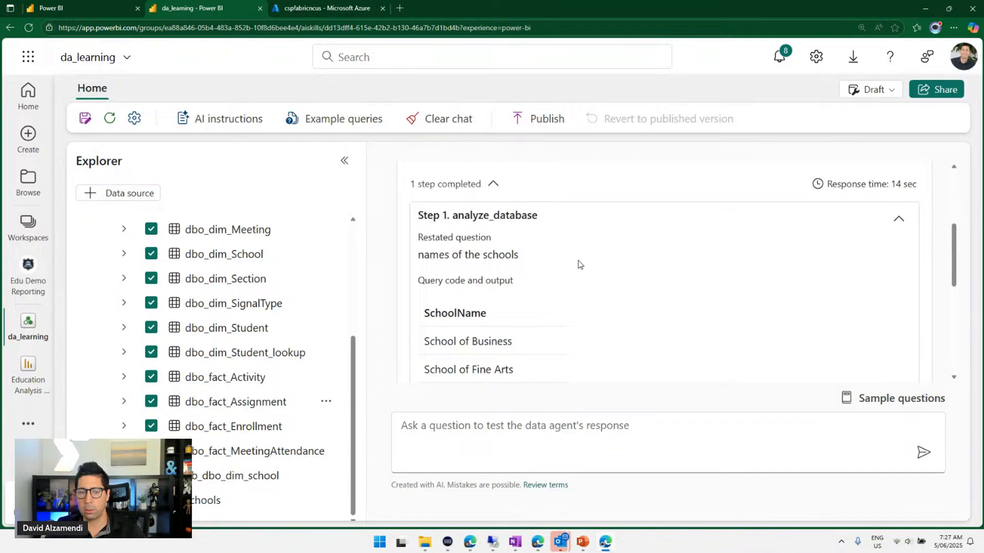
scroll(580, 264, down, 1)
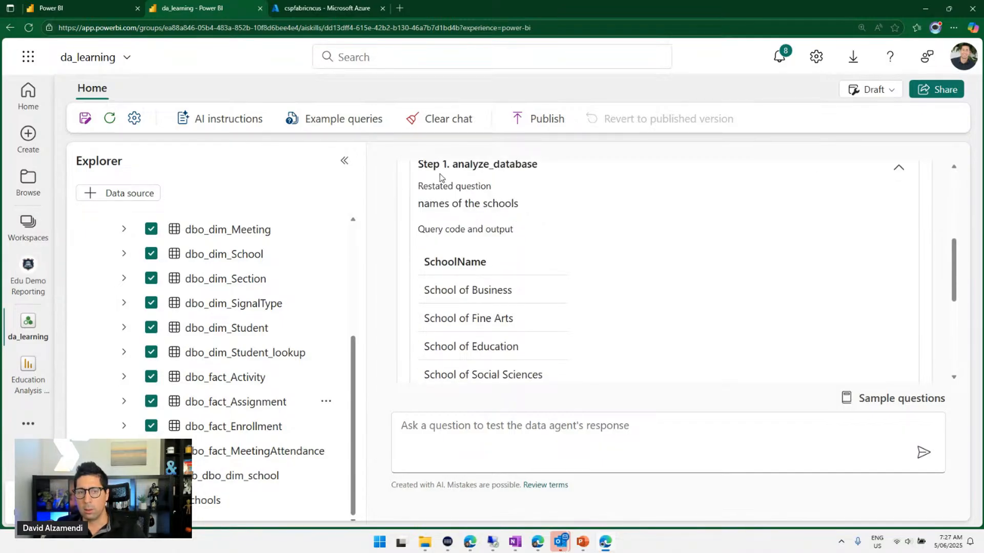
scroll(468, 232, down, 5)
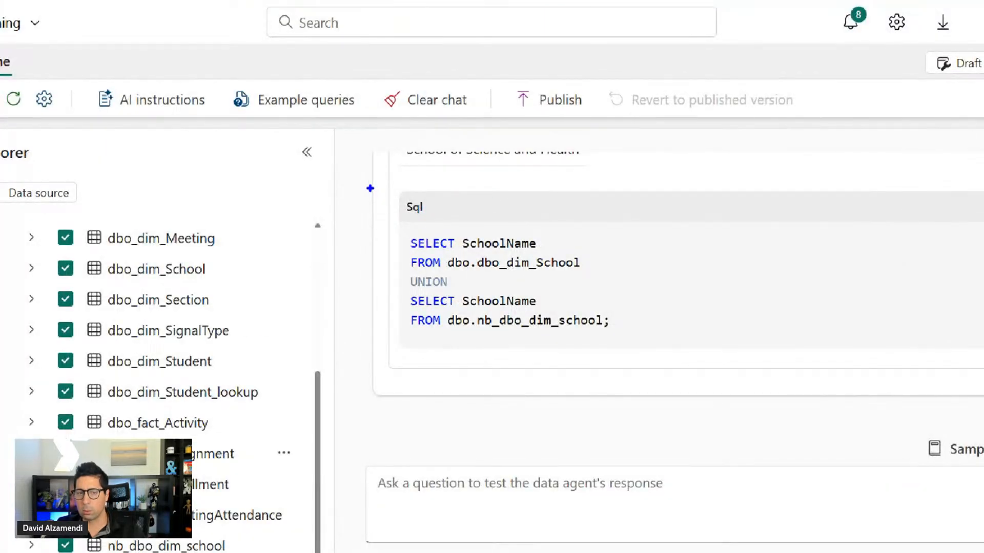
drag(370, 188, 679, 347)
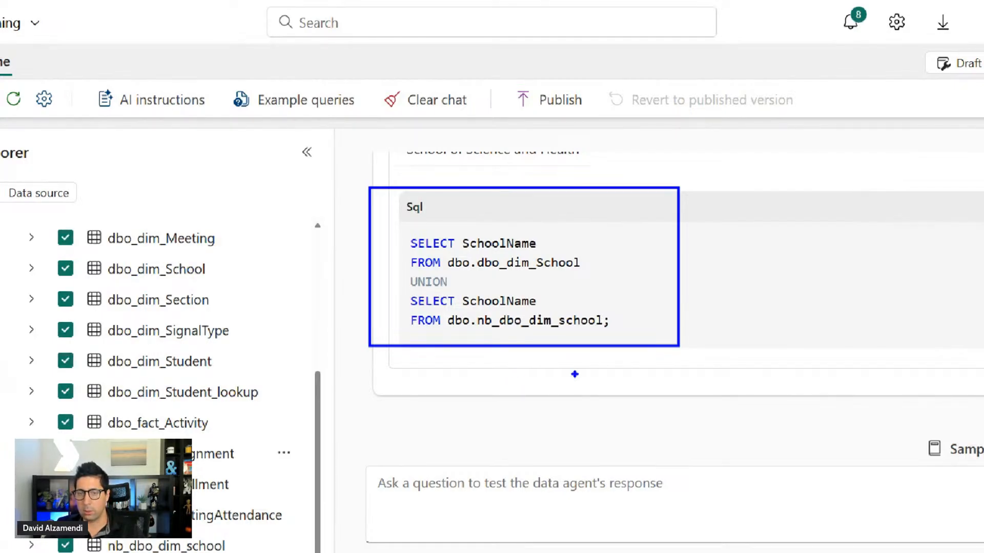
mouse_move(386, 270)
mouse_down()
mouse_move(454, 292)
mouse_move(575, 282)
mouse_move(410, 284)
mouse_up()
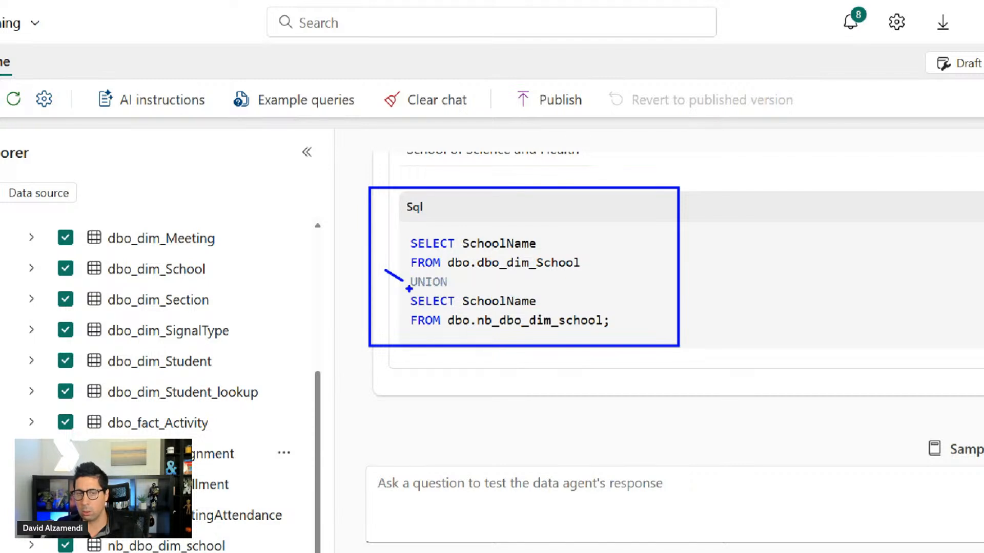
drag(396, 273, 646, 334)
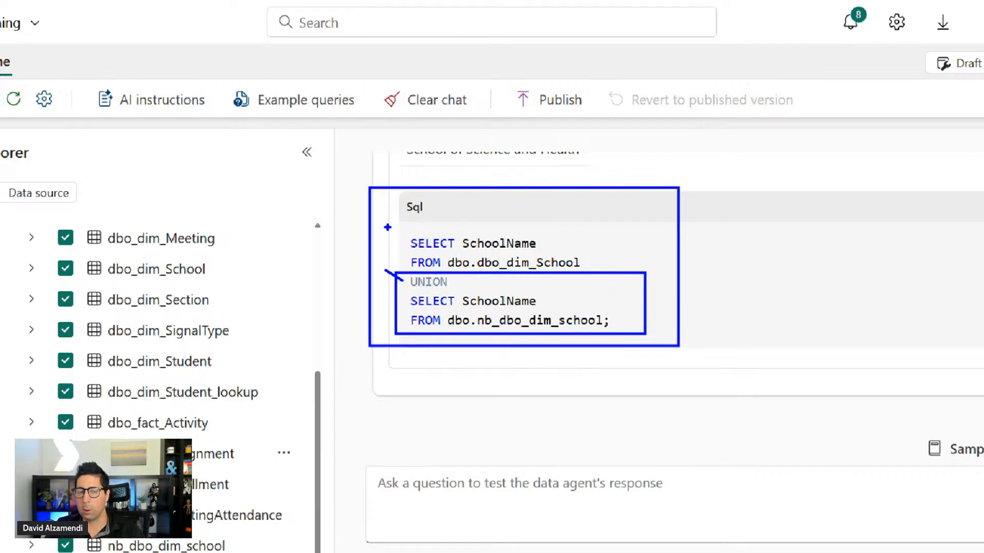
mouse_move(387, 226)
mouse_down()
mouse_move(553, 248)
mouse_move(453, 262)
mouse_up()
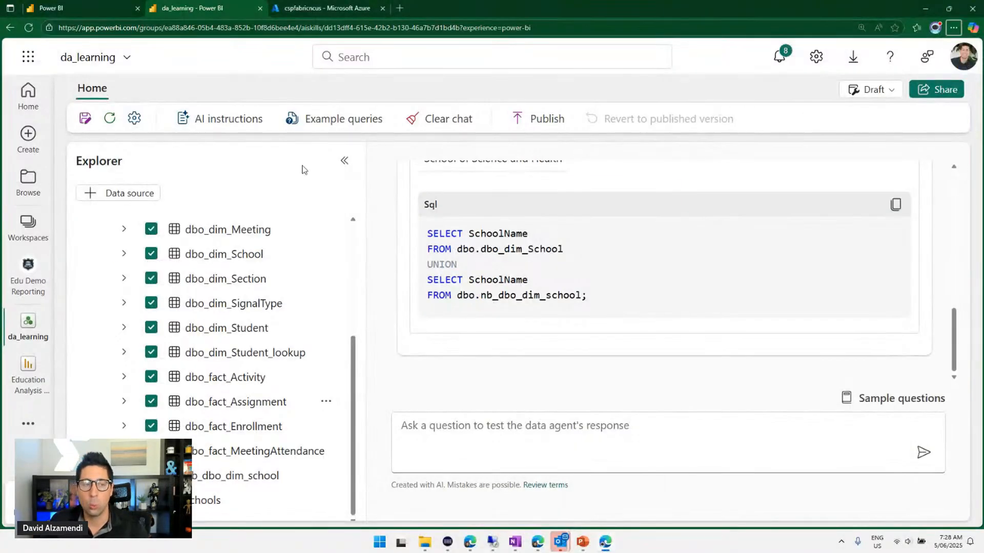
- Deselect the dimension tables dbo_dim_Assignment, dbo_dim_AssignmentStatus, dbo_dim_course, dbo_dim_course_2, dbo_dim_Date and dbo_dim_instructor
scroll(190, 302, up, 3)
scroll(251, 281, up, 2)
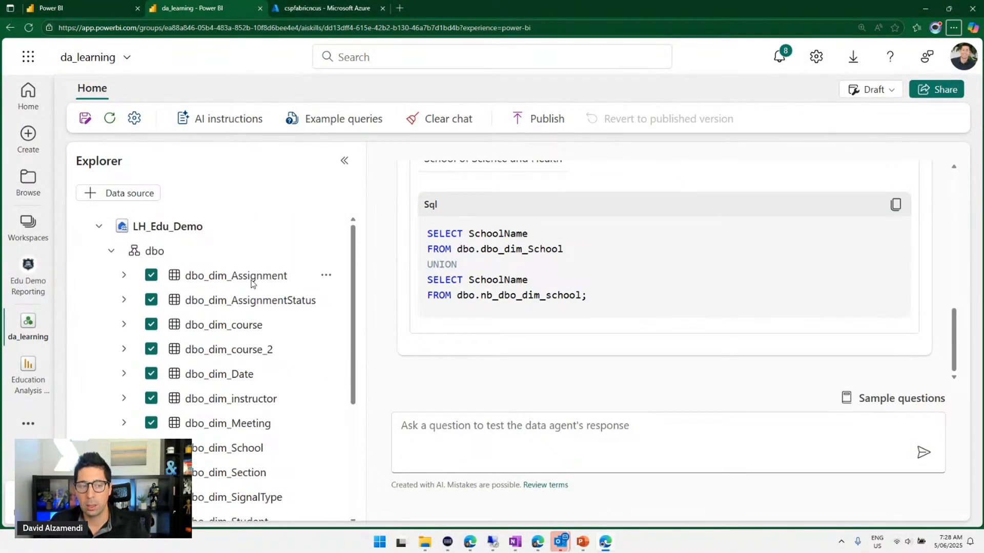
scroll(251, 282, down, 4)
scroll(251, 281, up, 4)
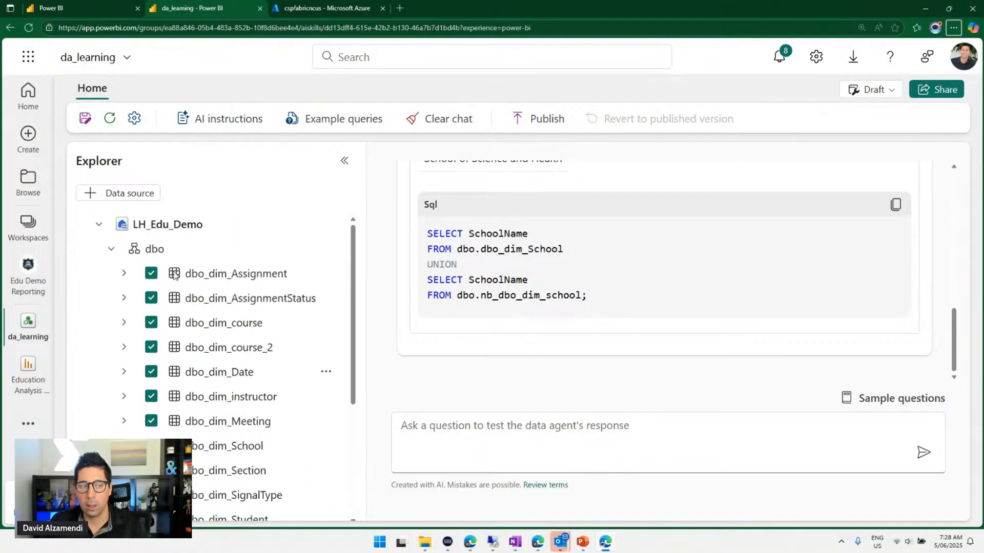
click(151, 276)
click(150, 301)
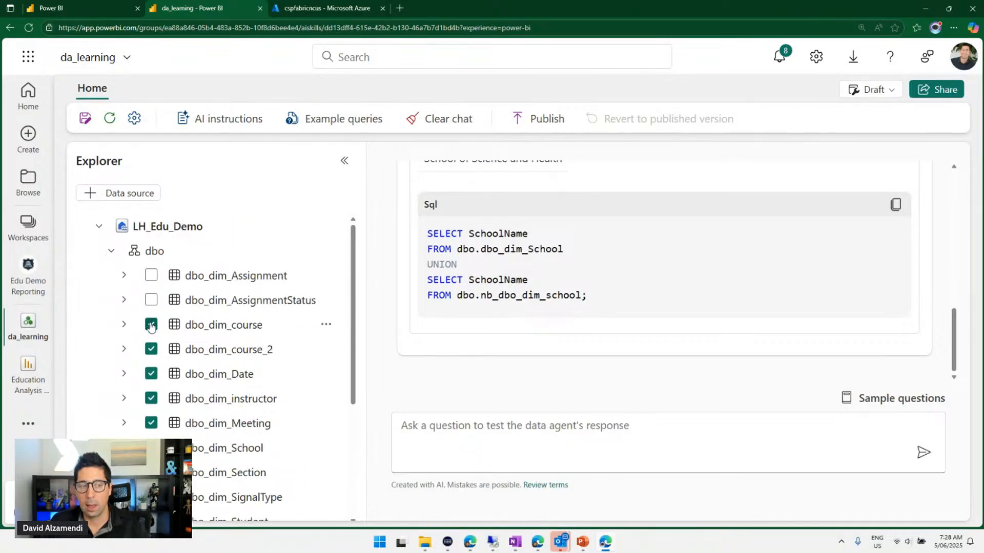
click(151, 326)
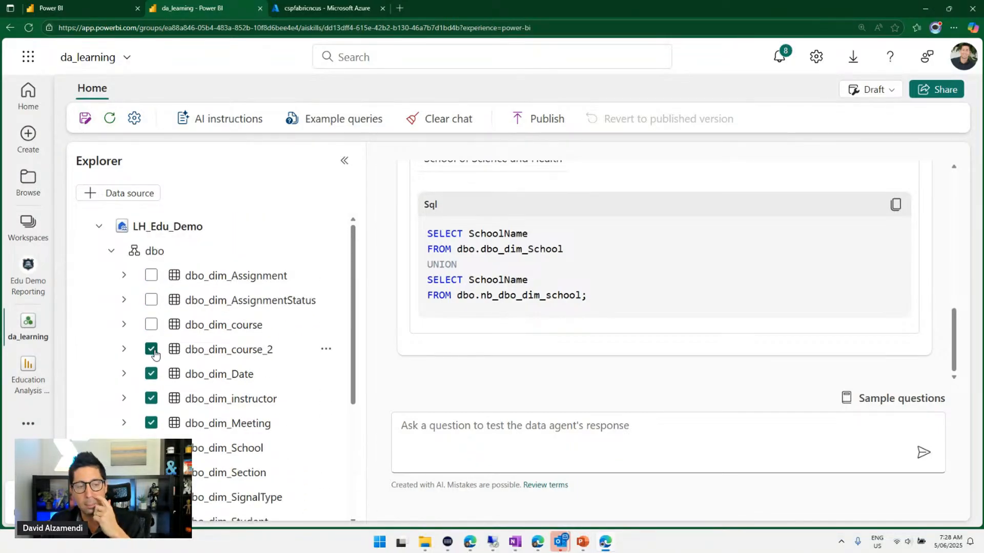
click(151, 350)
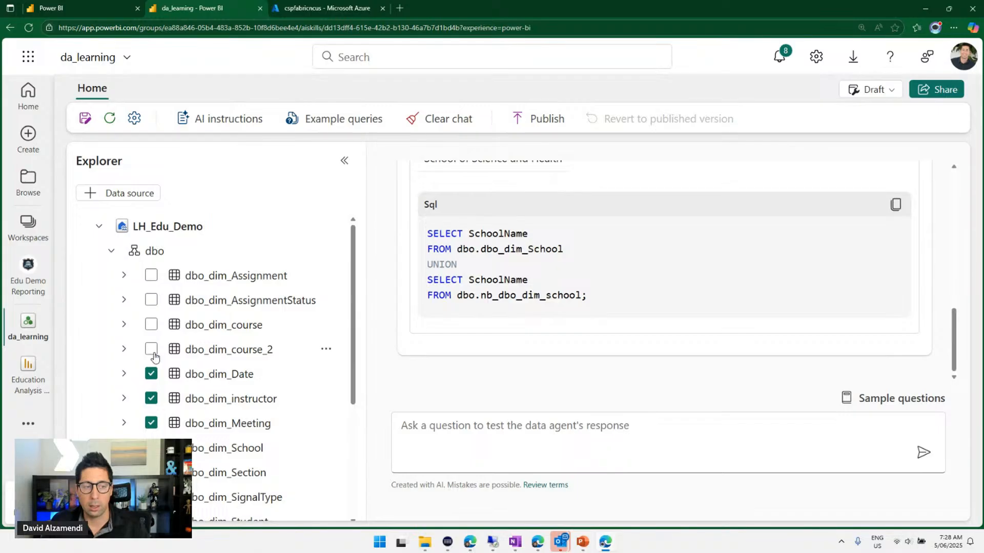
click(151, 374)
click(151, 399)
- Deselect dbo_dim_Meeting and the tables from dbo_dim_Section through dbo_fact_Enrollment, keeping dbo_dim_School selected
scroll(152, 404, down, 1)
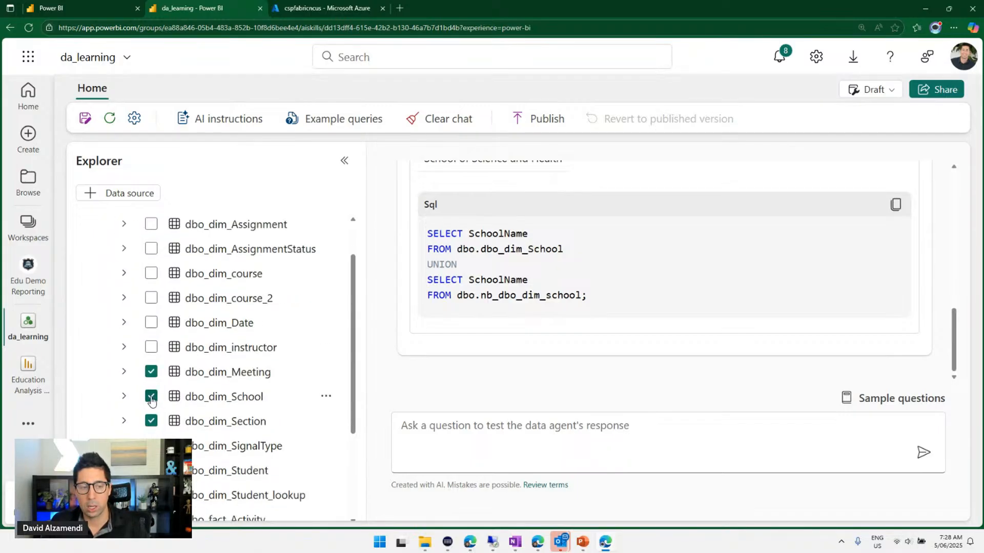
click(151, 373)
click(152, 421)
scroll(152, 421, down, 1)
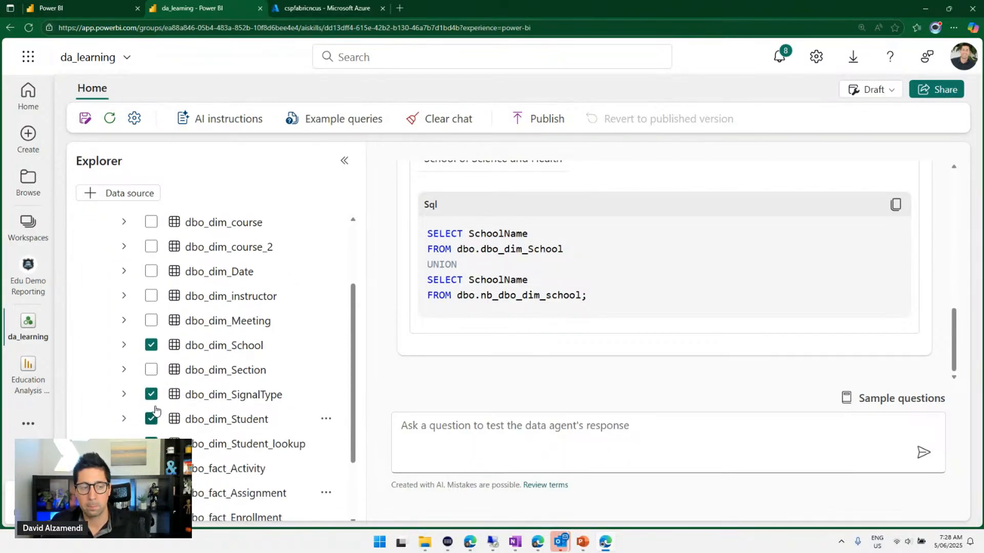
click(151, 395)
click(151, 419)
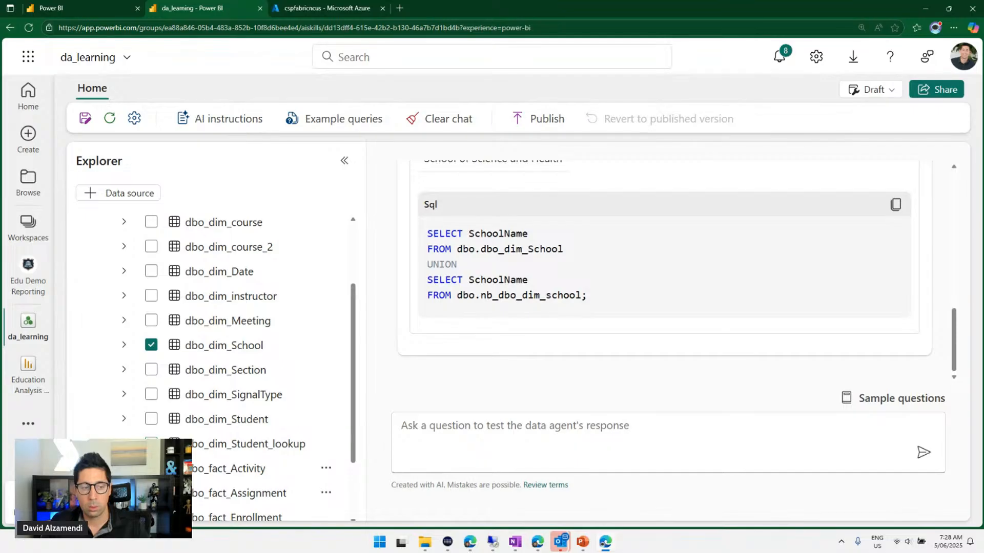
scroll(154, 433, down, 1)
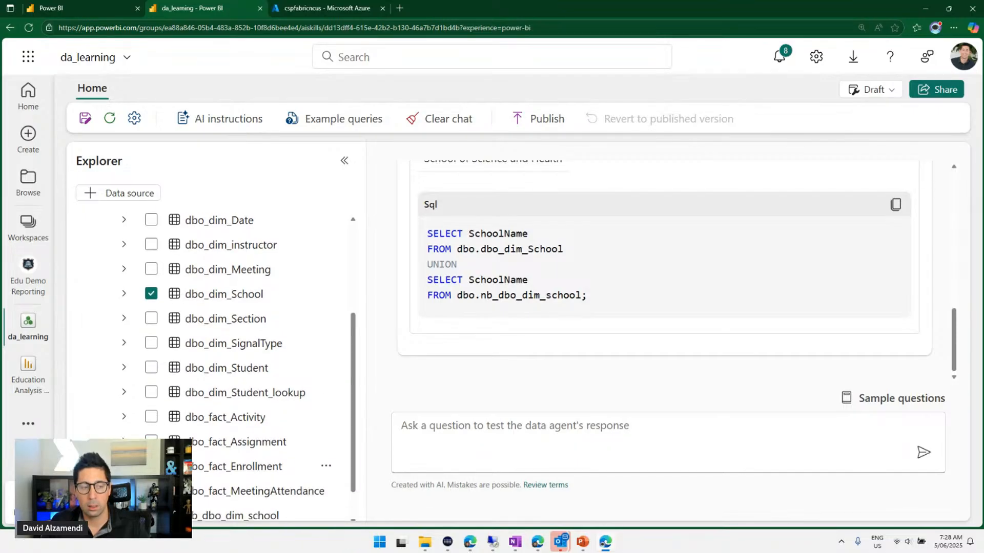
scroll(158, 425, down, 1)
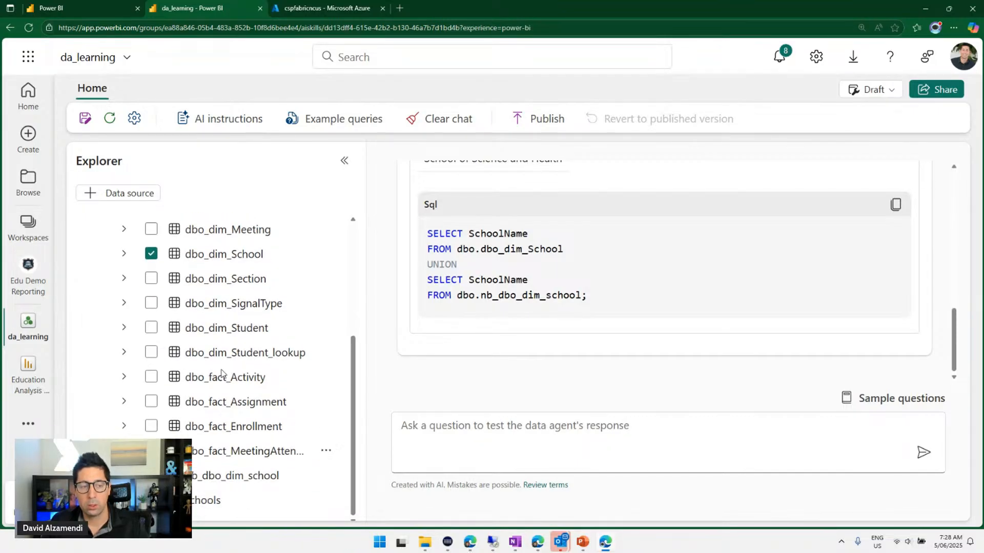
scroll(219, 353, up, 2)
- Ask the data agent "what are the names of the school" and dismiss the data source selection error
click(522, 425)
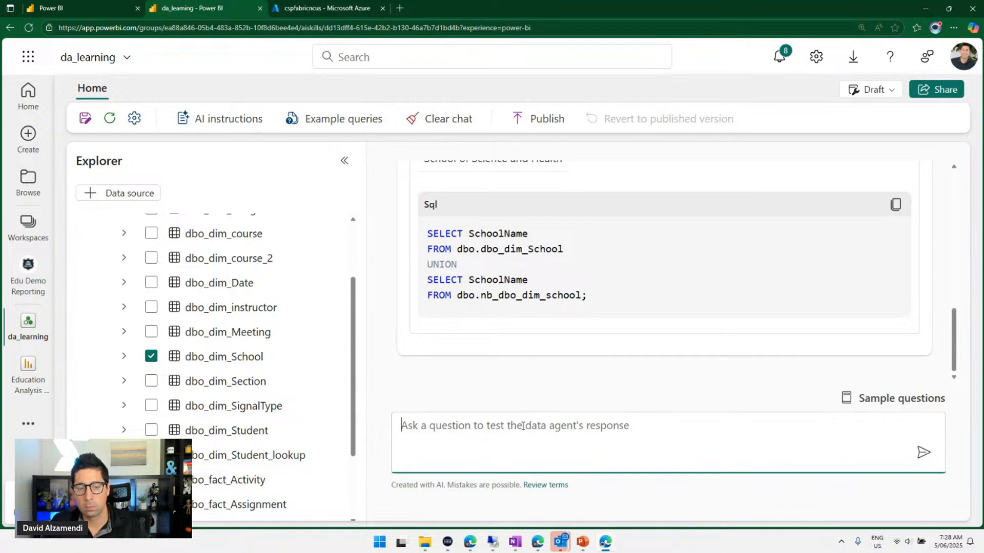
text(what are the names of the school)
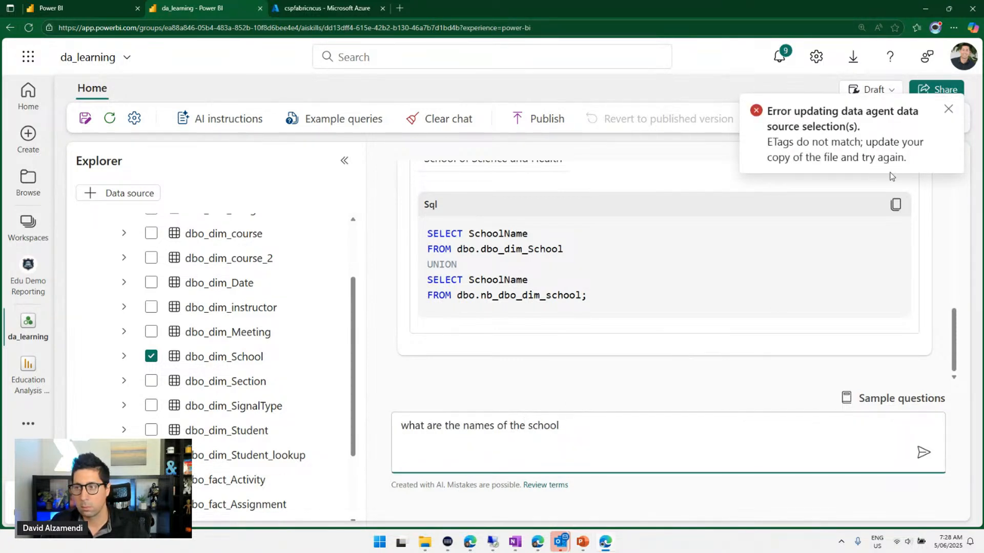
click(949, 109)
click(601, 428)
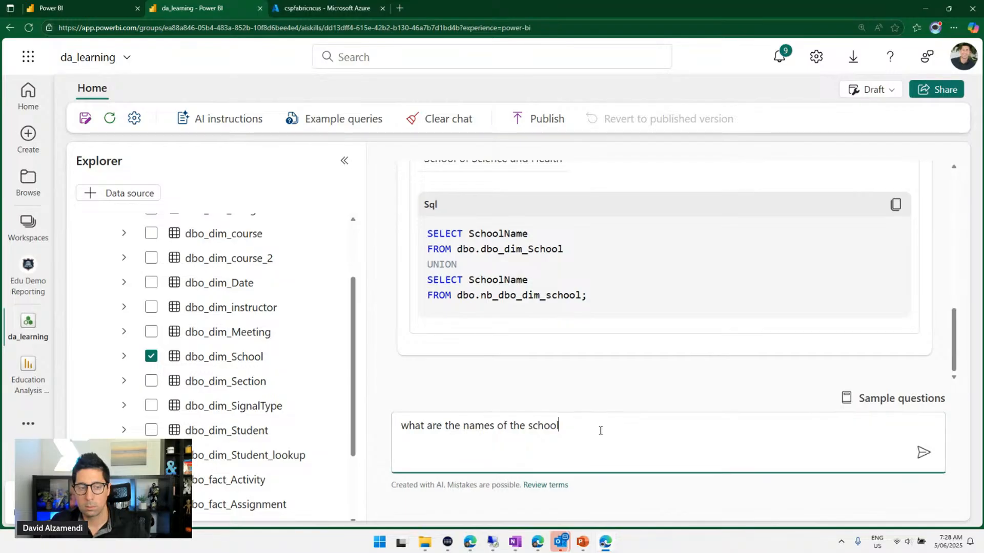
key(Return)
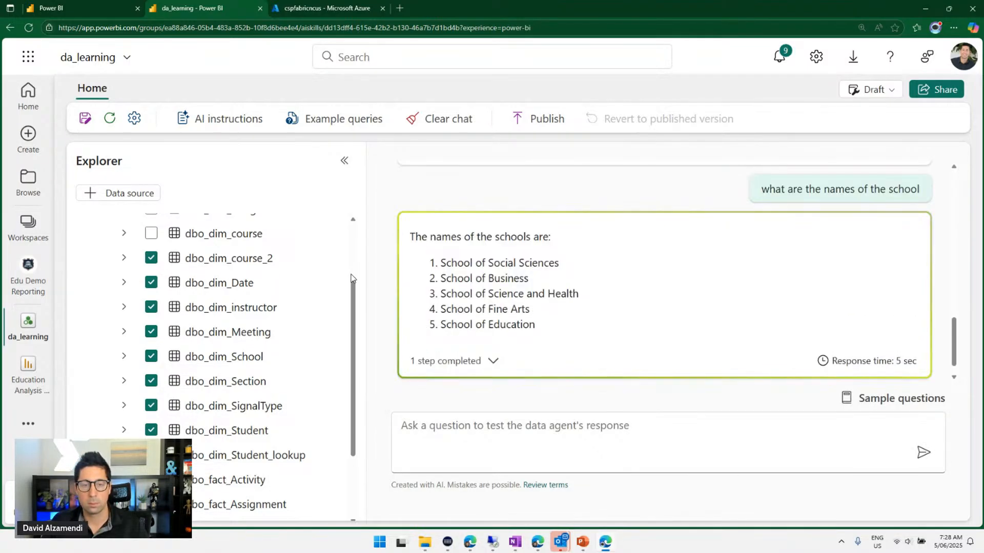
- Clear the data agent's chat history and reload the page to refresh the table selection
scroll(137, 277, up, 2)
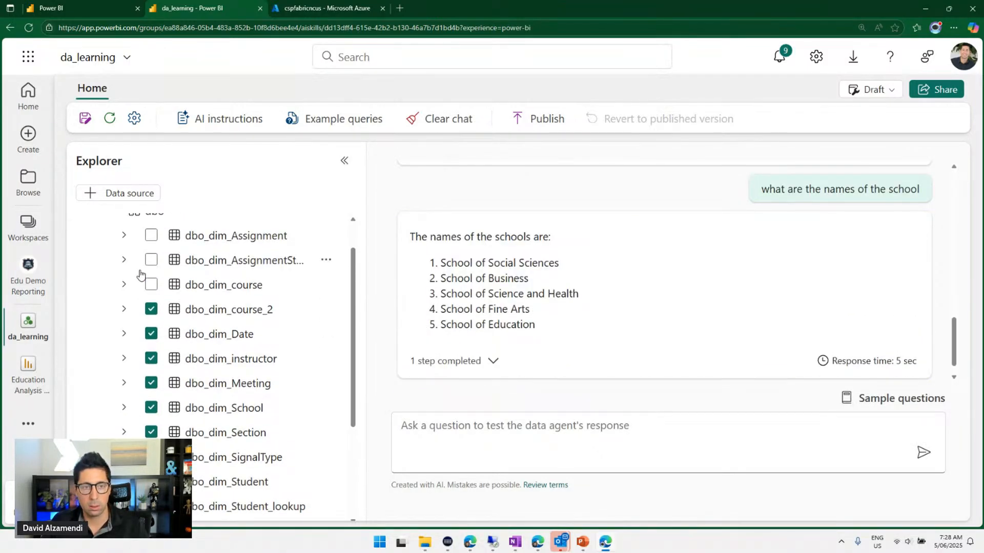
click(447, 119)
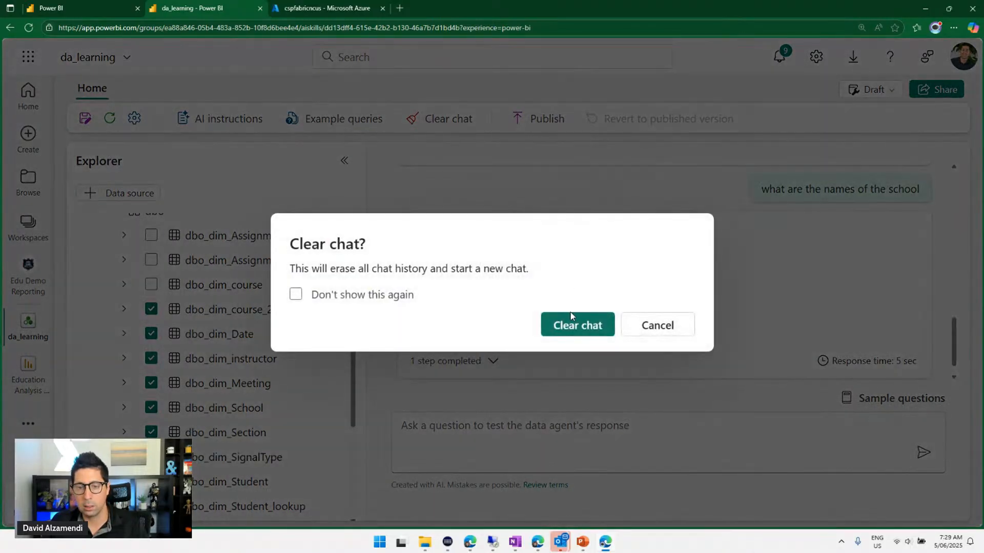
click(558, 327)
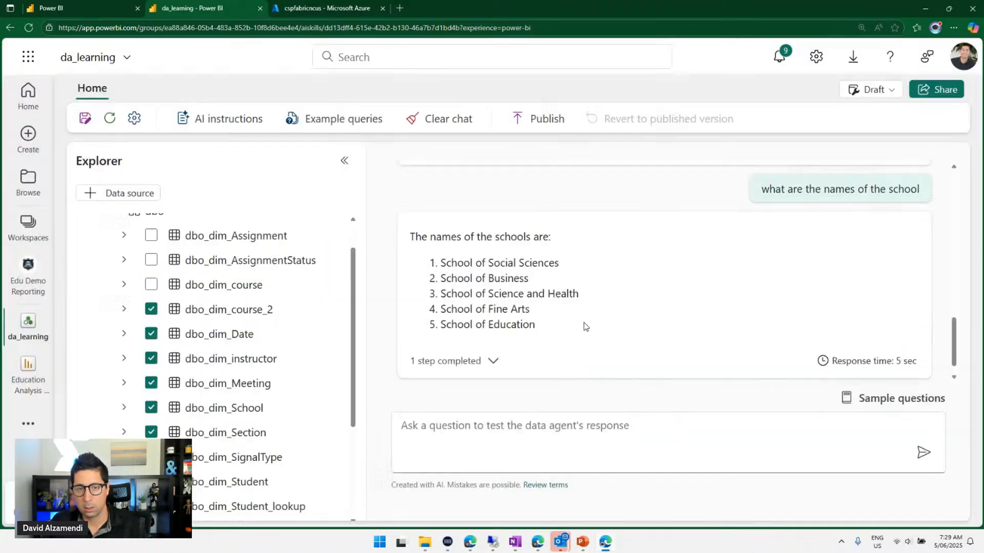
key(F5)
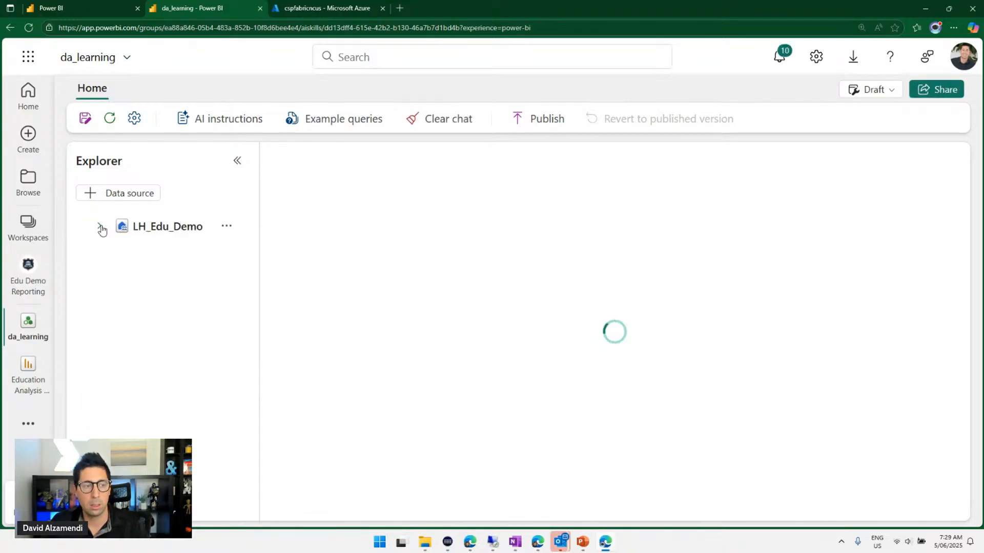
- Expand the dbo tables of LH_Edu_Demo, widen the table list, and deselect dbo_dim_course_2, dbo_dim_Date, dbo_dim_instructor and dbo_dim_Meeting
click(101, 228)
click(112, 252)
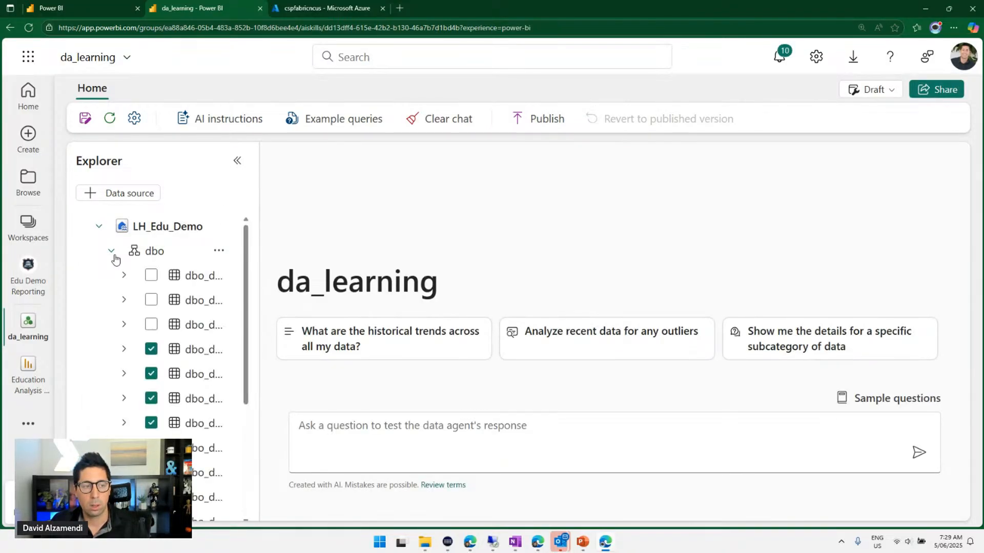
scroll(126, 283, down, 2)
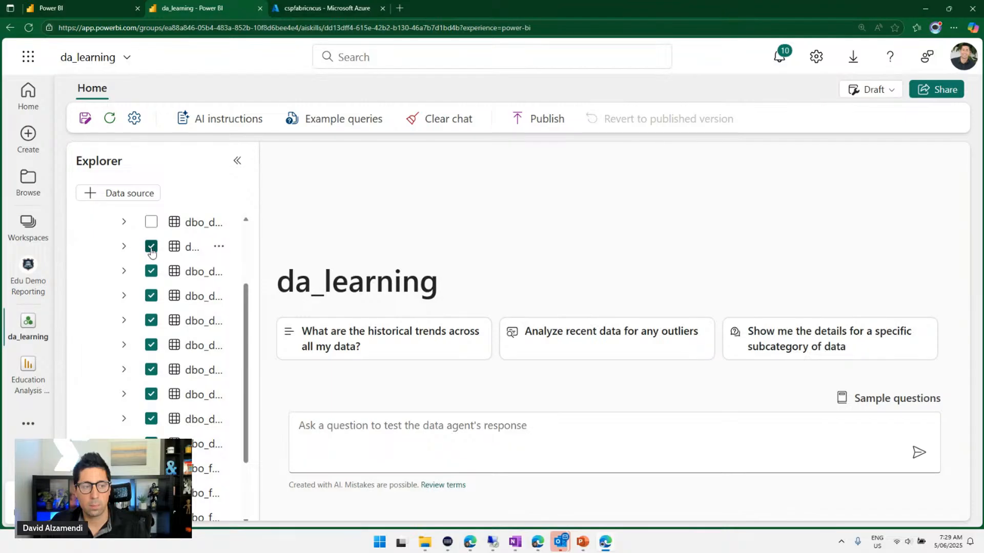
click(151, 275)
click(151, 276)
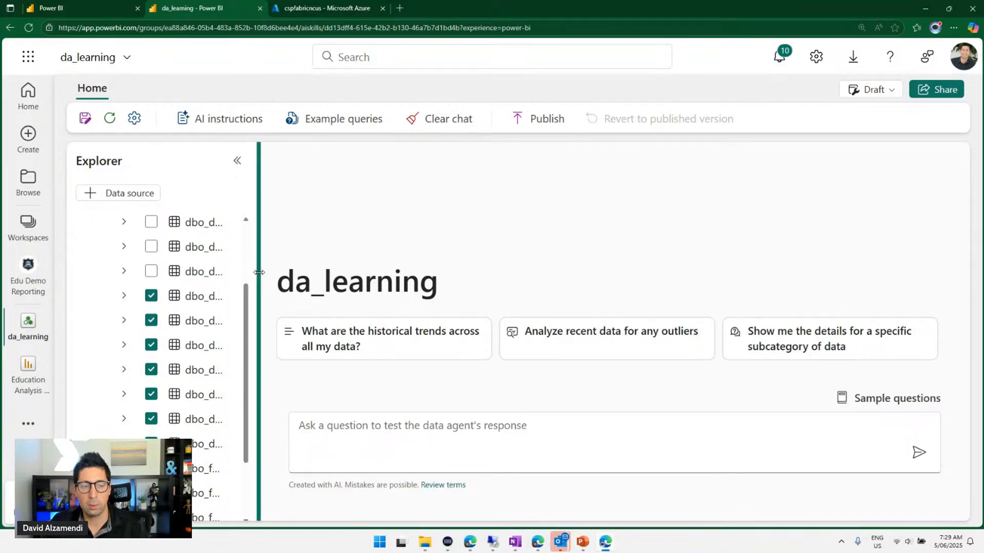
drag(259, 275, 344, 291)
click(150, 296)
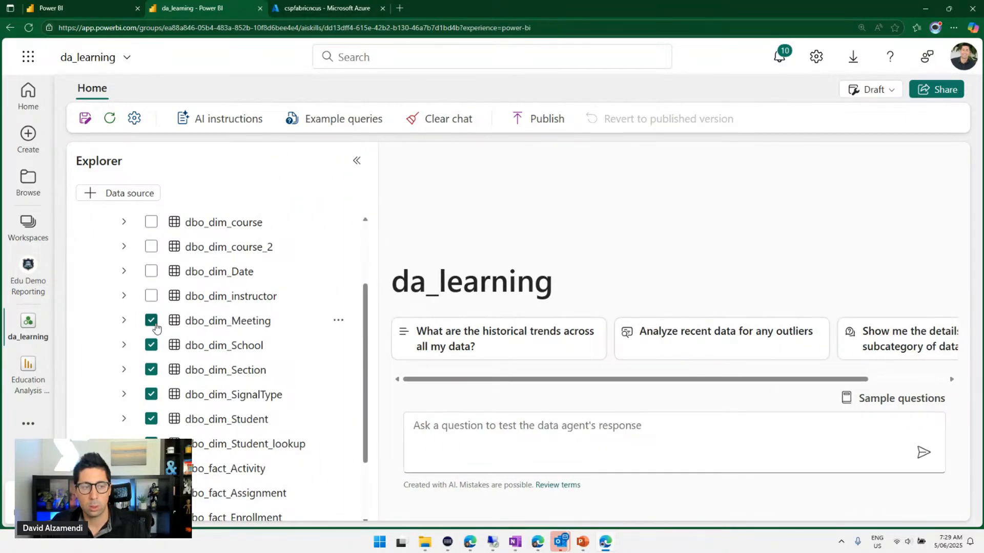
click(150, 320)
- Deselect the tables from dbo_dim_Section through dbo_fact_Enrollment, keeping dbo_dim_School selected
click(151, 369)
click(151, 394)
click(151, 419)
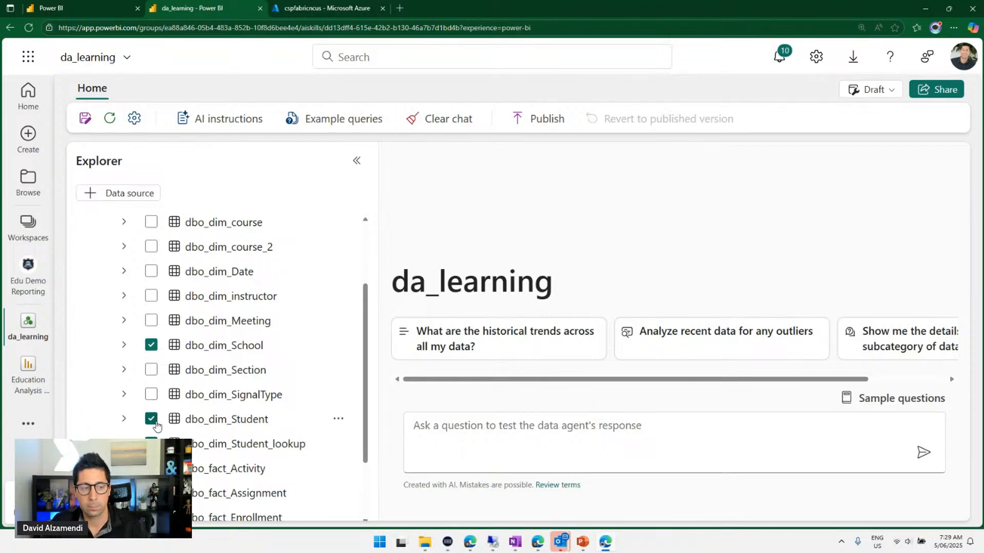
scroll(152, 368, down, 1)
click(152, 353)
click(151, 378)
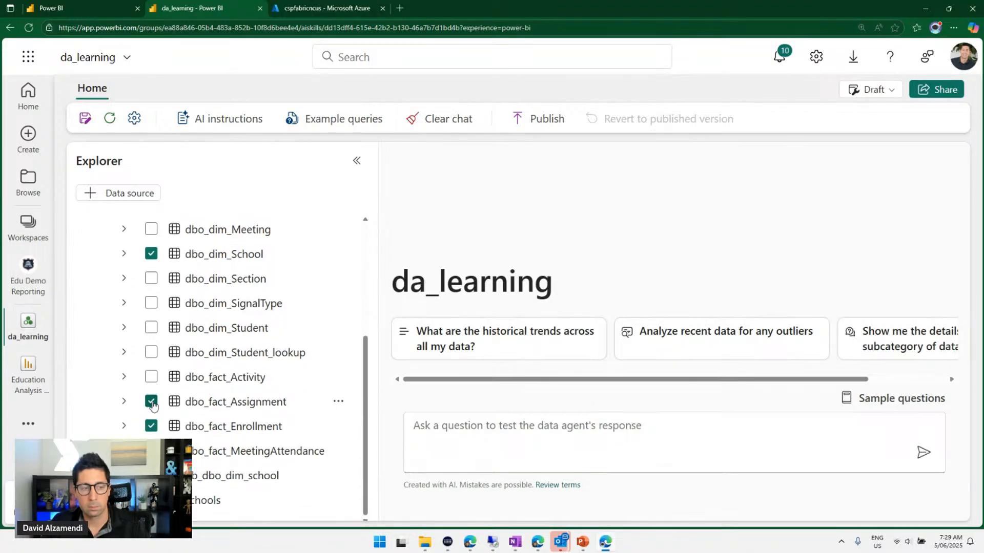
click(151, 402)
click(151, 427)
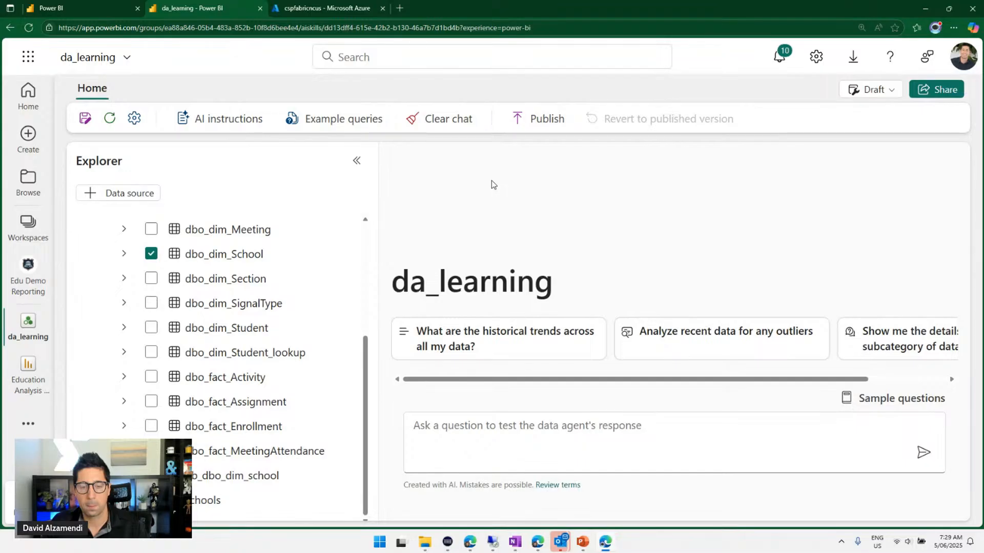
- Ask the data agent "what are the names of the school" in the new chat
scroll(316, 244, up, 1)
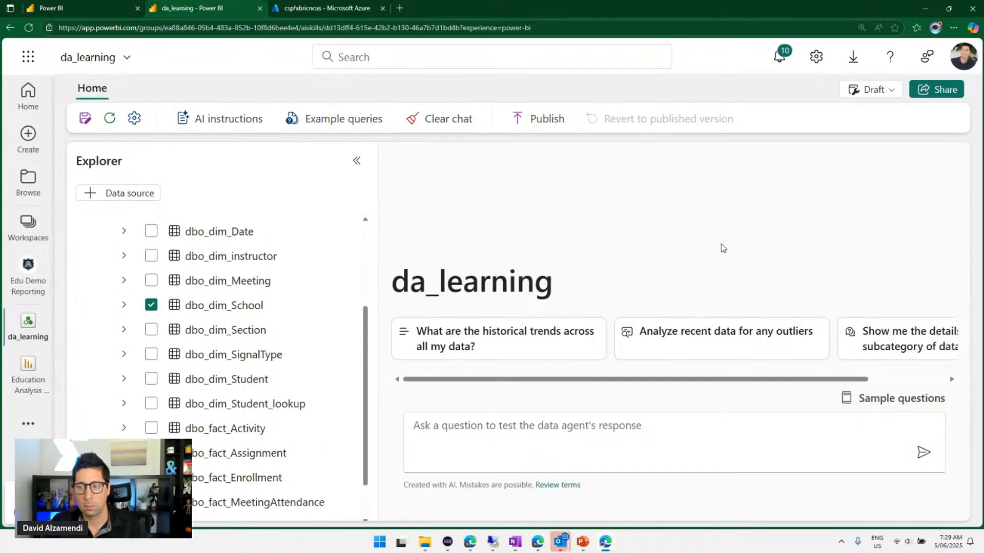
click(596, 423)
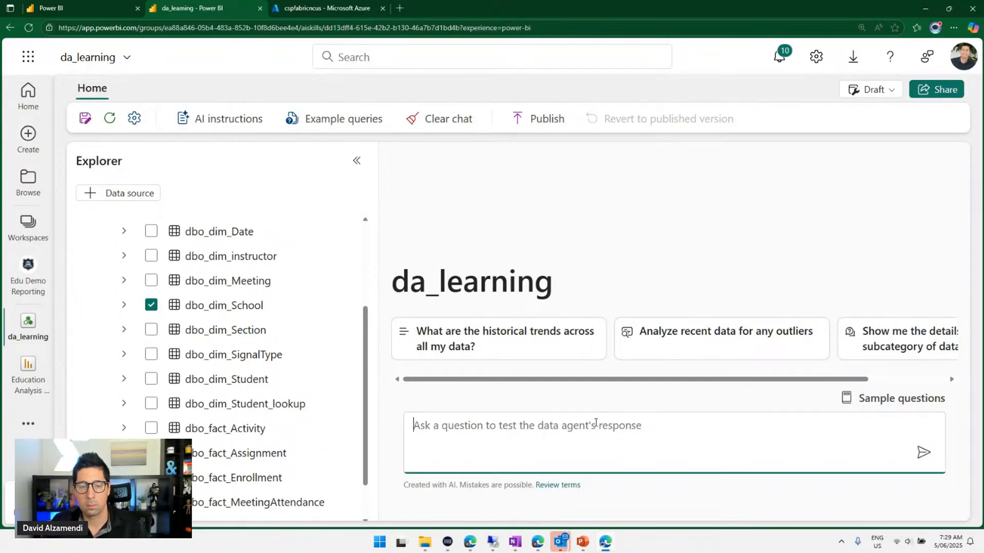
text(what are the names of the school)
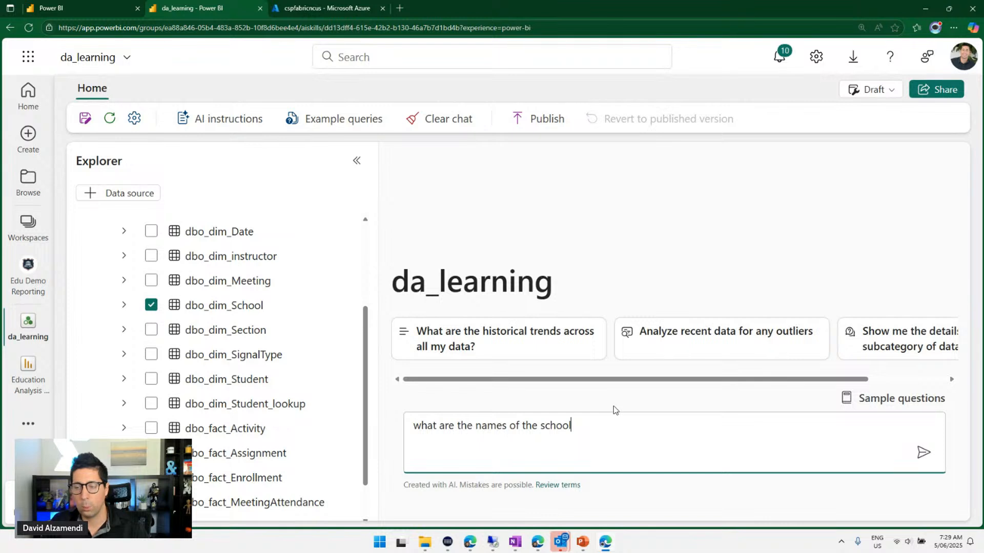
key(Return)
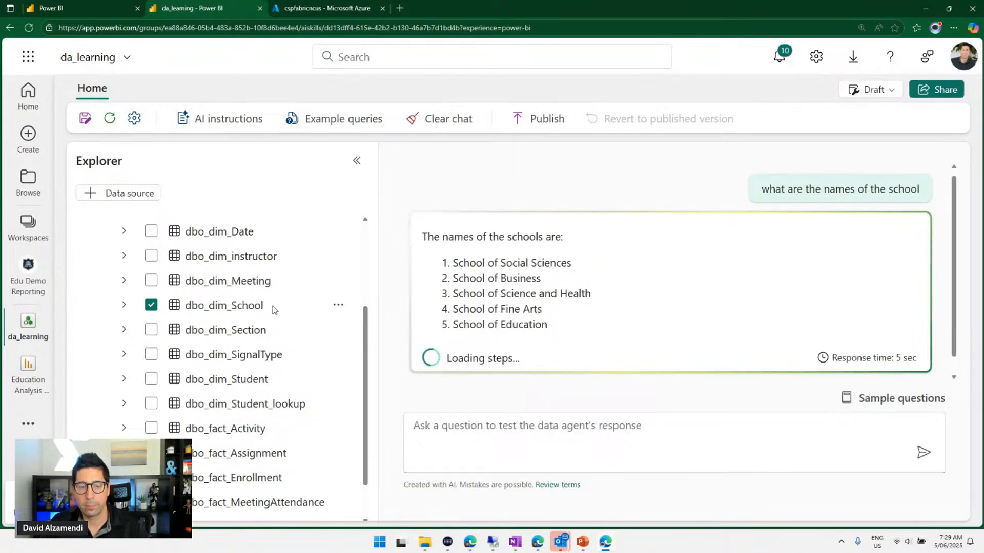
- Check the table selection, expand the answer's completed step, and examine the source table in its generated SQL query
scroll(270, 313, down, 2)
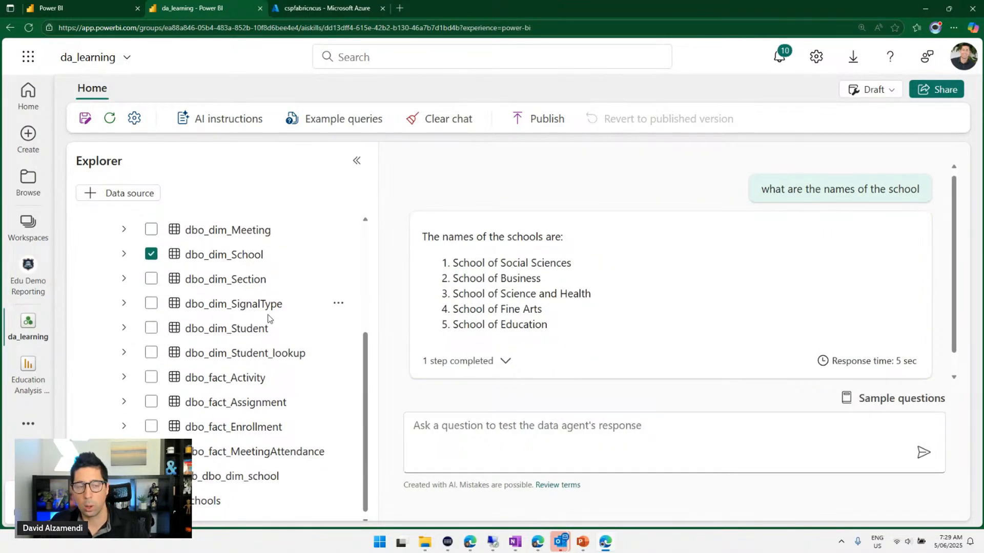
scroll(270, 319, up, 2)
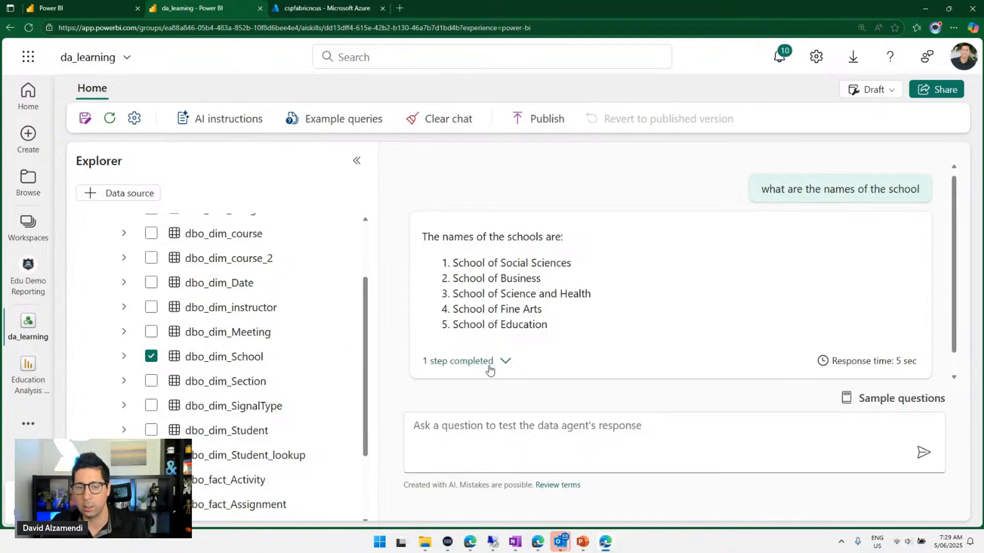
click(505, 361)
scroll(589, 275, down, 5)
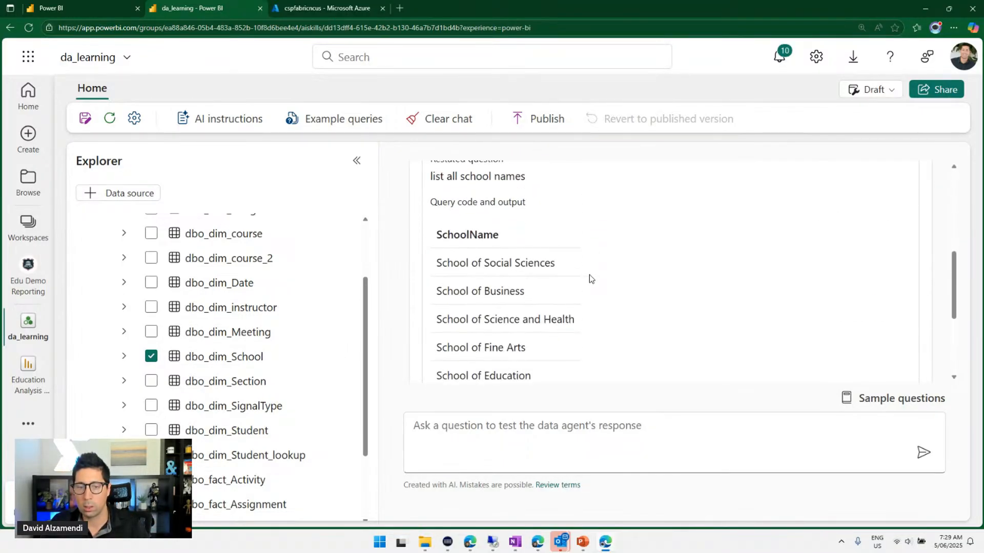
scroll(589, 275, down, 3)
drag(611, 297, 533, 296)
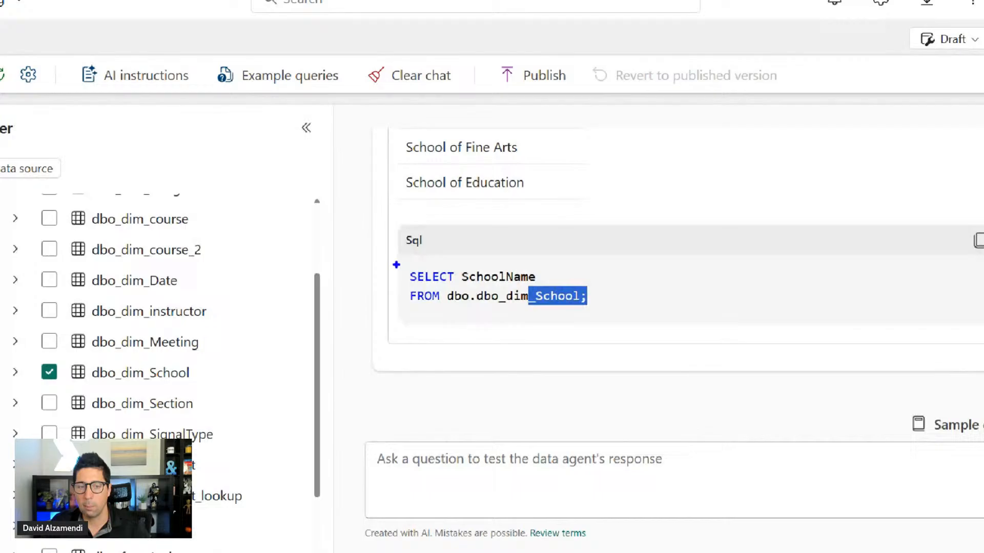
drag(368, 254, 629, 314)
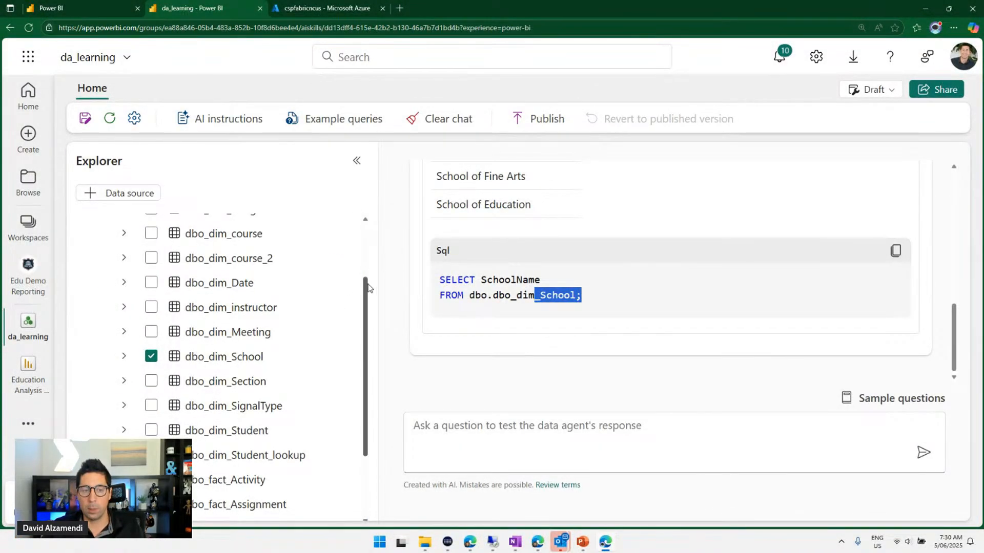
drag(366, 289, 360, 269)
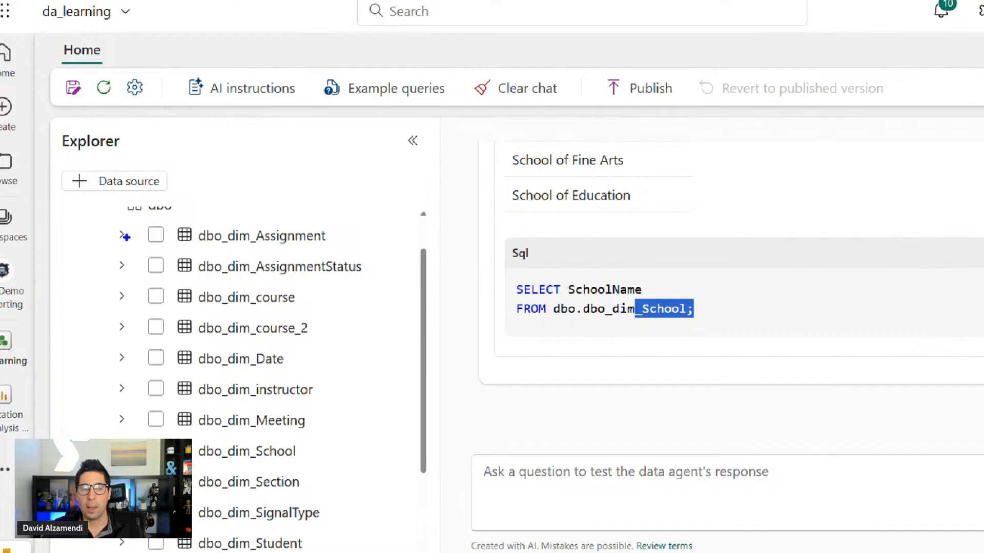
mouse_move(91, 217)
mouse_down()
mouse_move(297, 248)
mouse_move(148, 233)
mouse_move(109, 213)
mouse_move(351, 318)
mouse_up()
mouse_move(394, 480)
mouse_down()
mouse_move(424, 509)
mouse_move(424, 532)
mouse_up()
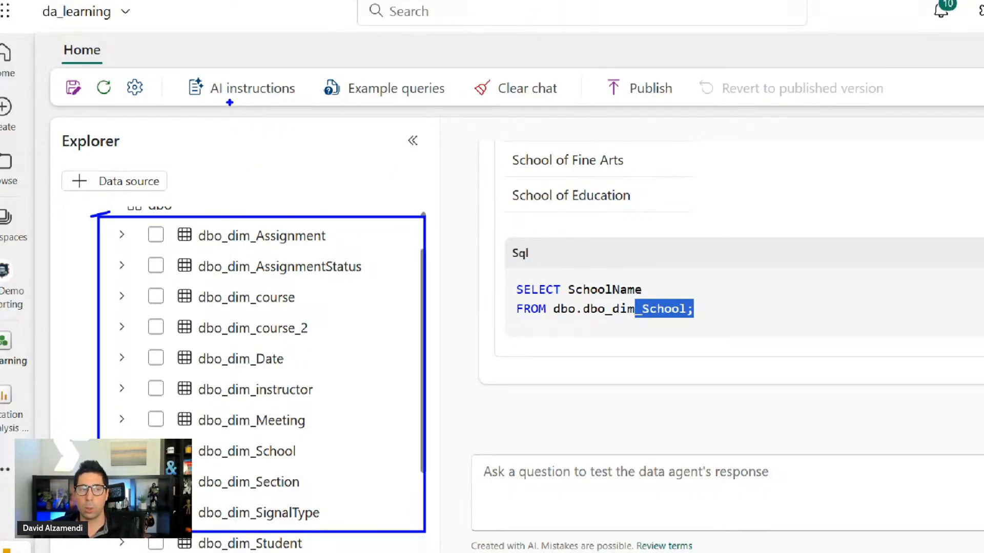
drag(164, 65, 300, 108)
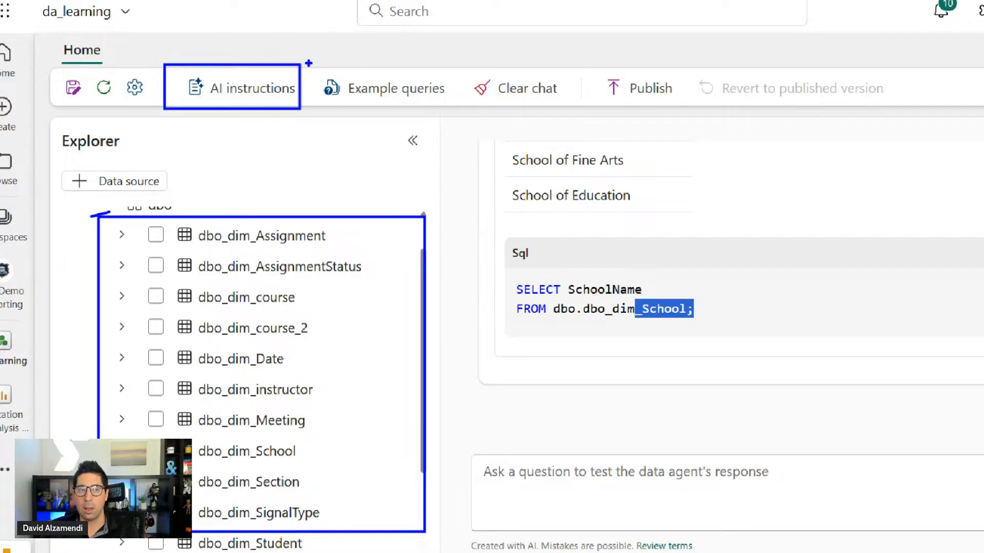
mouse_move(307, 63)
mouse_down()
mouse_move(393, 100)
mouse_move(457, 111)
mouse_up()
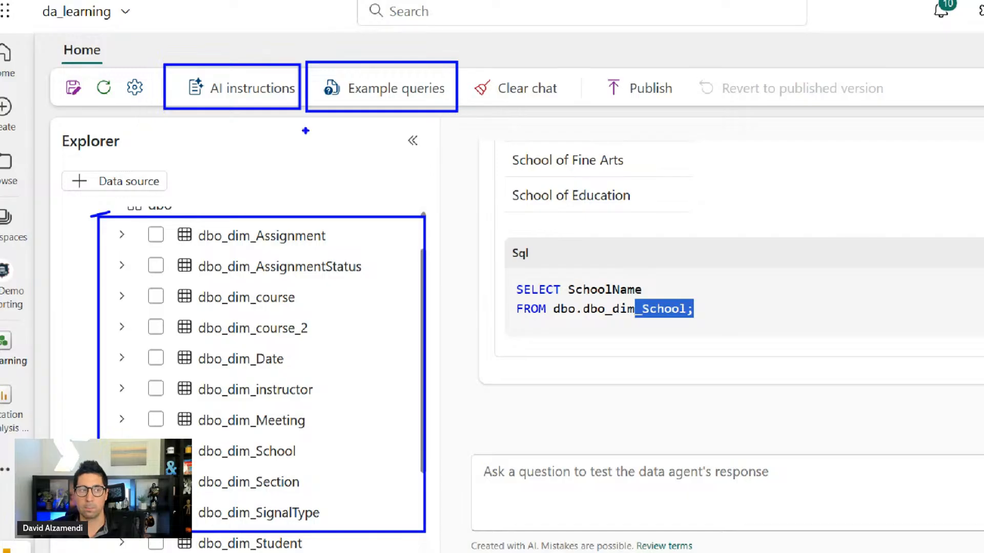
key(Escape)
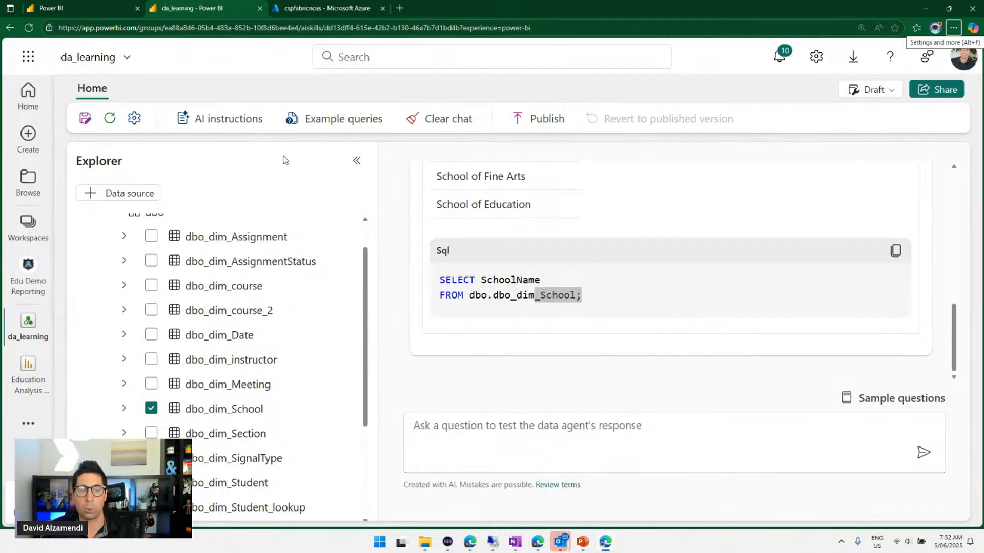
- Open the data agent's AI instructions and go over the selected tables and the school-names answer with its query details
click(224, 127)
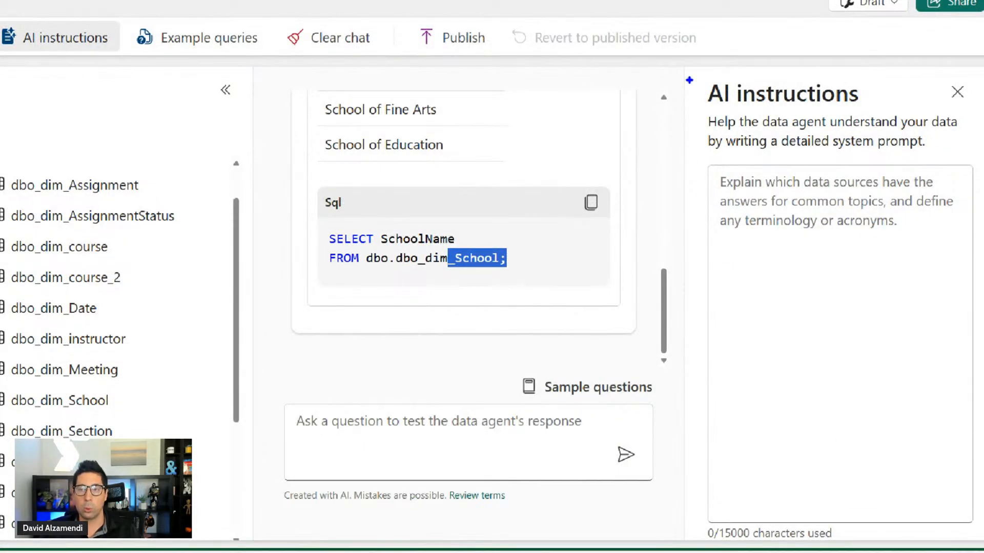
mouse_move(688, 80)
mouse_down()
mouse_move(845, 297)
mouse_move(916, 478)
mouse_move(969, 540)
mouse_up()
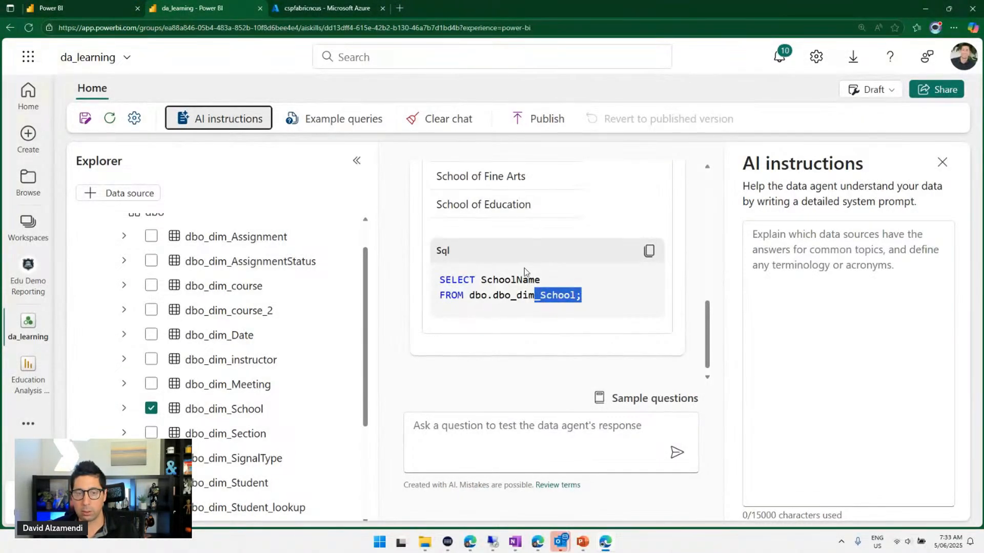
scroll(525, 273, up, 3)
scroll(525, 273, down, 3)
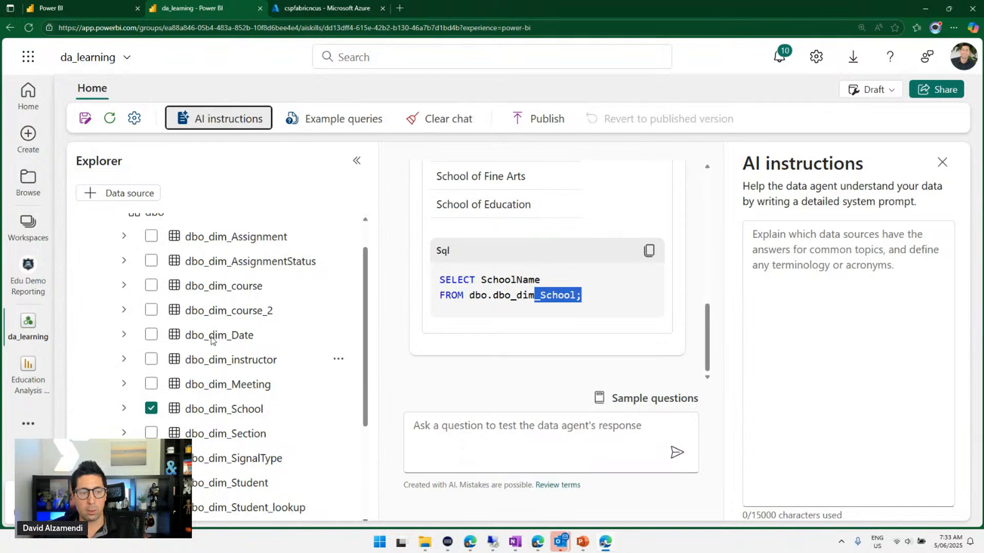
scroll(233, 333, down, 3)
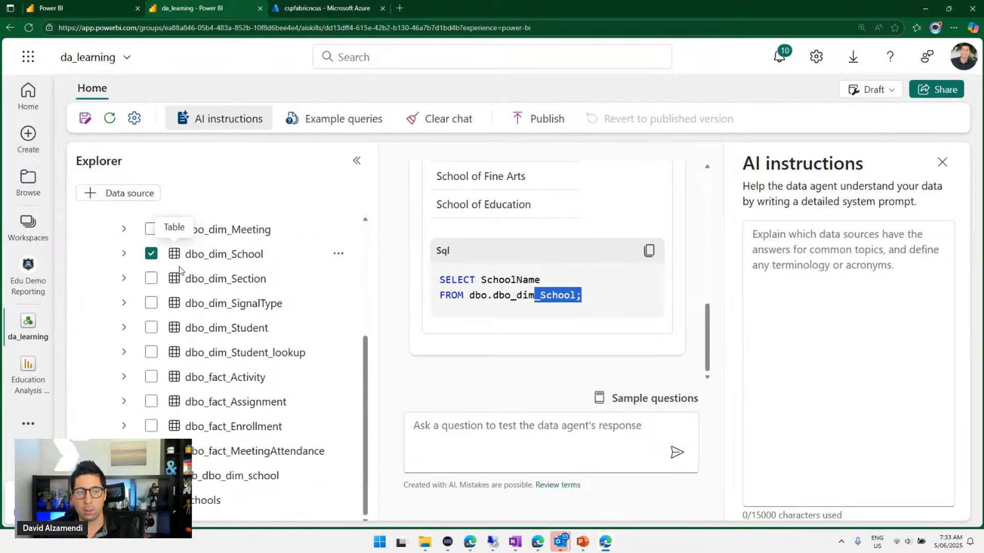
scroll(509, 228, up, 5)
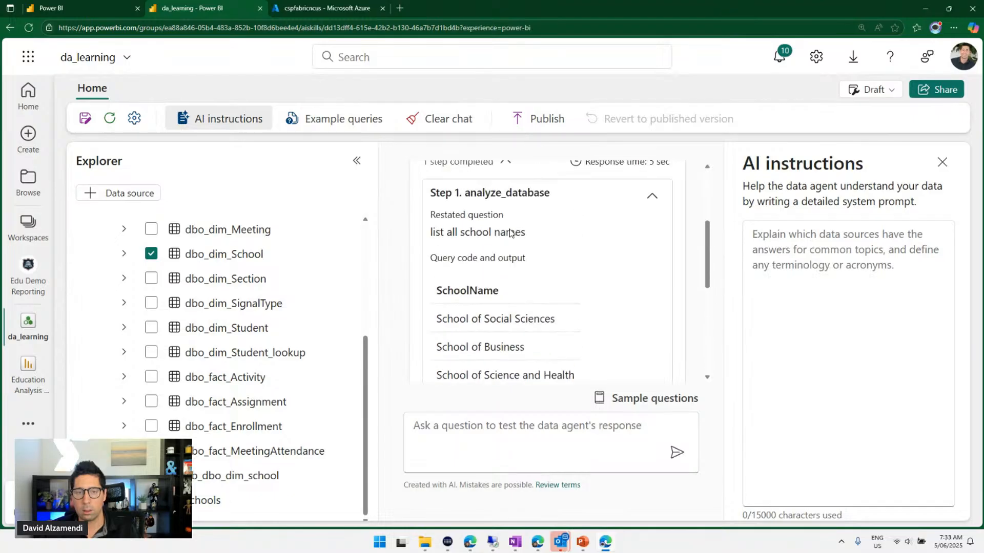
scroll(510, 231, up, 2)
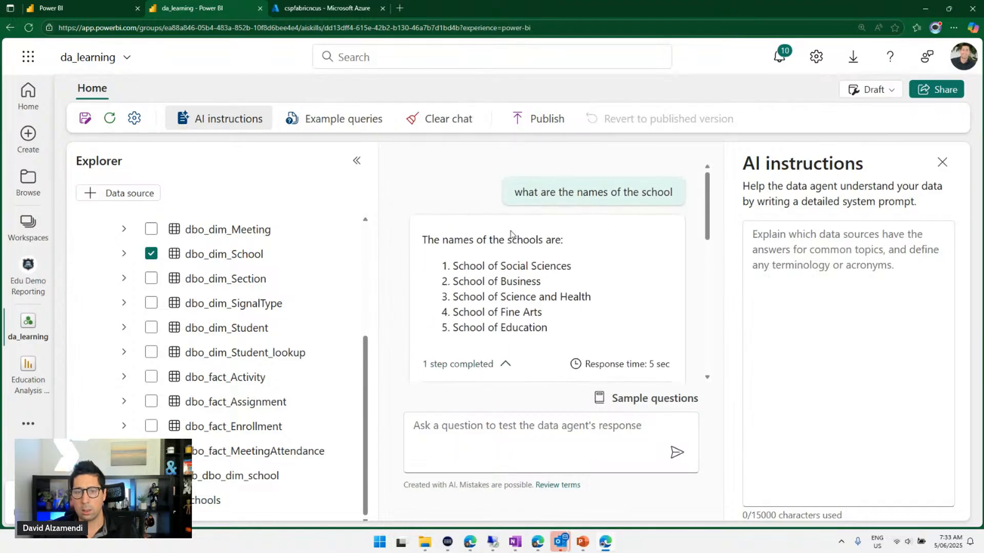
- Ask the data agent "what are the names of the school" again in the same chat and switch the browser to full screen
triple_click(579, 197)
key(ctrl+c)
click(542, 426)
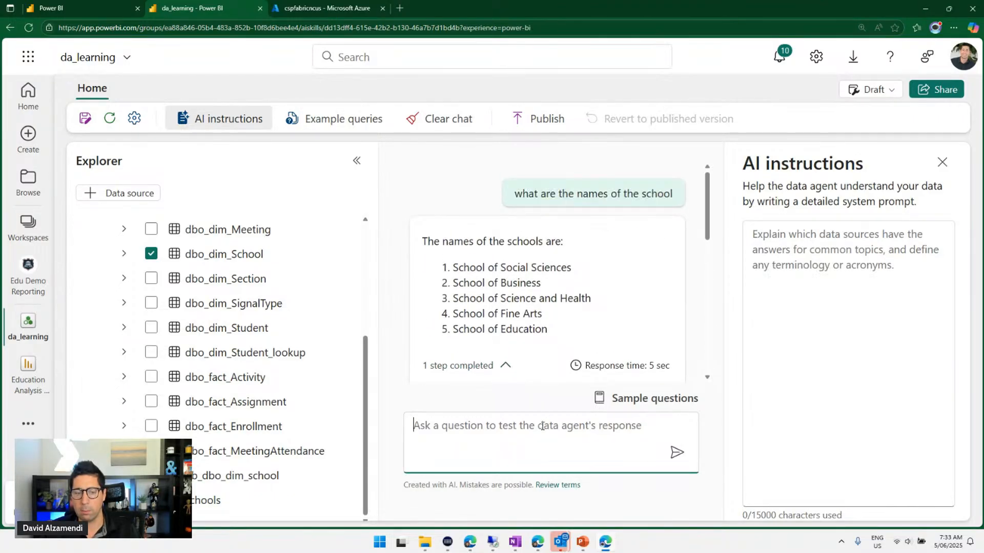
key(ctrl+v)
key(Return)
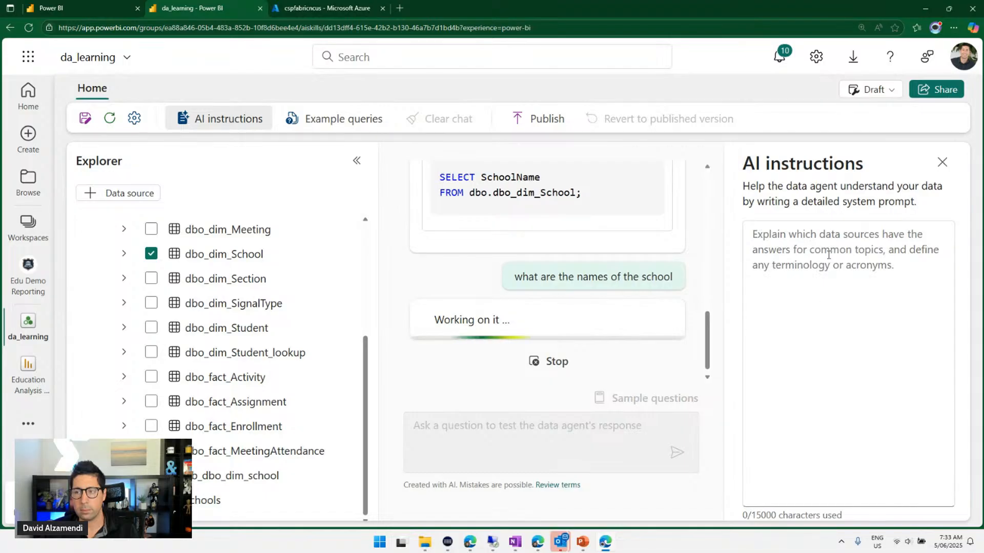
click(952, 28)
click(965, 97)
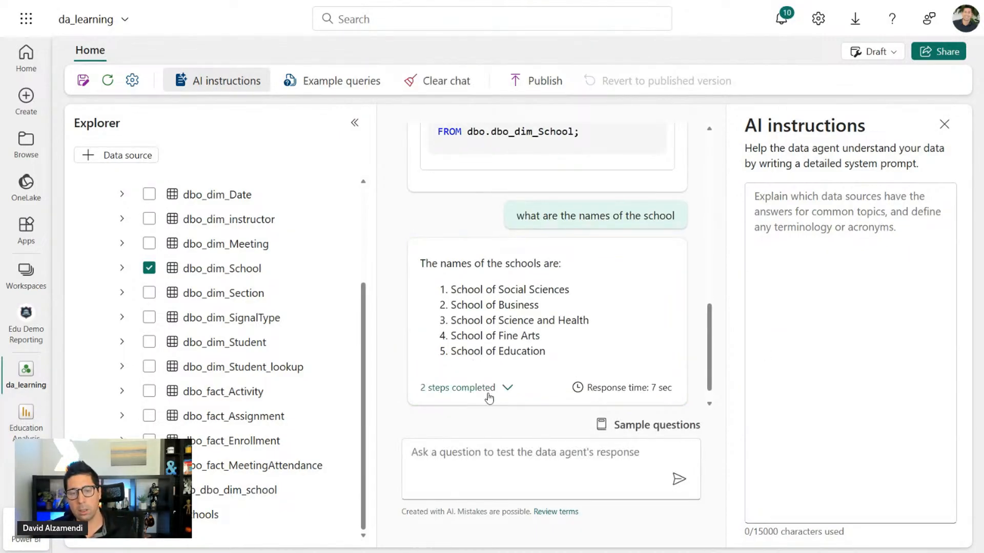
- Expand the newest answer's completed steps and open the details of its second analyze_database step
click(489, 389)
scroll(563, 323, down, 8)
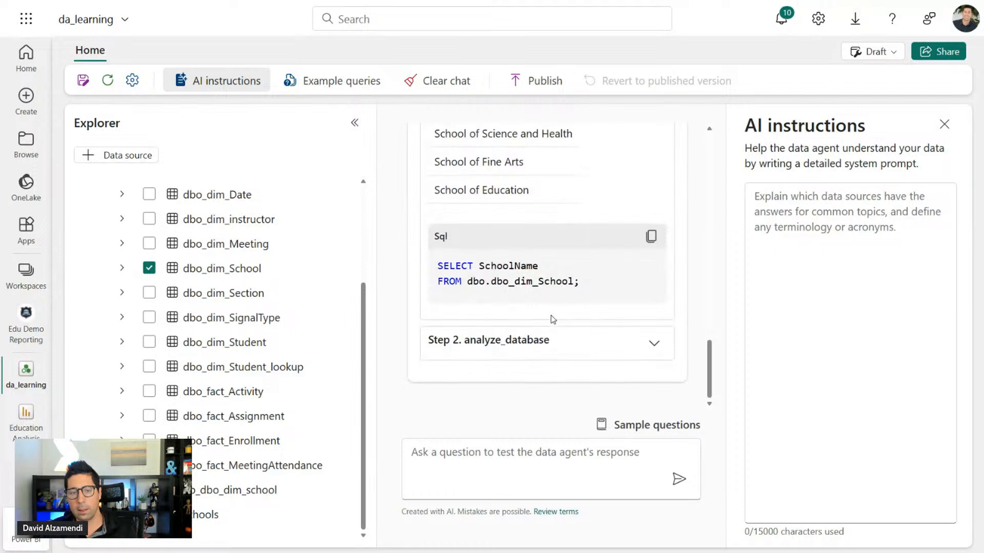
click(653, 343)
scroll(611, 293, down, 3)
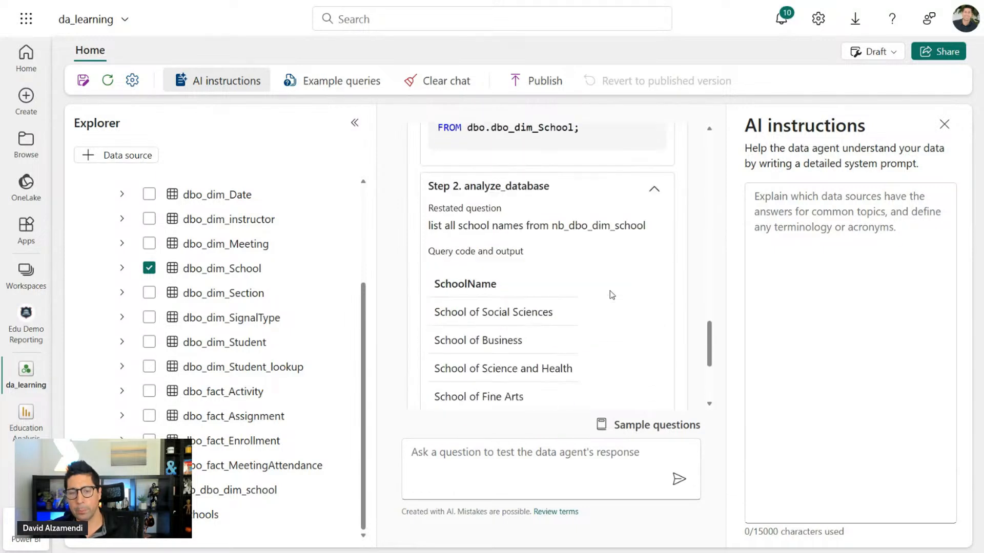
- Compare the restated questions and SQL source tables of the two analyze_database steps with the table selection
scroll(607, 292, up, 5)
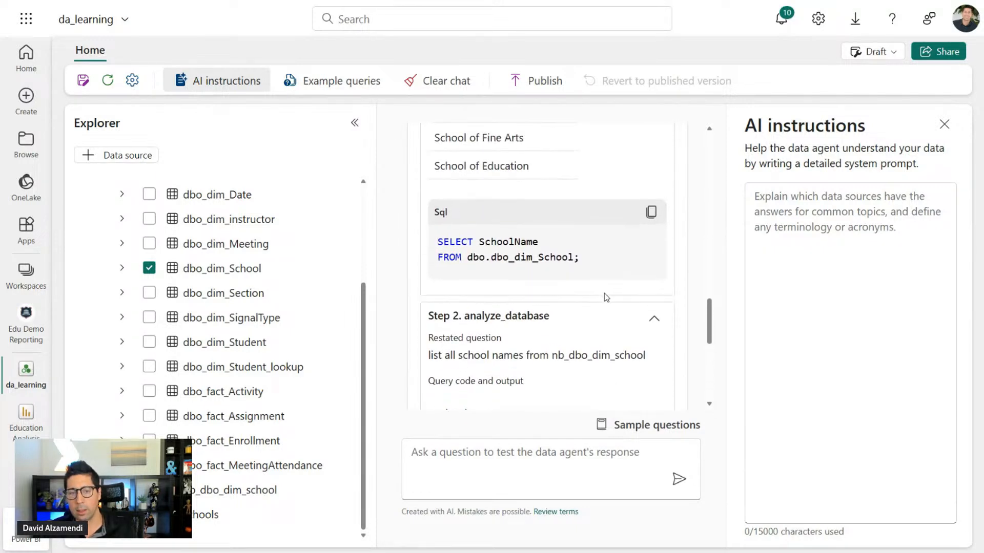
scroll(604, 293, up, 2)
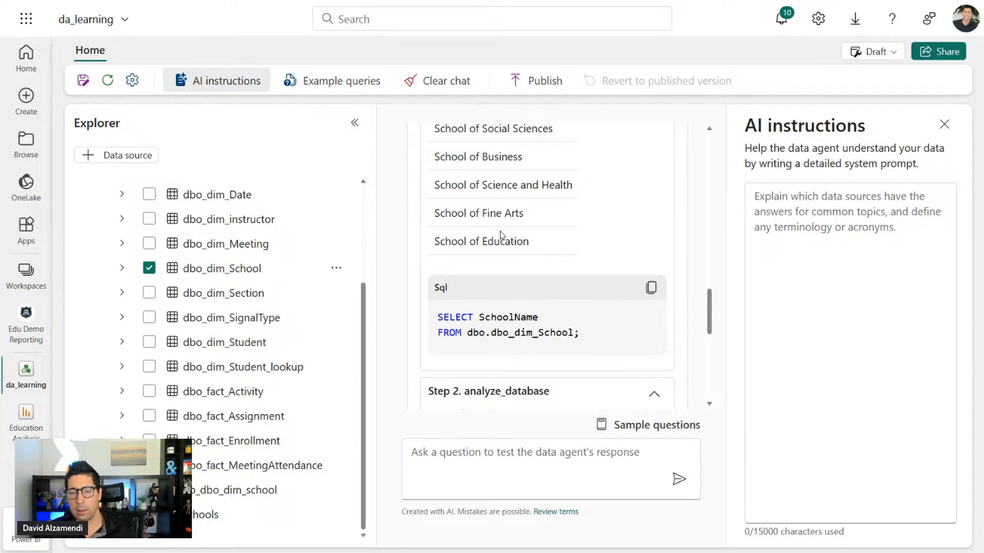
scroll(501, 236, up, 4)
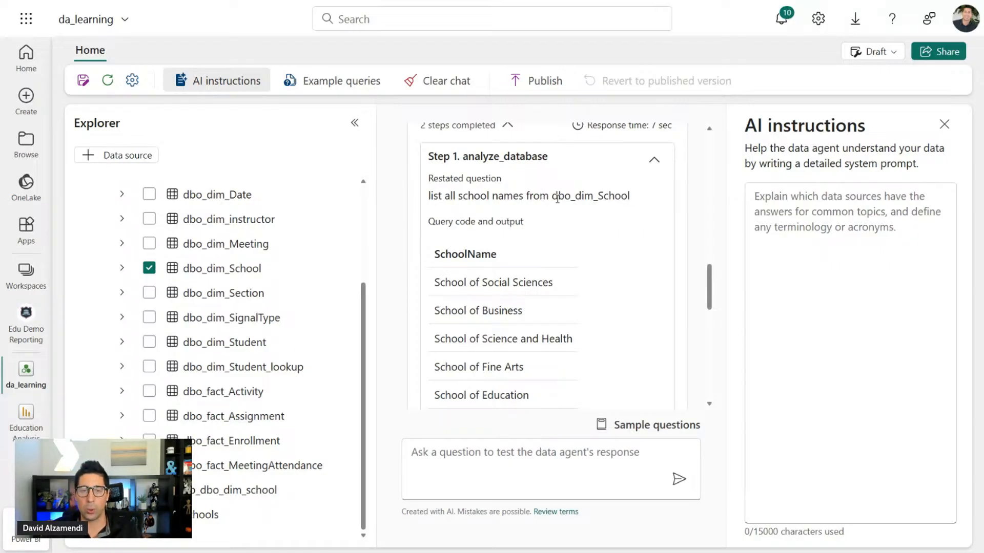
scroll(554, 208, up, 1)
scroll(554, 208, up, 5)
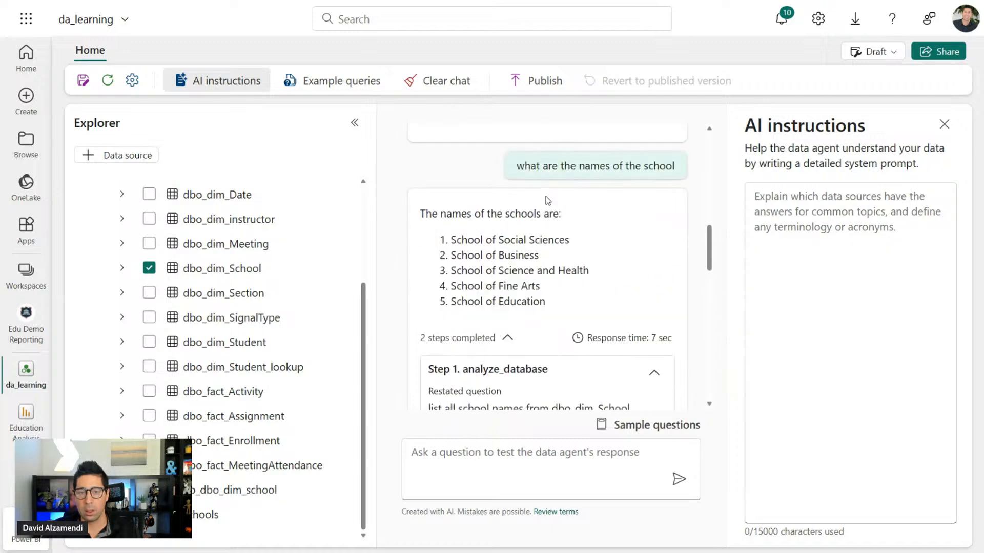
scroll(543, 208, down, 6)
scroll(543, 217, down, 4)
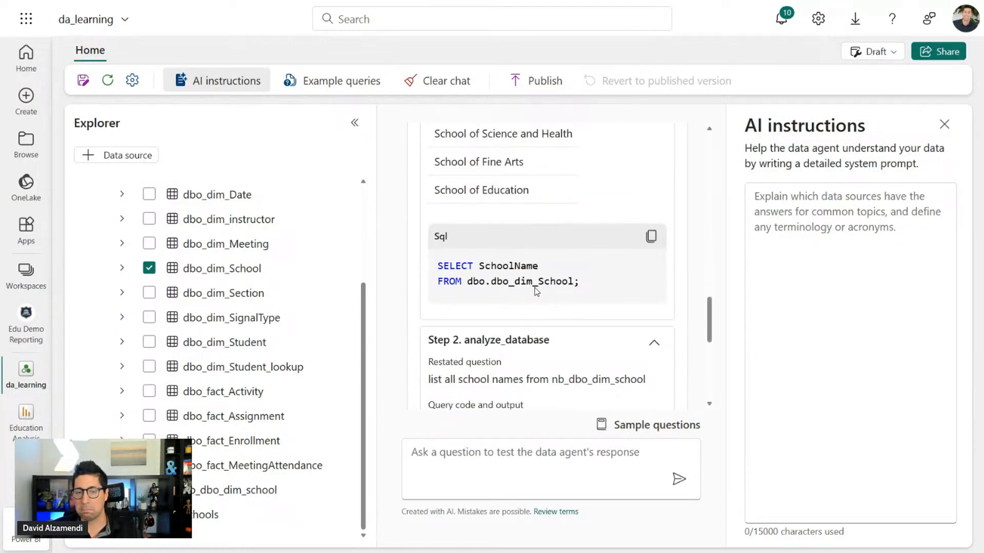
scroll(564, 287, down, 3)
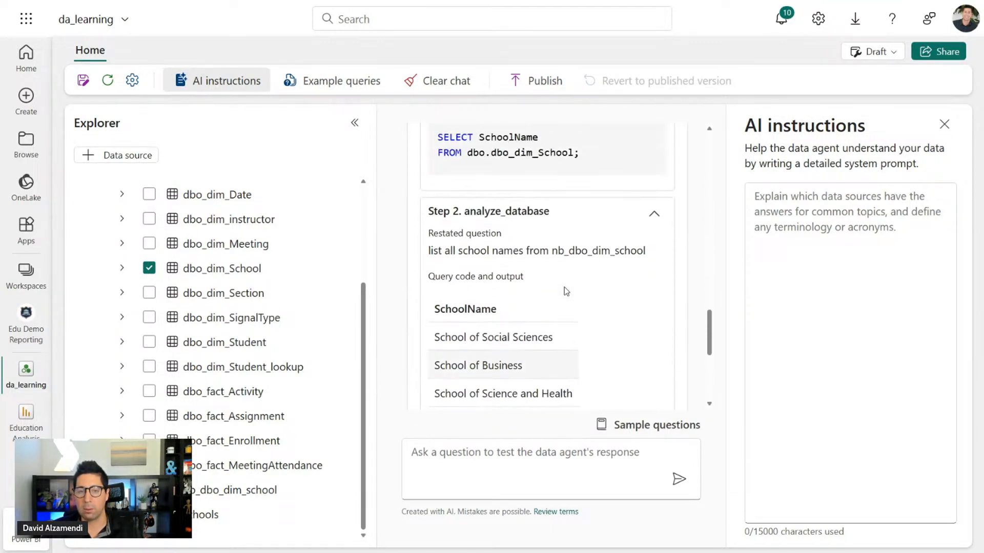
scroll(564, 287, up, 2)
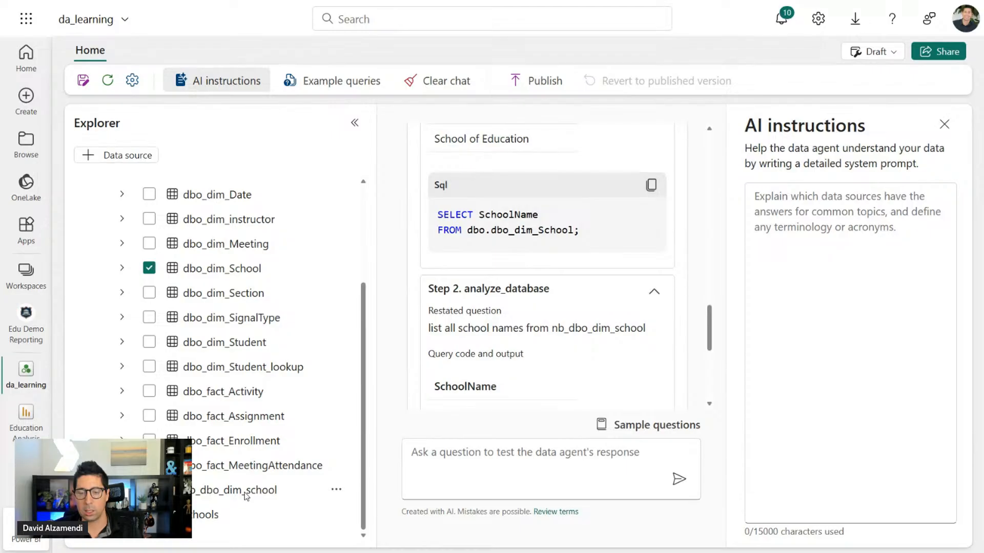
- Write the AI instruction "When a person asks about the school names, get the information from nb_dbo_dim_school"
click(832, 288)
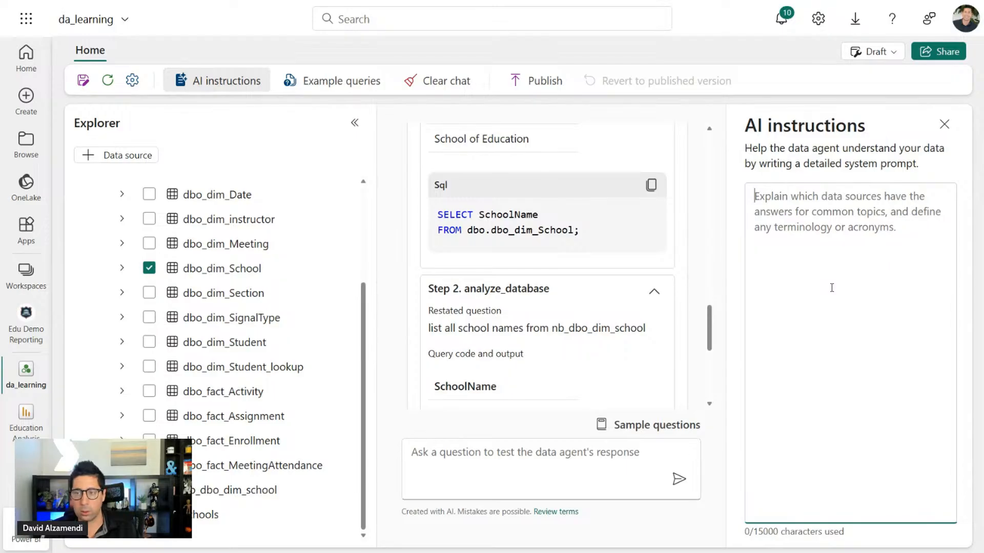
text(When a pers)
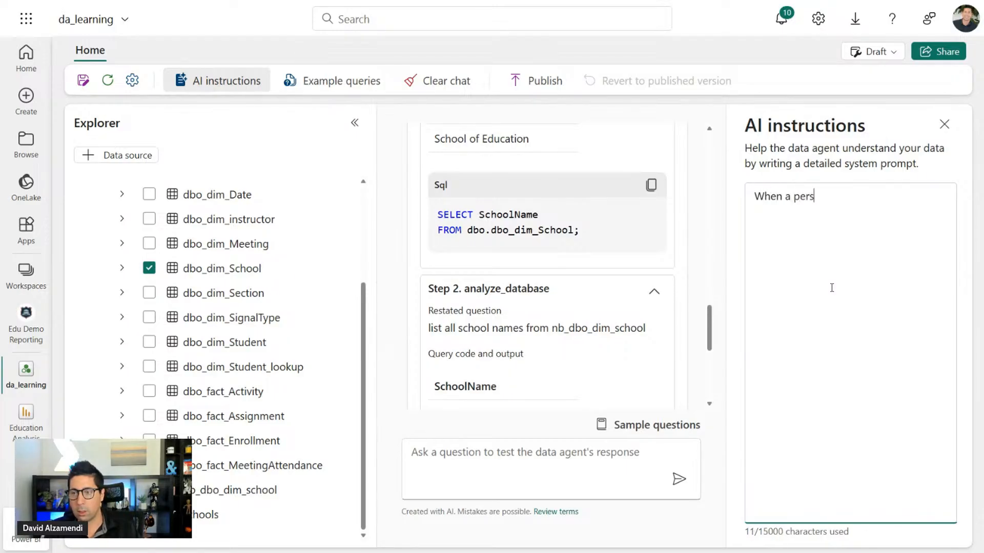
text(on asks about the)
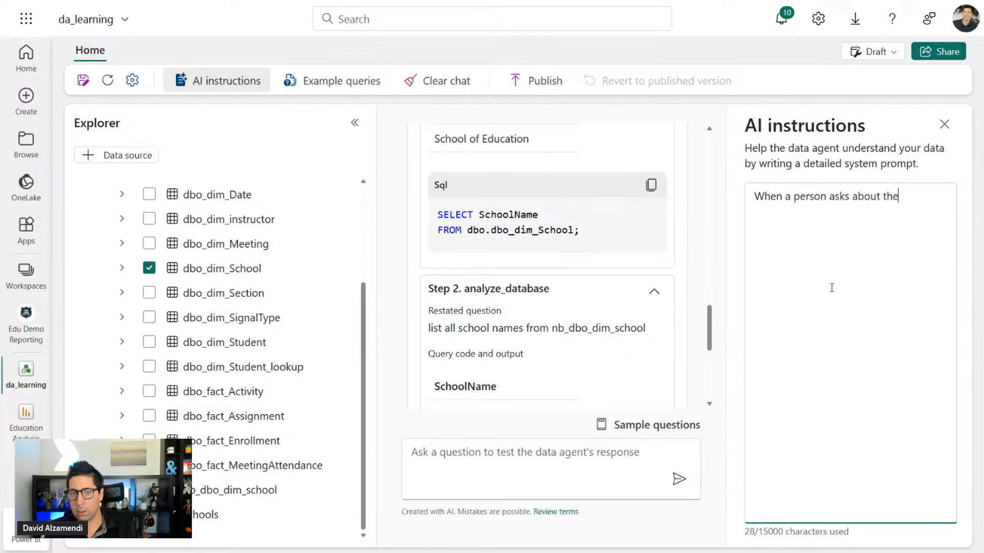
text( school names, )
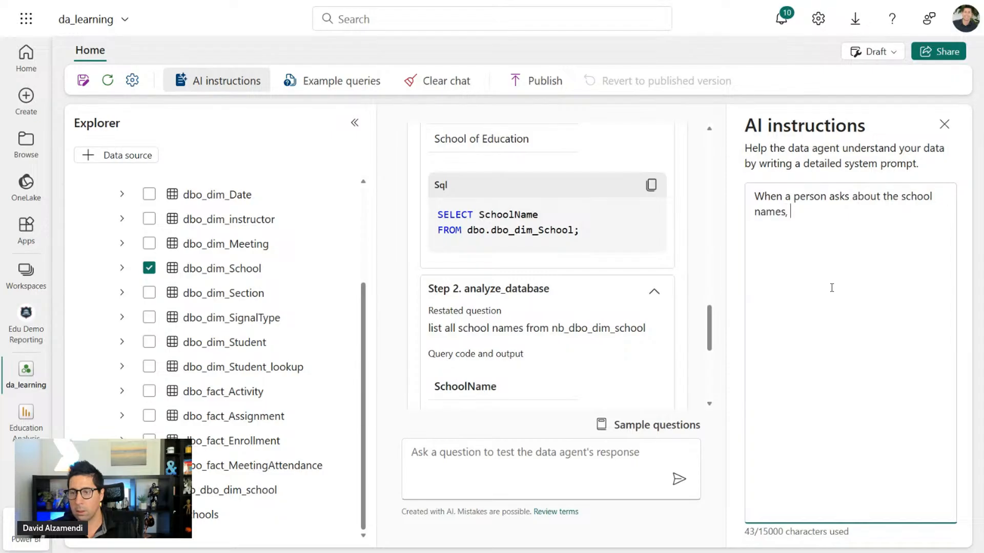
text(get the information)
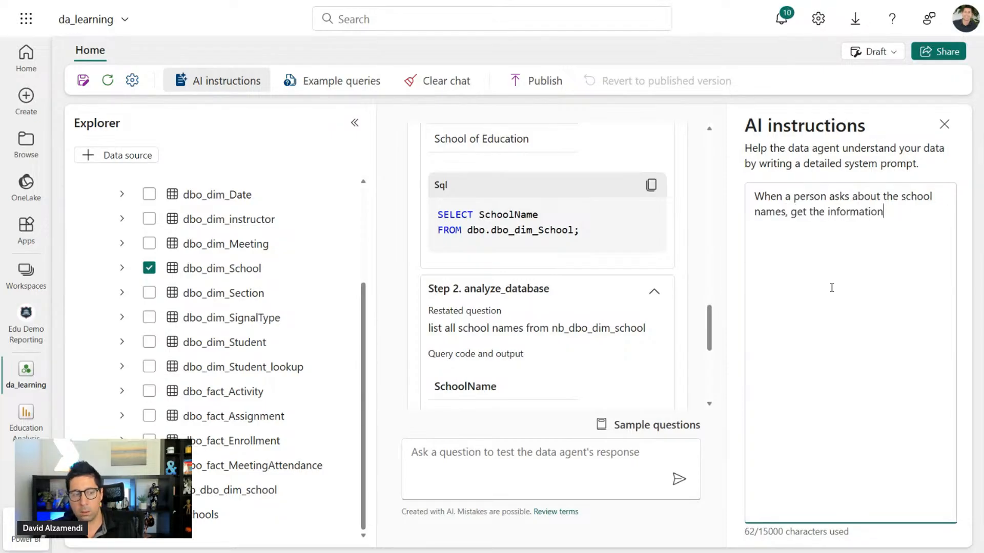
text( from nb_dbo_dim)
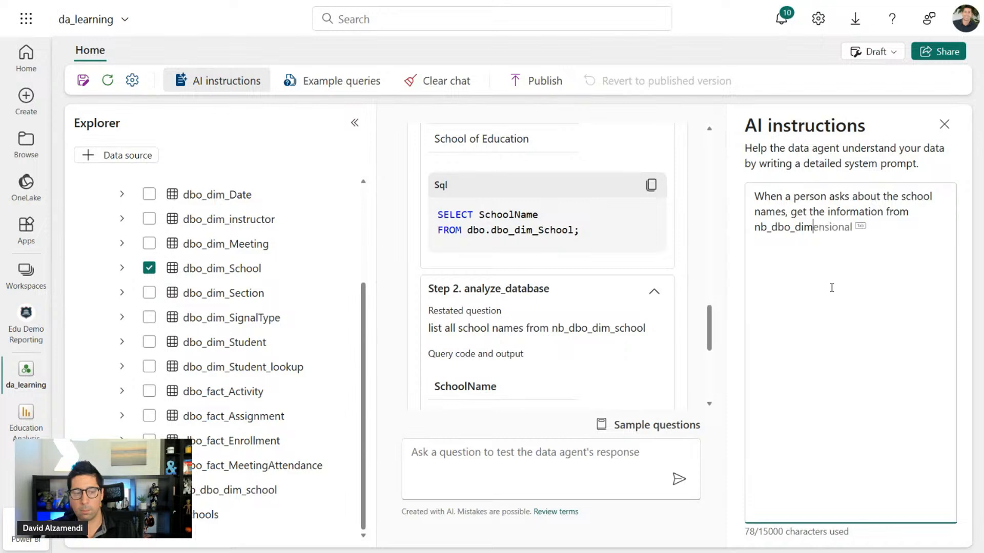
text(_school)
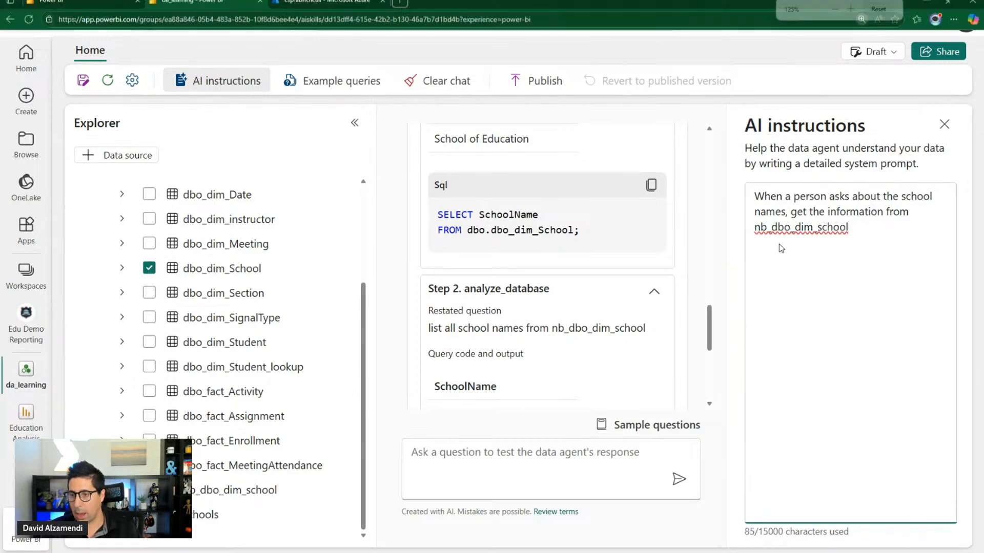
key(ctrl+minus)
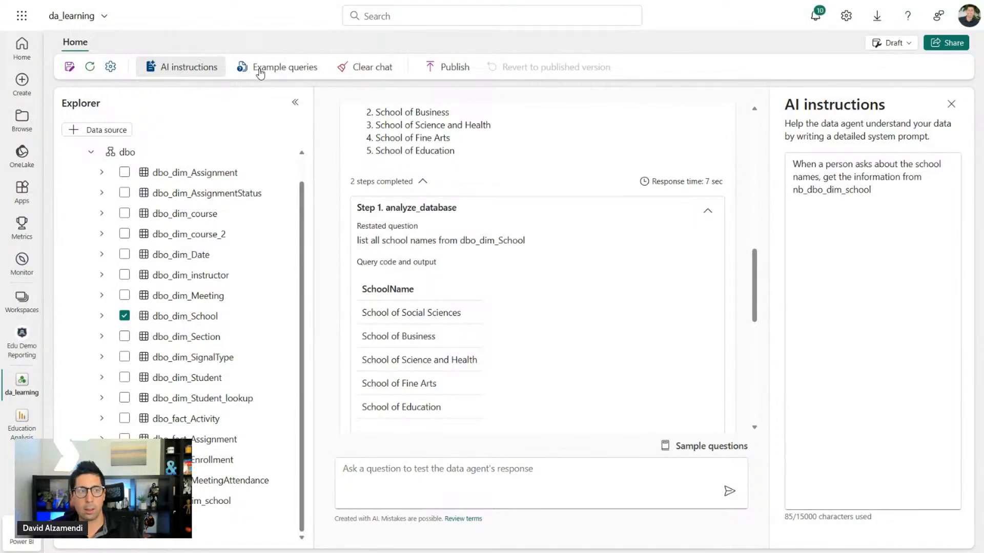
click(199, 68)
click(198, 69)
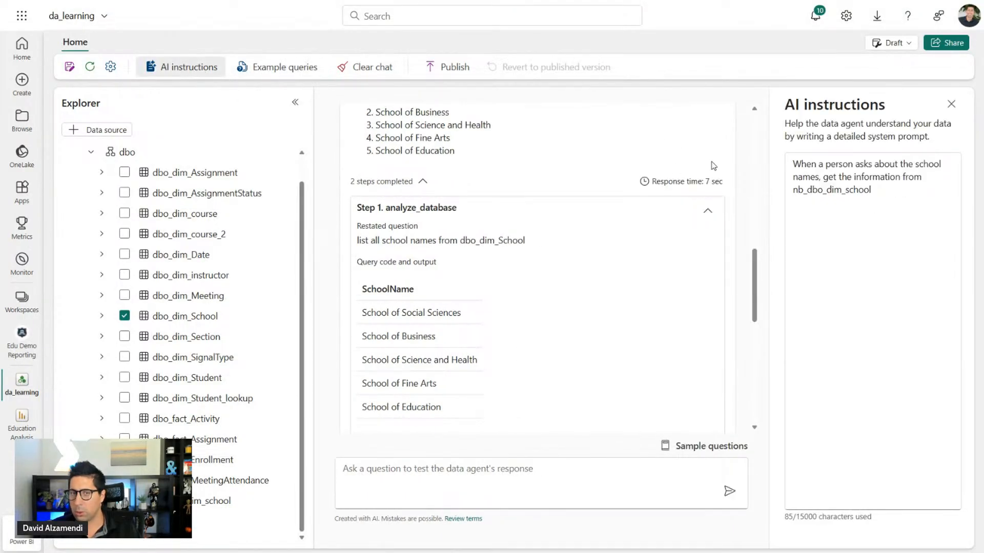
- Resubmit the earlier question "what are the names of the school" to test the new AI instruction
scroll(571, 179, up, 3)
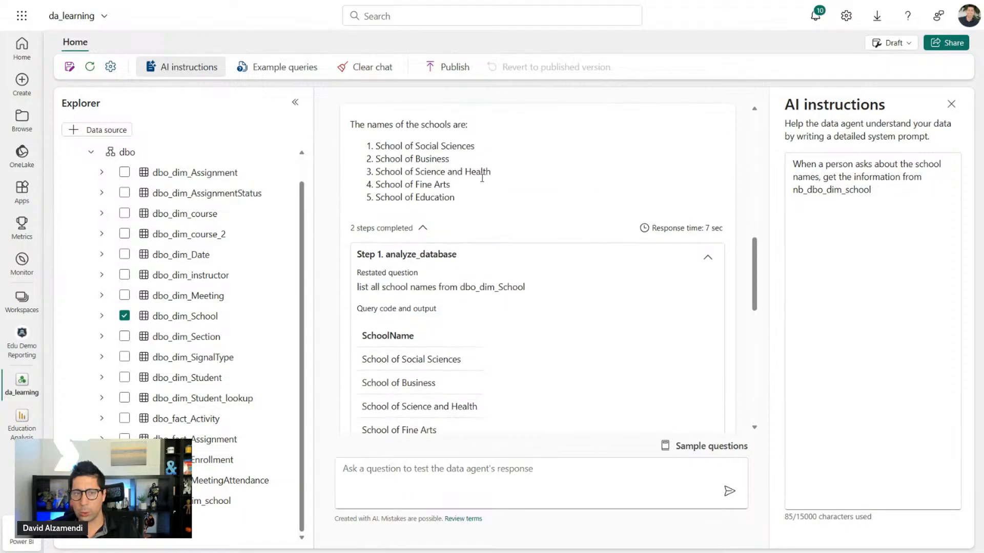
triple_click(636, 192)
key(ctrl+c)
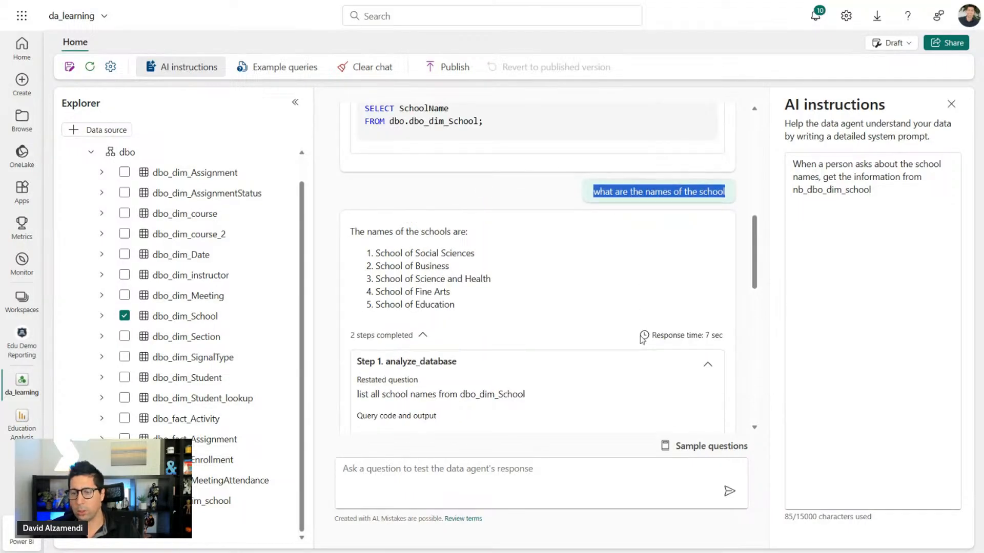
scroll(630, 307, down, 4)
click(641, 469)
key(ctrl+v)
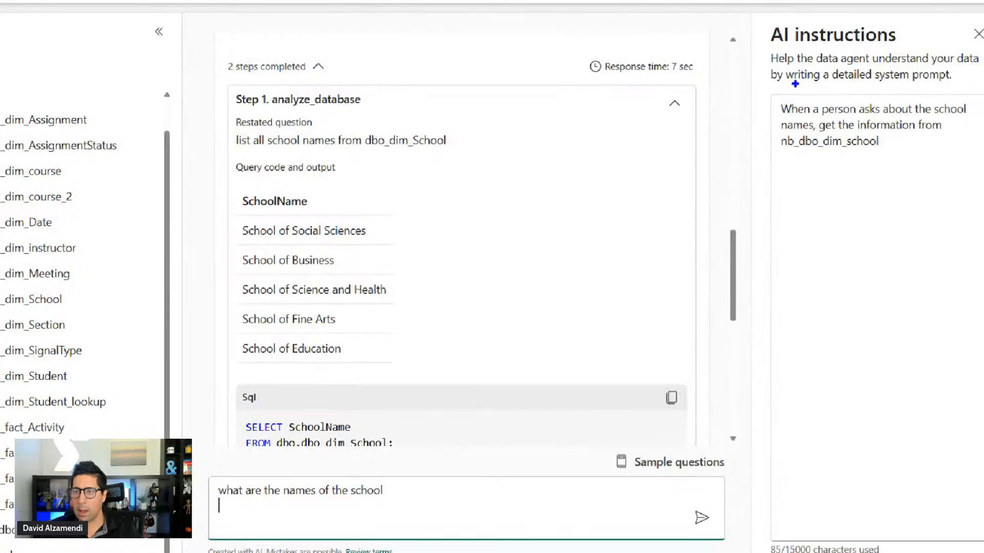
drag(196, 463, 401, 506)
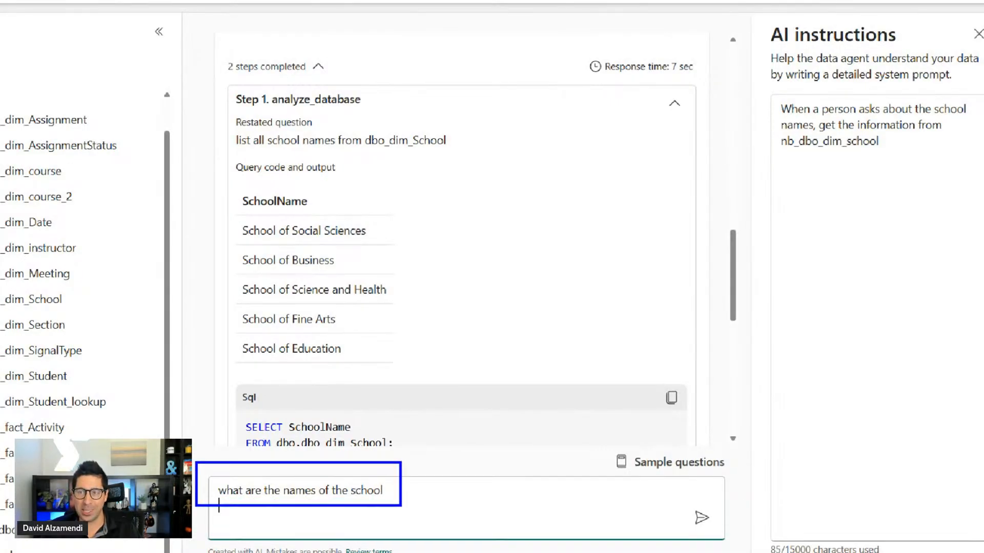
mouse_move(749, 17)
mouse_down()
mouse_move(875, 92)
mouse_move(942, 149)
mouse_move(981, 164)
mouse_up()
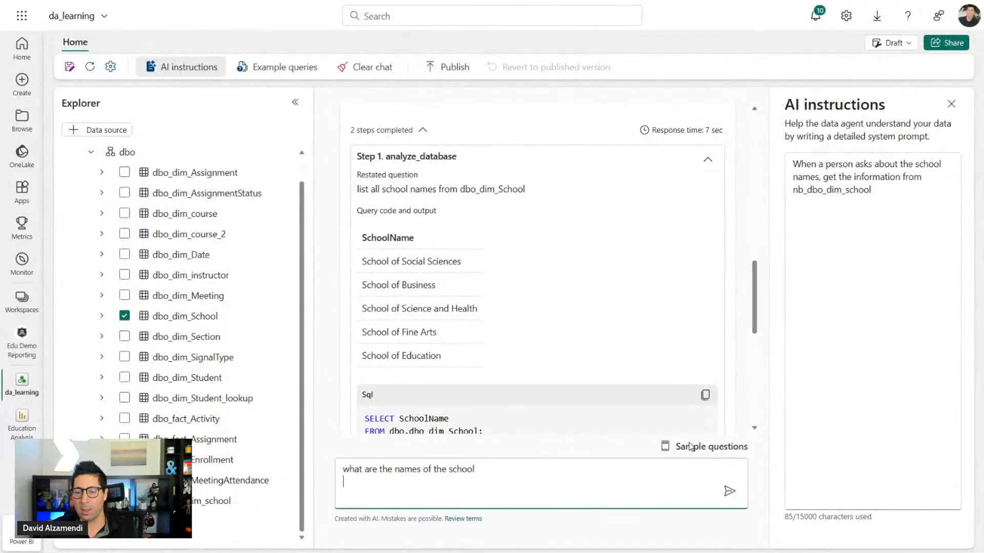
click(727, 492)
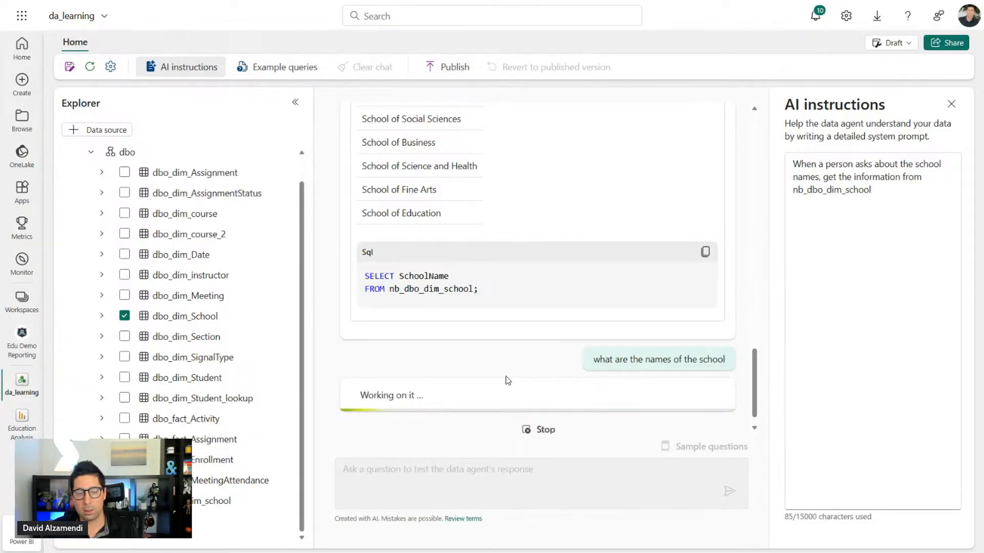
- Expand the latest answer's completed step and examine which tables its generated SQL query reads from
click(890, 193)
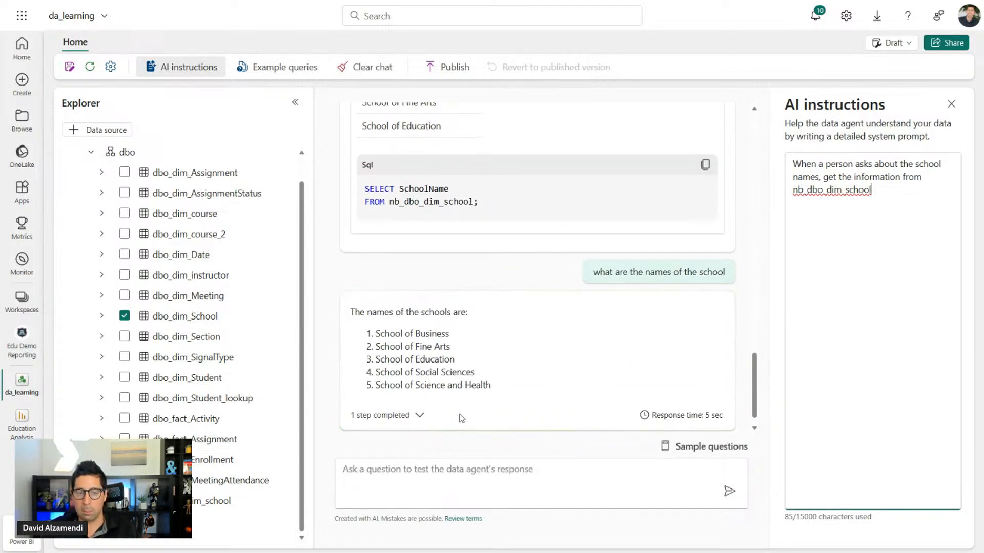
click(416, 415)
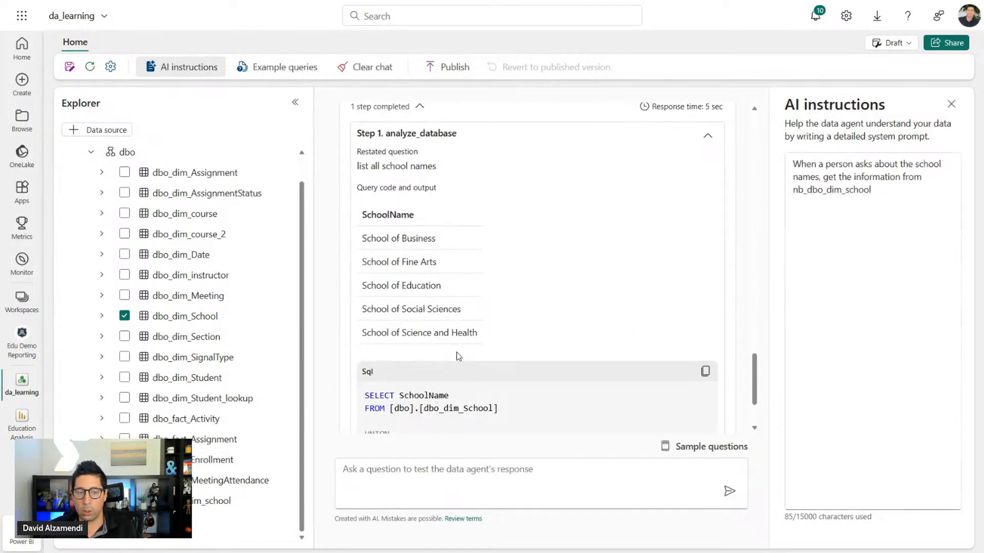
scroll(461, 350, down, 2)
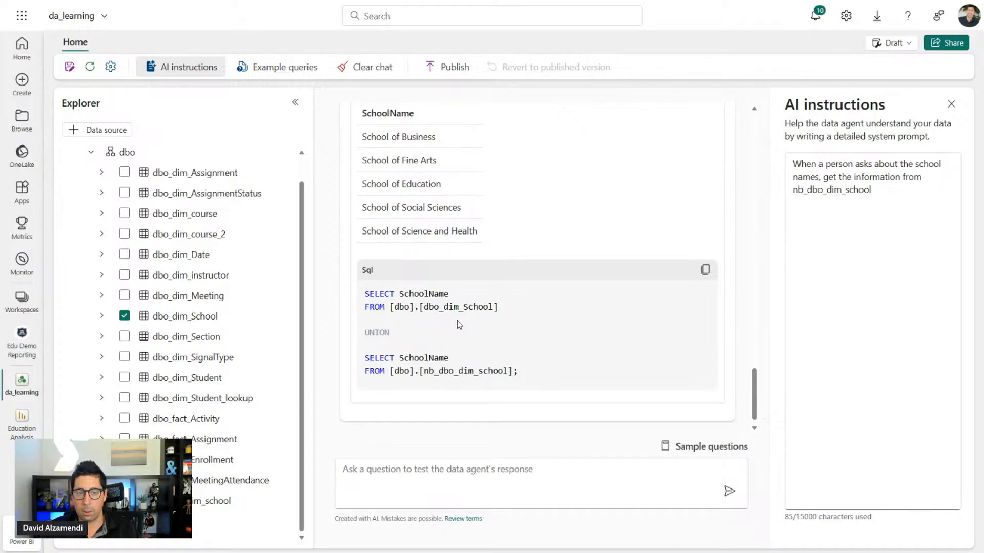
scroll(457, 315, up, 3)
scroll(456, 315, down, 3)
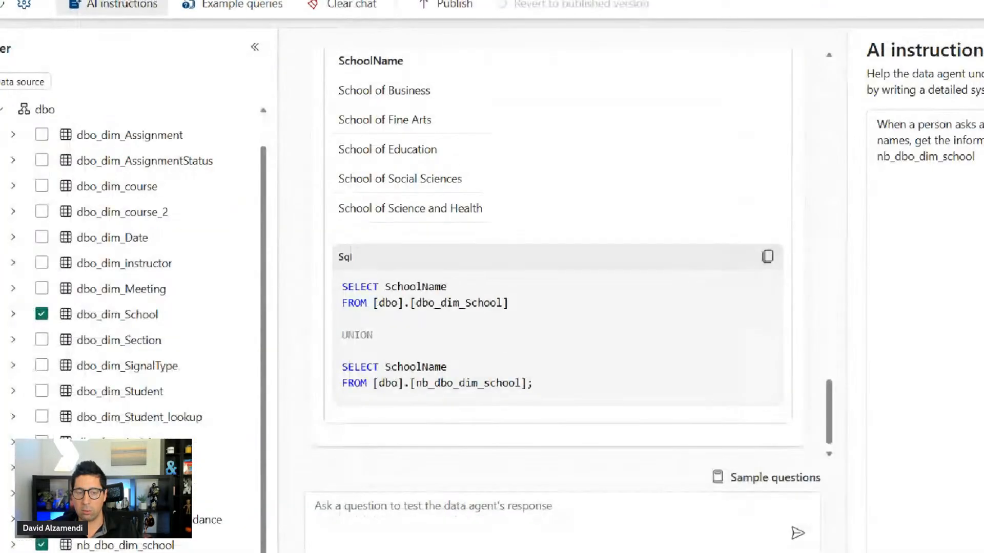
mouse_move(259, 258)
mouse_down()
mouse_move(485, 360)
mouse_move(527, 403)
mouse_up()
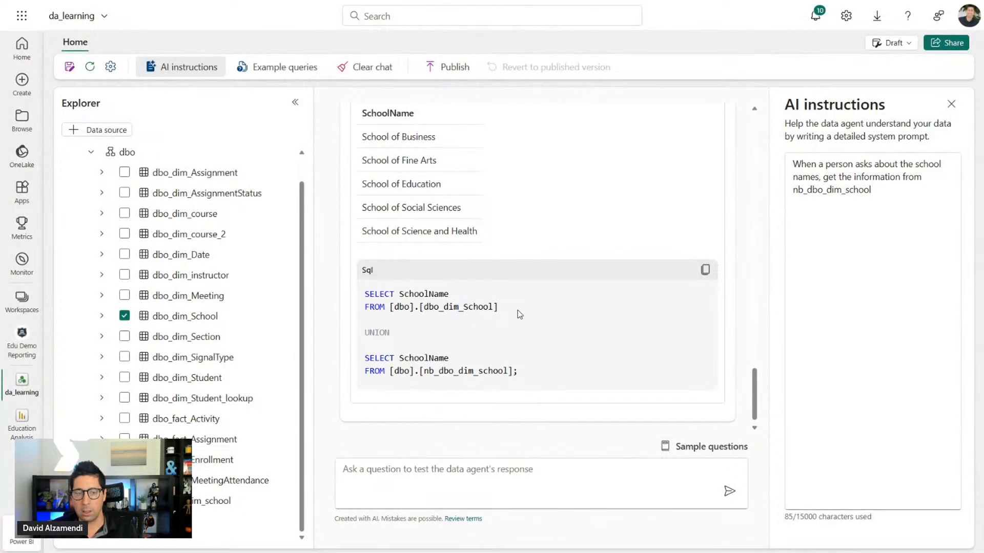
- Replace nb_dbo_dim_school in the AI instruction with "the table [dbo].[dbo_dim_School]", copying the table name from the generated SQL
drag(520, 315, 387, 307)
key(ctrl+c)
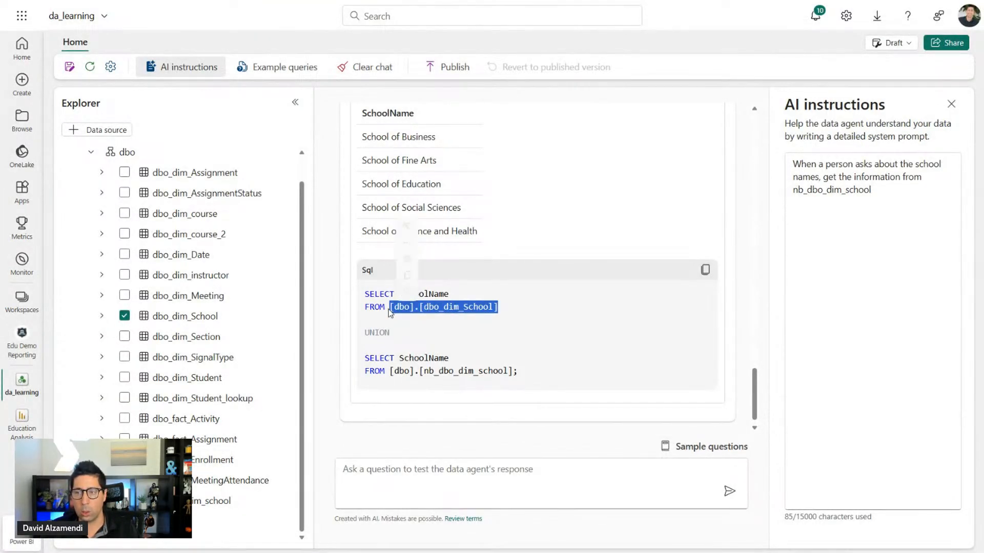
double_click(836, 190)
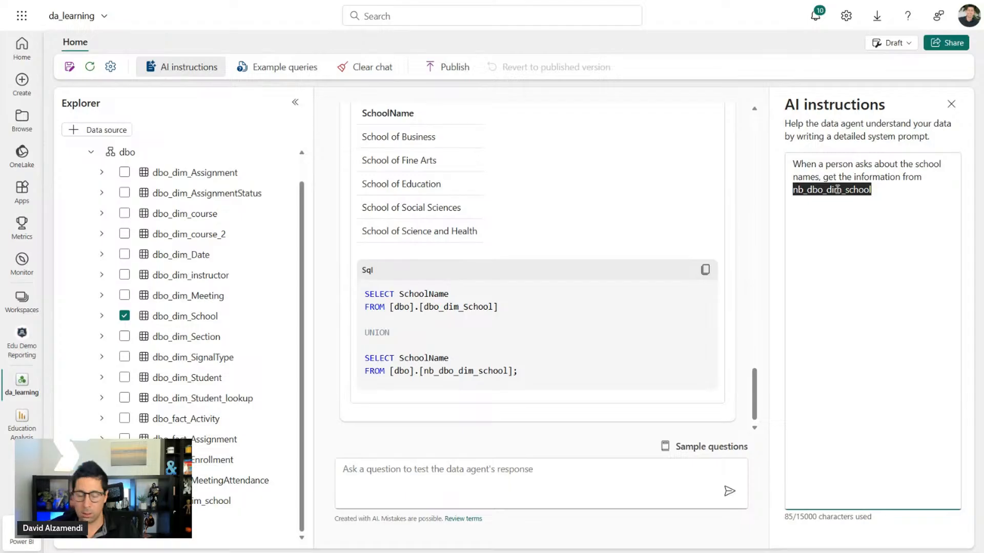
text(the table)
key(ctrl+v)
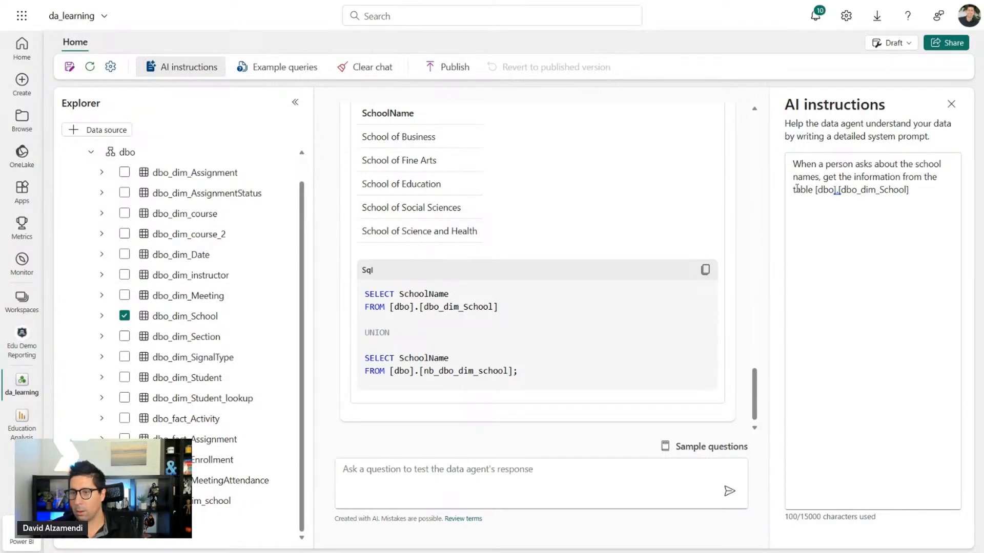
- Insert "only" before "from the table" in the AI instruction, and resubmit the question "what are the names of the school" to test it
click(911, 177)
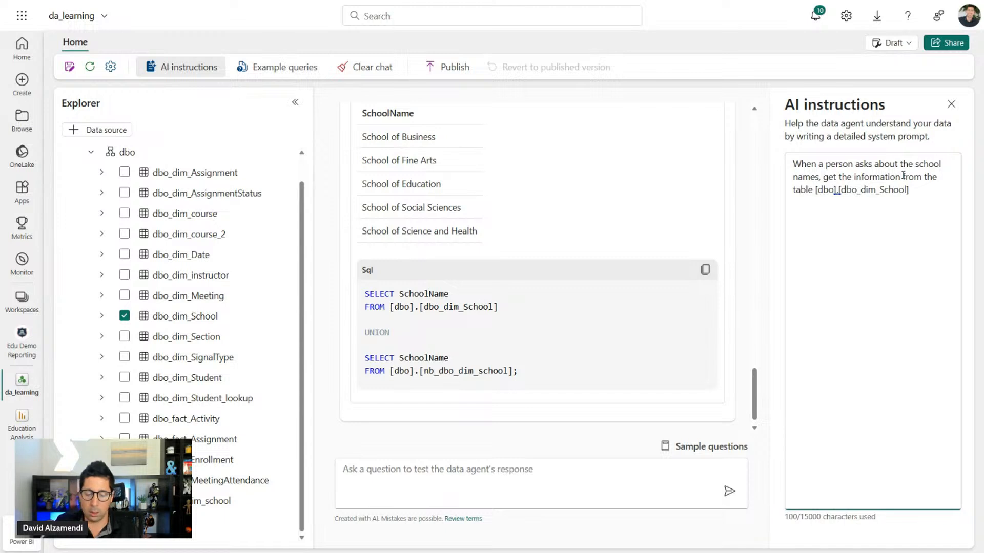
text(only)
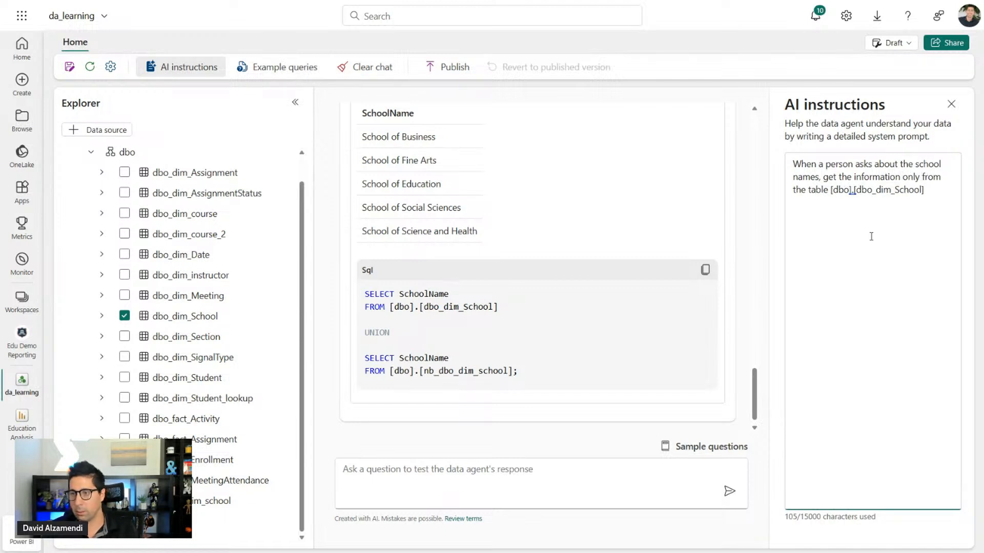
scroll(533, 216, up, 6)
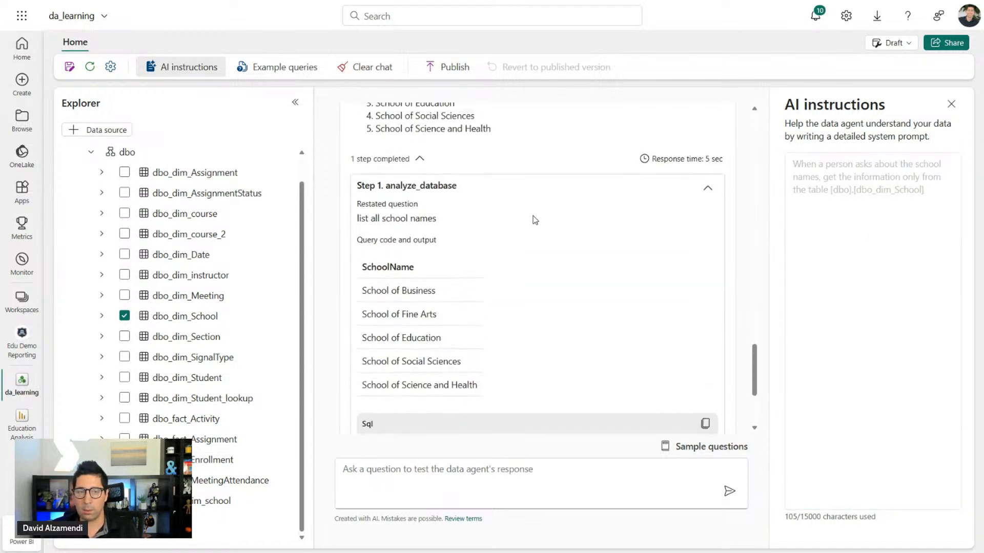
triple_click(617, 215)
key(ctrl+c)
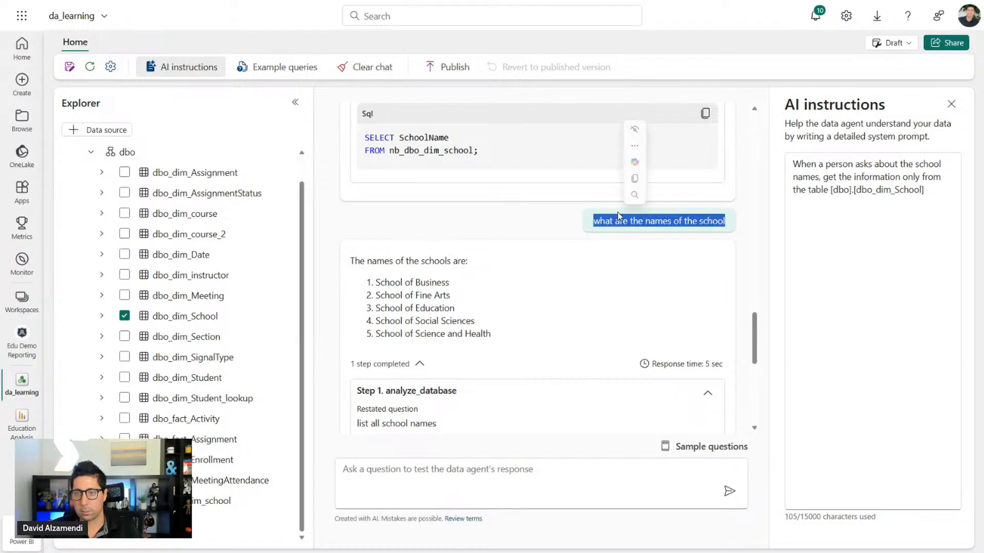
scroll(617, 318, down, 6)
click(600, 470)
key(ctrl+v)
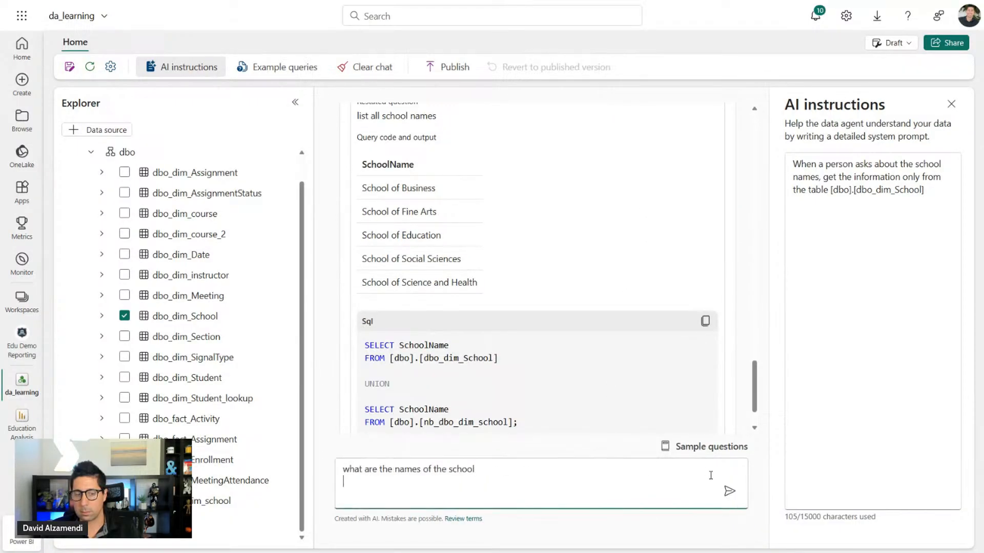
click(729, 491)
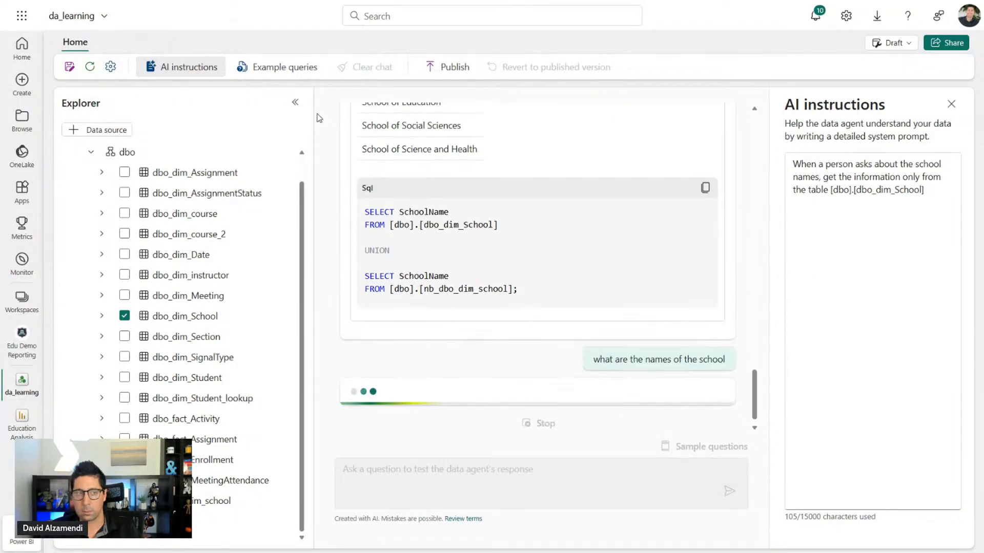
click(194, 69)
click(194, 70)
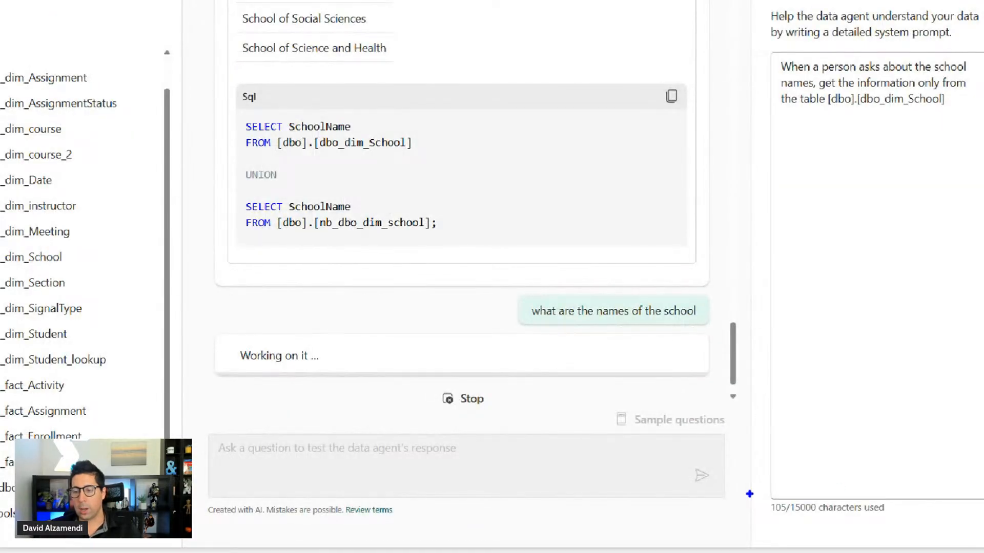
drag(749, 494, 901, 519)
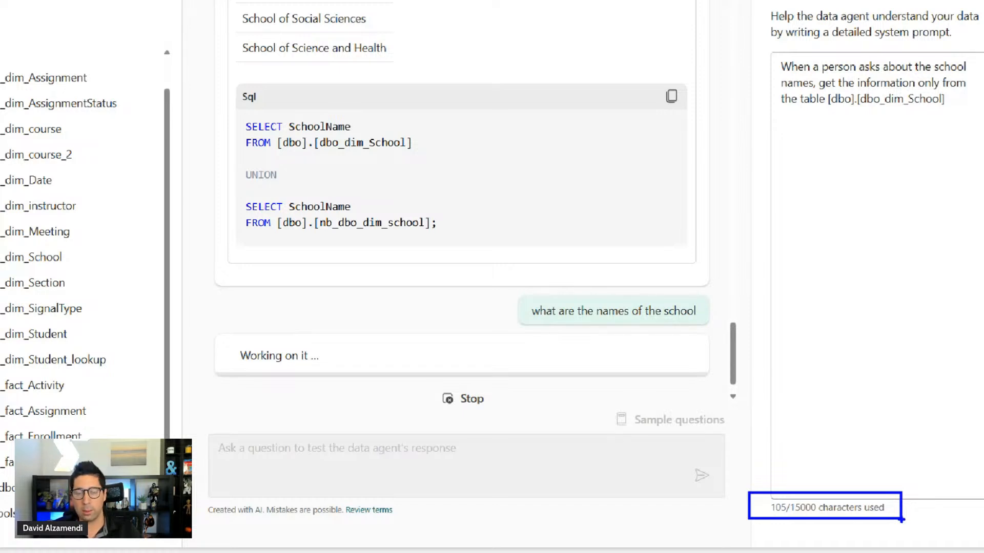
key(Escape)
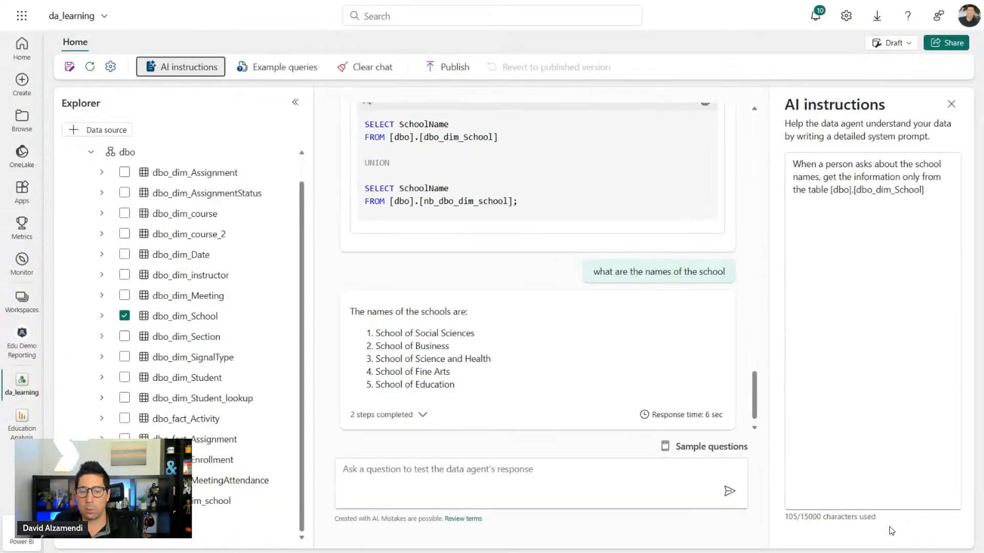
- Expand the latest answer's completed steps and examine which table the generated SQL query reads from against the AI instruction
scroll(717, 402, down, 1)
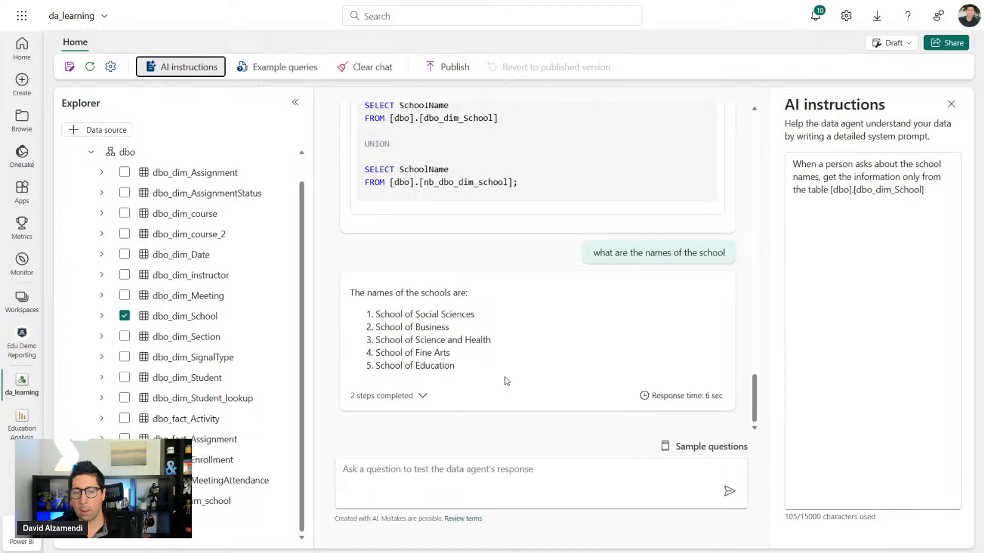
click(423, 396)
scroll(494, 287, down, 5)
scroll(503, 269, down, 2)
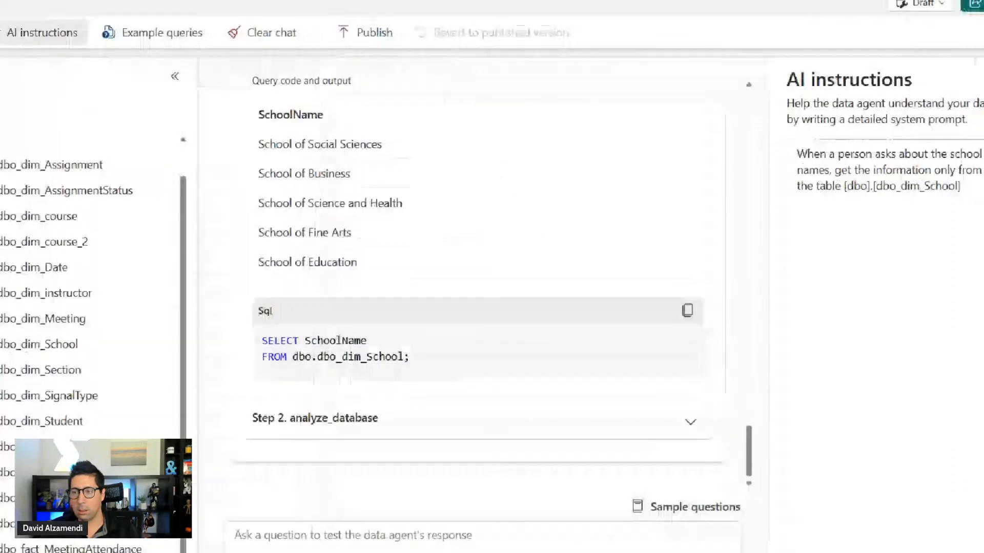
drag(770, 136, 954, 198)
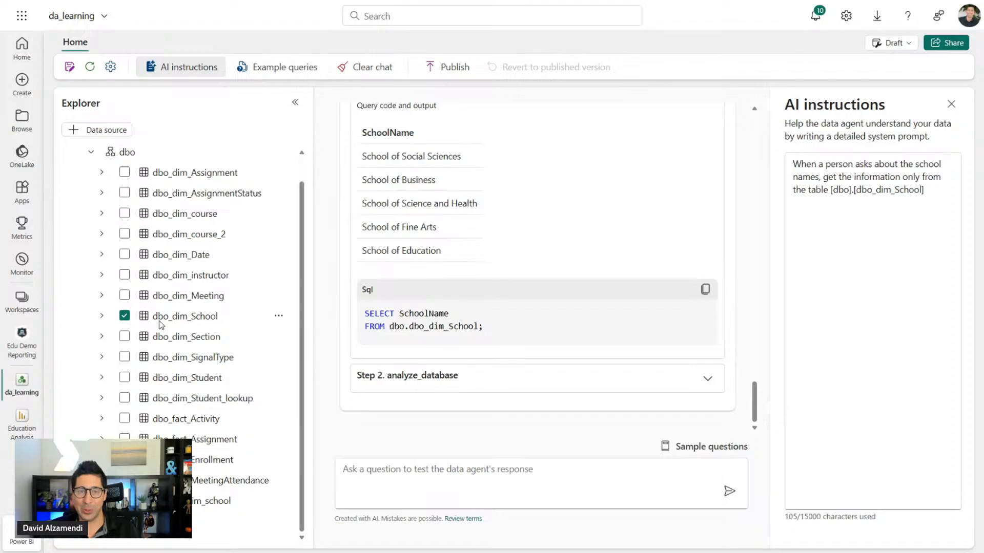
- Add an example SQL query entry for LH_Edu_Demo with the question "what are the names of the school" and open its SQL query for editing
click(279, 67)
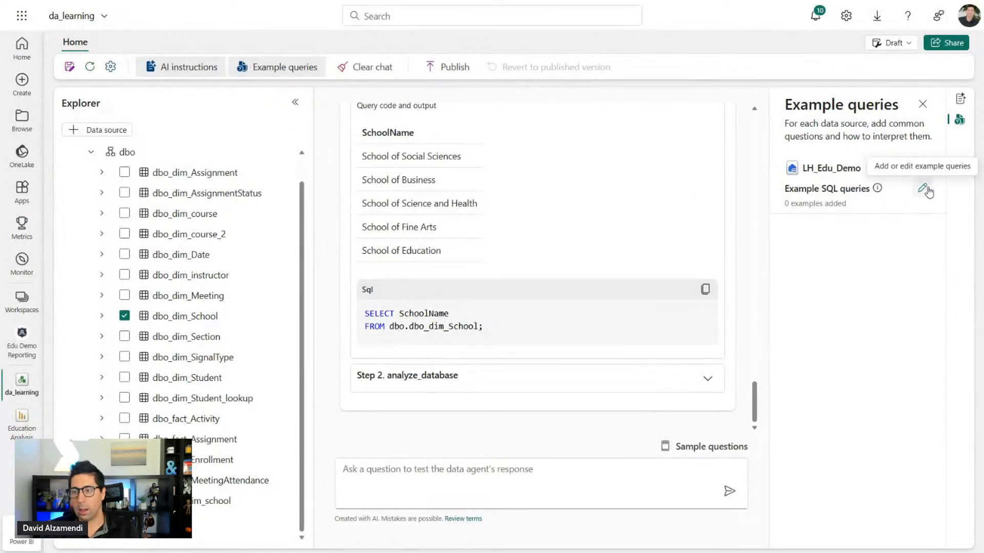
click(923, 188)
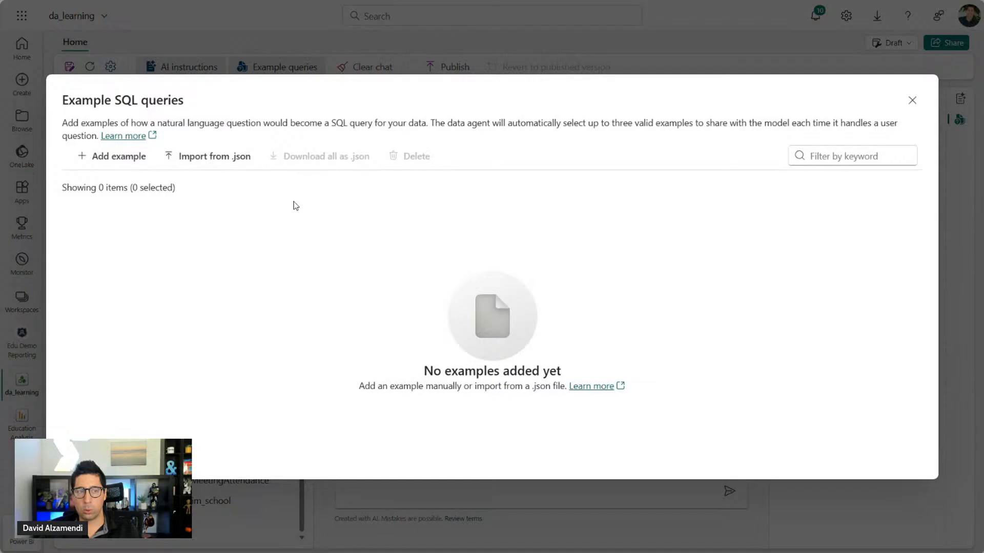
click(134, 158)
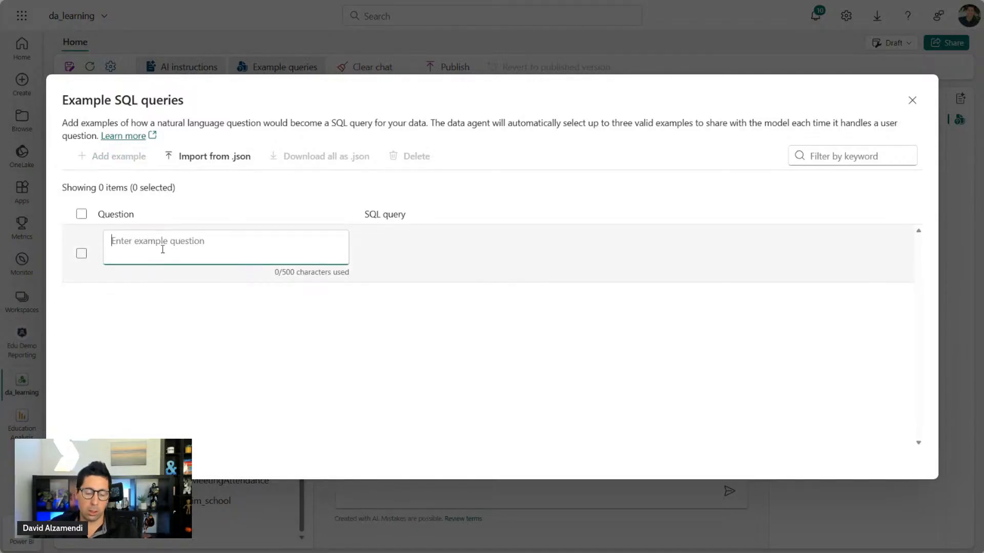
key(ctrl+v)
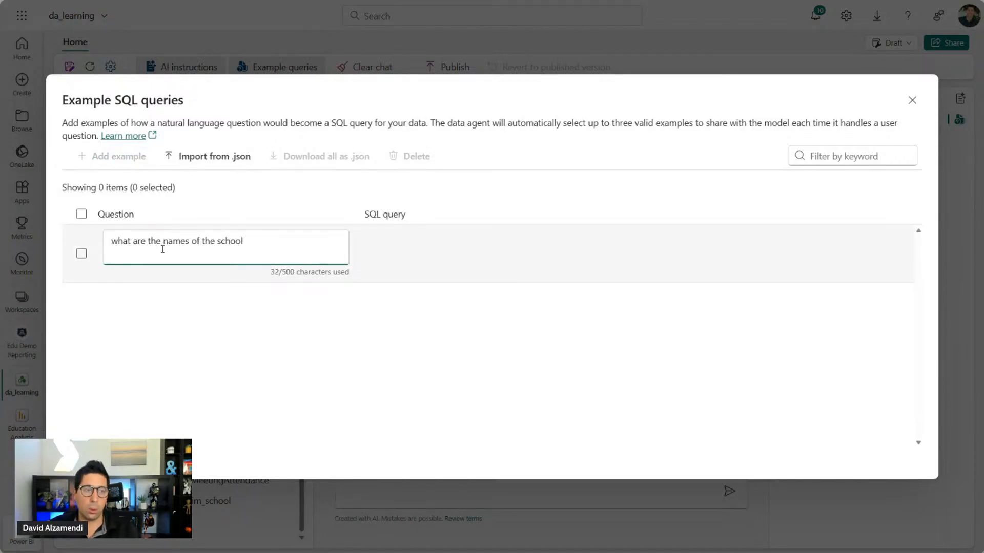
click(384, 253)
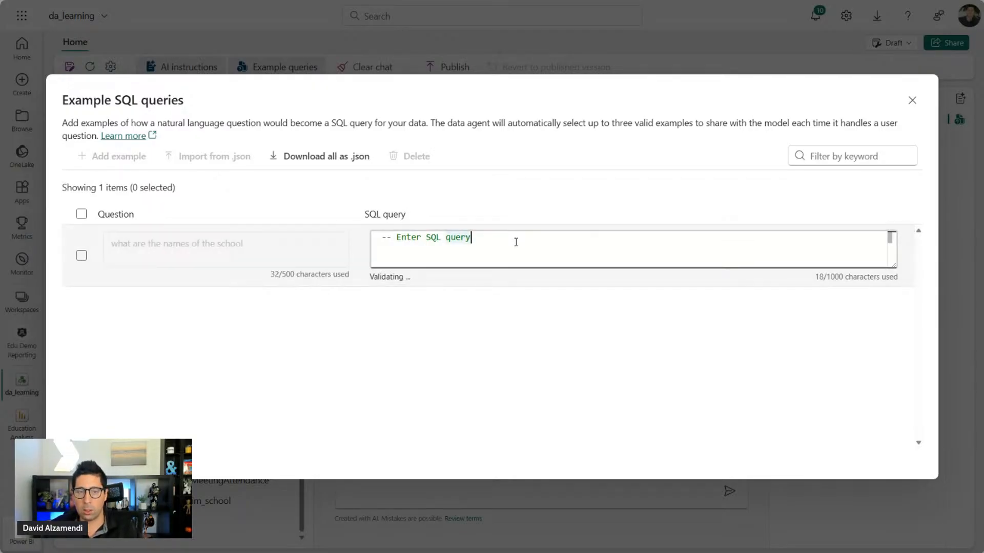
key(ctrl+a)
text(selecttt)
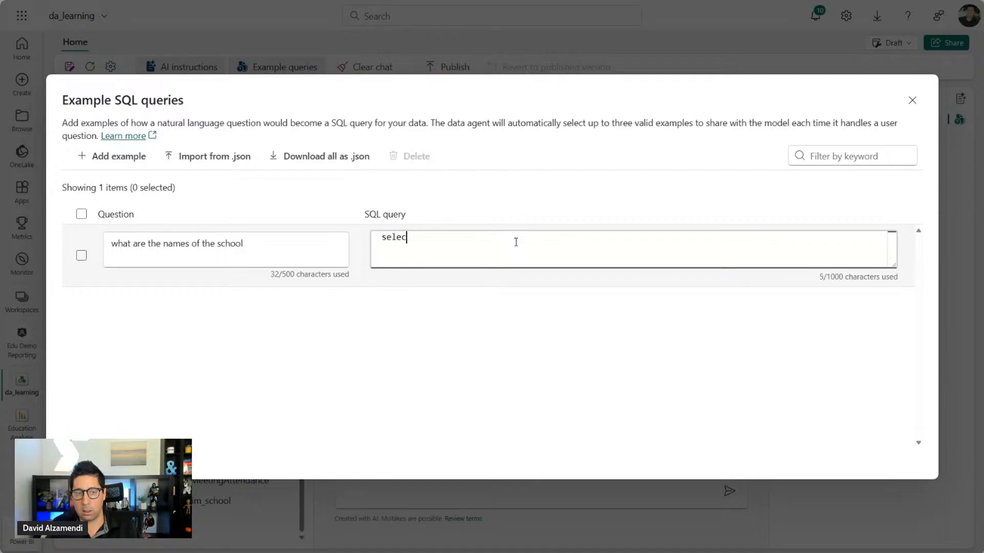
key(BackSpace)
key(BackSpace)
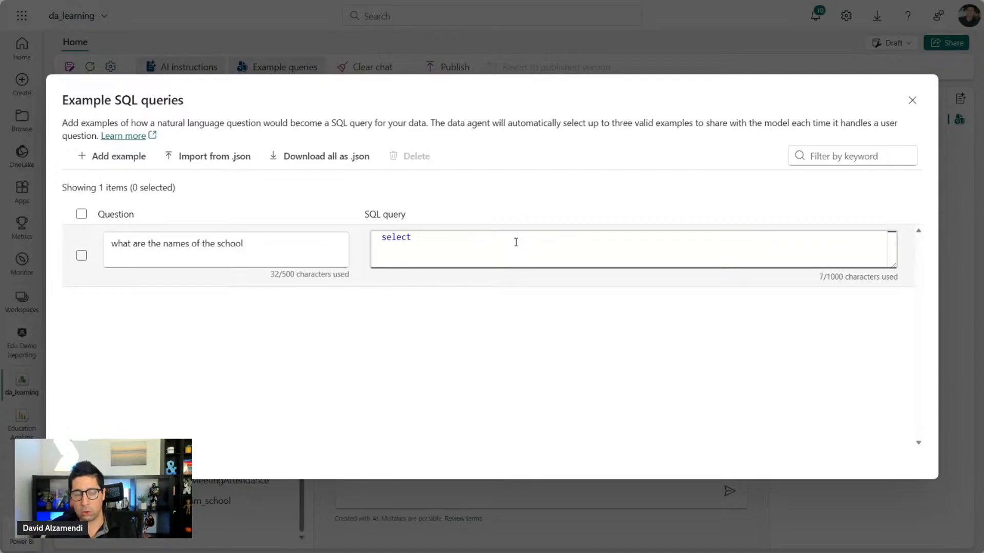
text(top 5)
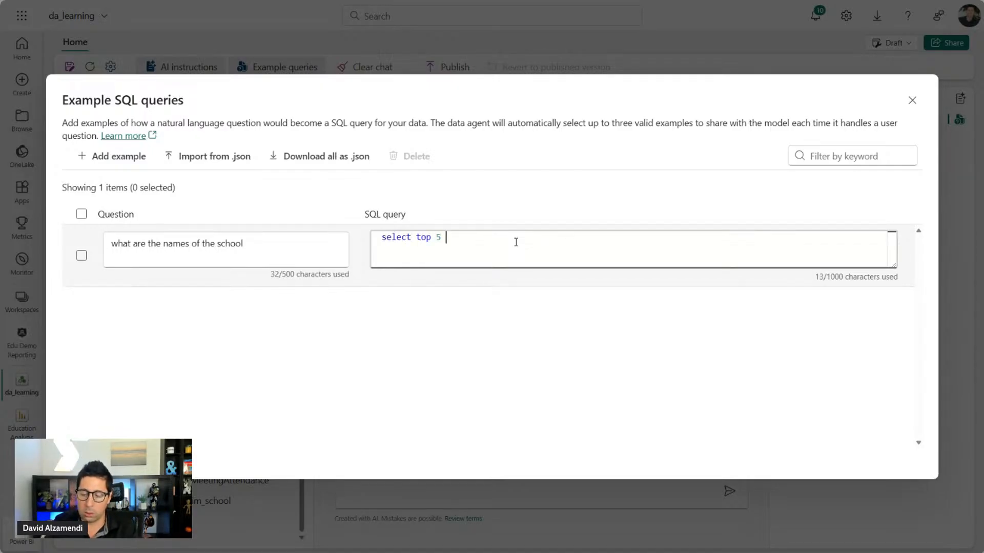
text( * from )
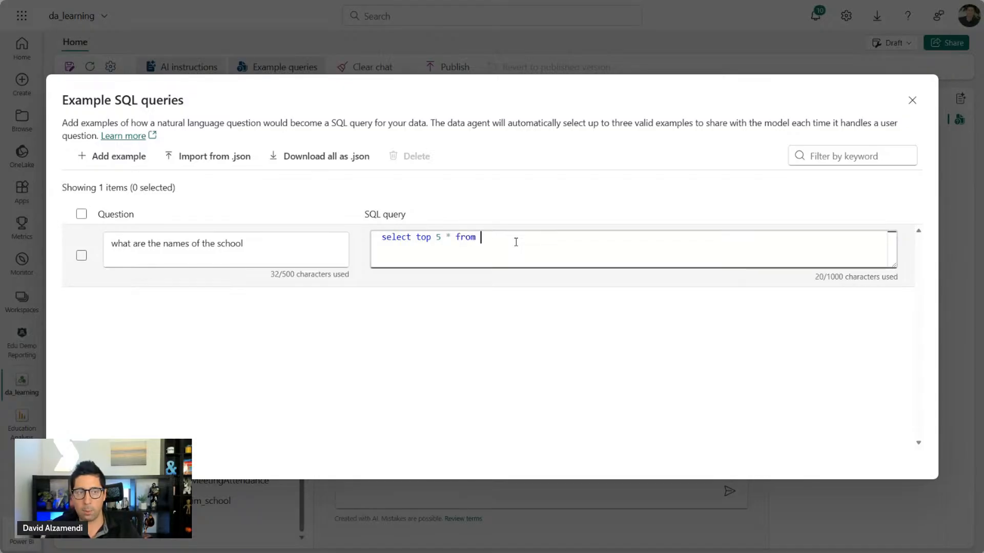
text(dbo.sch)
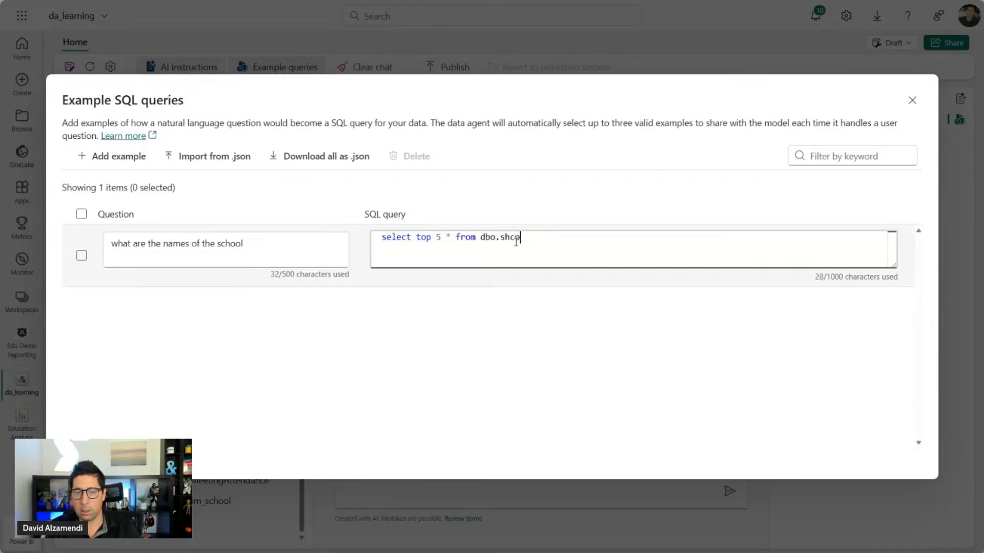
key(BackSpace)
key(BackSpace)
key(BackSpace)
key(BackSpace)
key(BackSpace)
key(BackSpace)
key(BackSpace)
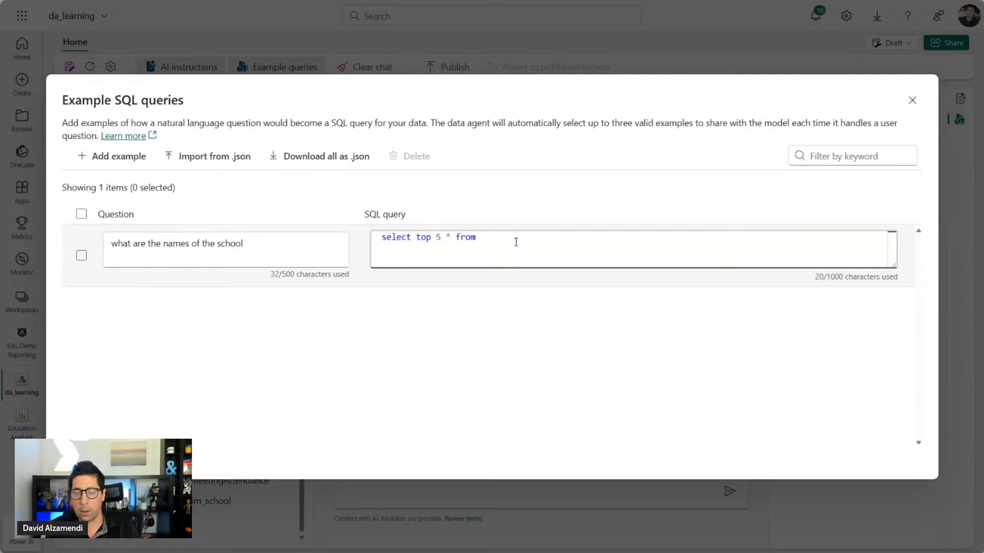
text(dbo)
text(dm)
key(BackSpace)
key(BackSpace)
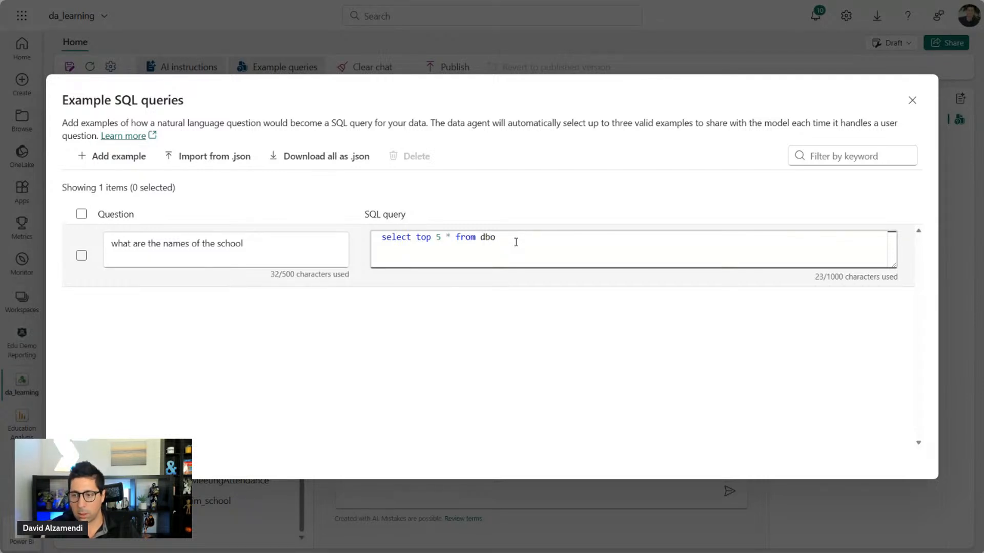
key(BackSpace)
key(BackSpace)
key(BackSpace)
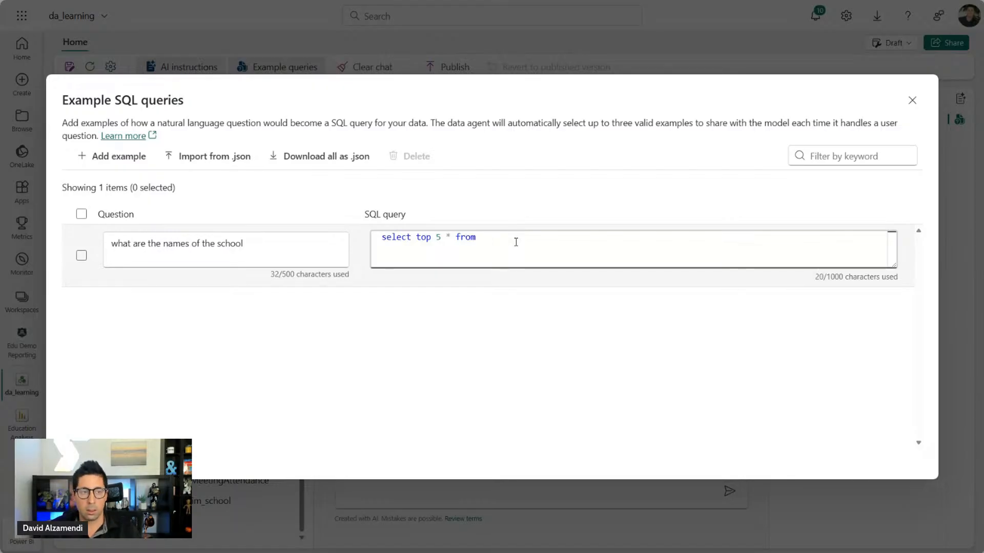
key(ctrl+minus)
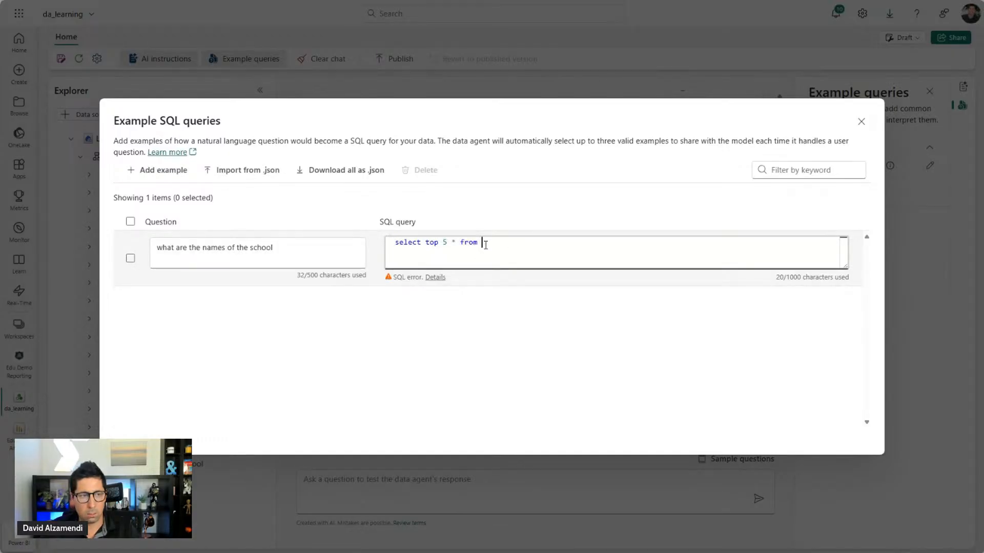
click(436, 277)
click(475, 250)
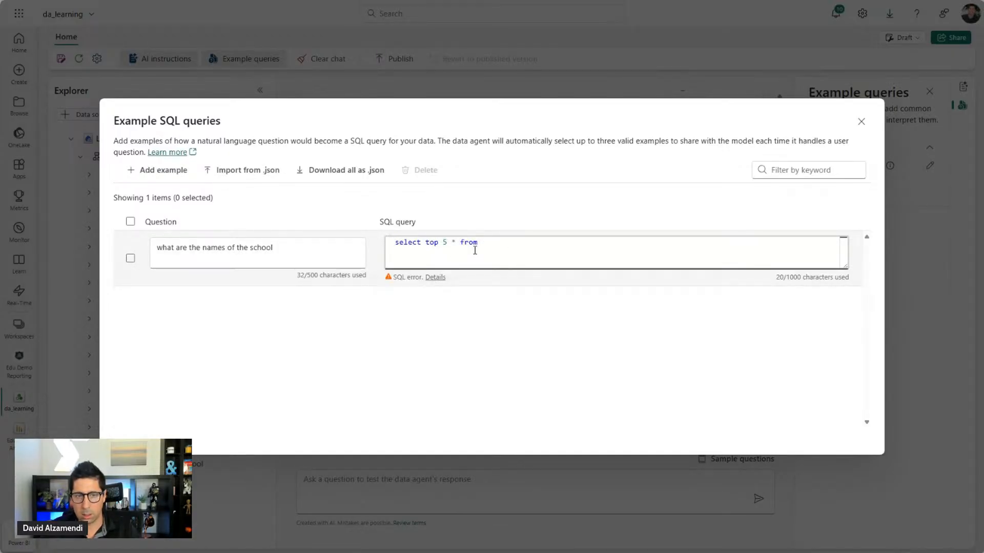
- Copy the example's question, close the Example SQL queries editor, and paste the question into the chat's question box
triple_click(285, 259)
key(ctrl+c)
click(861, 122)
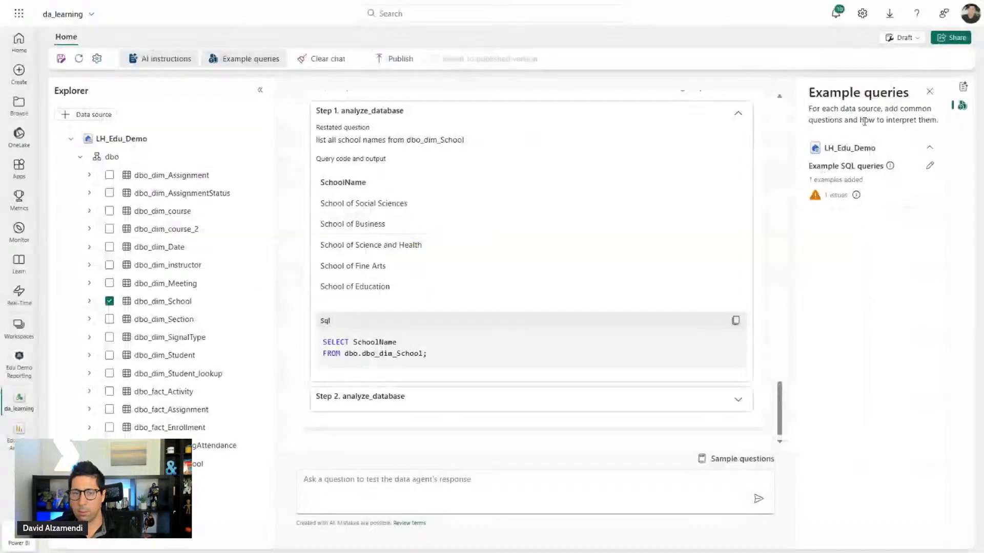
click(428, 480)
key(ctrl+v)
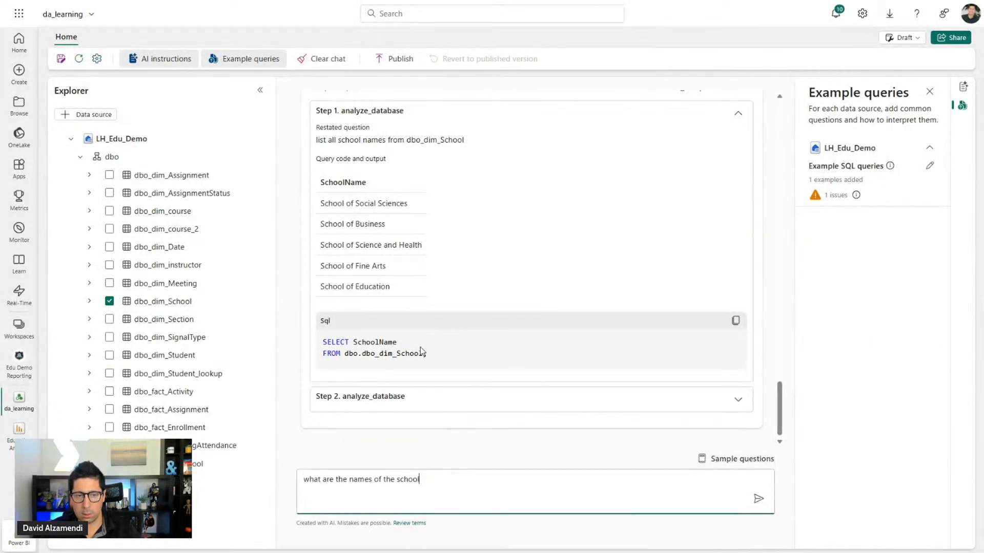
- Copy the generated SQL from the latest answer's Step 1 and paste it below the question text in the chat box
drag(427, 353, 346, 354)
click(478, 480)
click(735, 320)
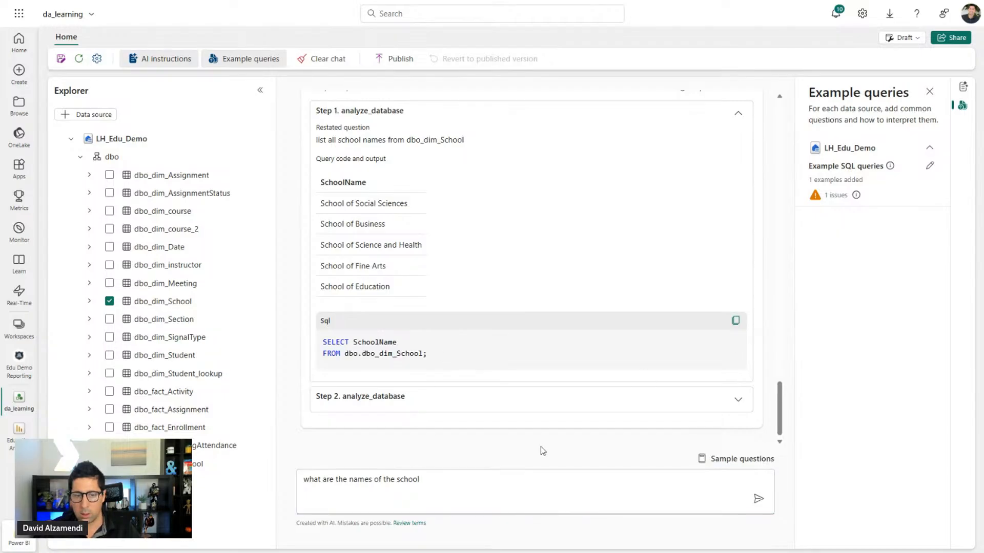
click(509, 485)
key(ctrl+v)
key(ctrl+a)
drag(465, 471, 428, 460)
key(BackSpace)
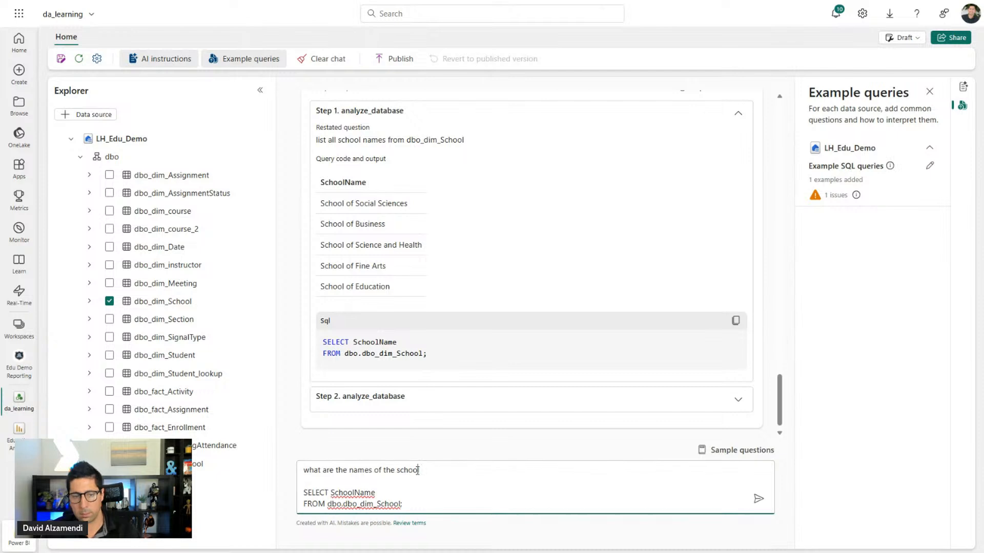
- Reopen the LH_Edu_Demo example queries and replace the example's SQL with only "SELECT SchoolName FROM dbo.dbo_dim_School;", copied from the chat box
key(ctrl+a)
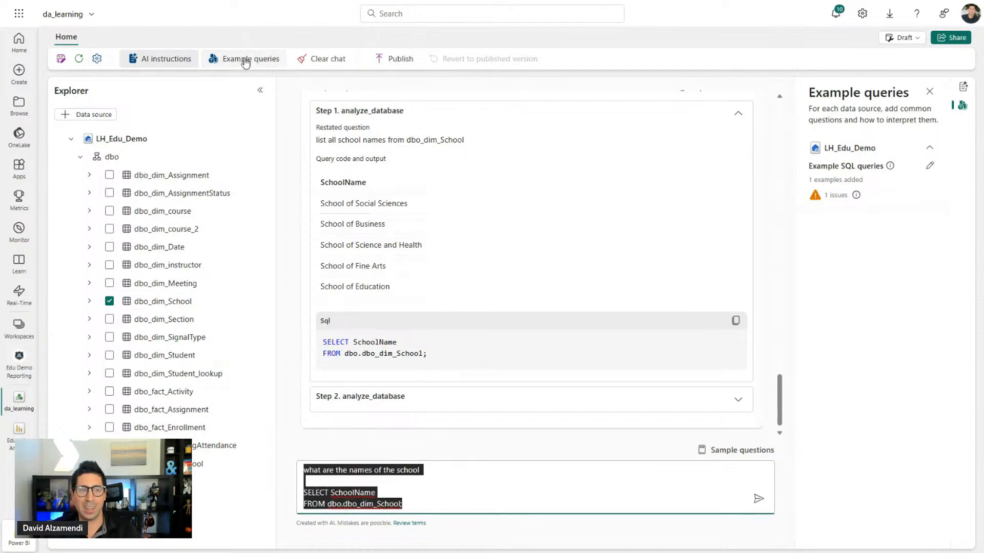
click(928, 167)
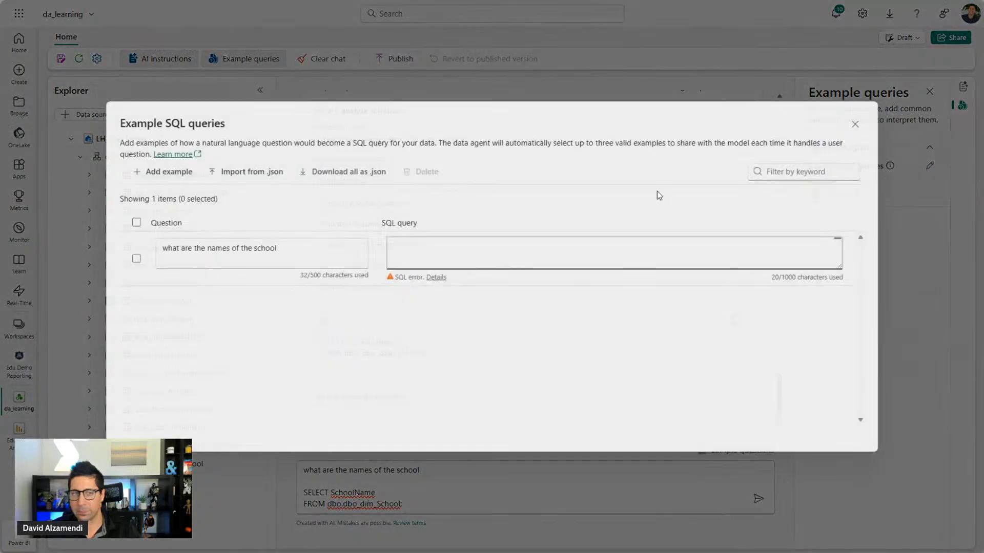
key(ctrl+a)
key(ctrl+v)
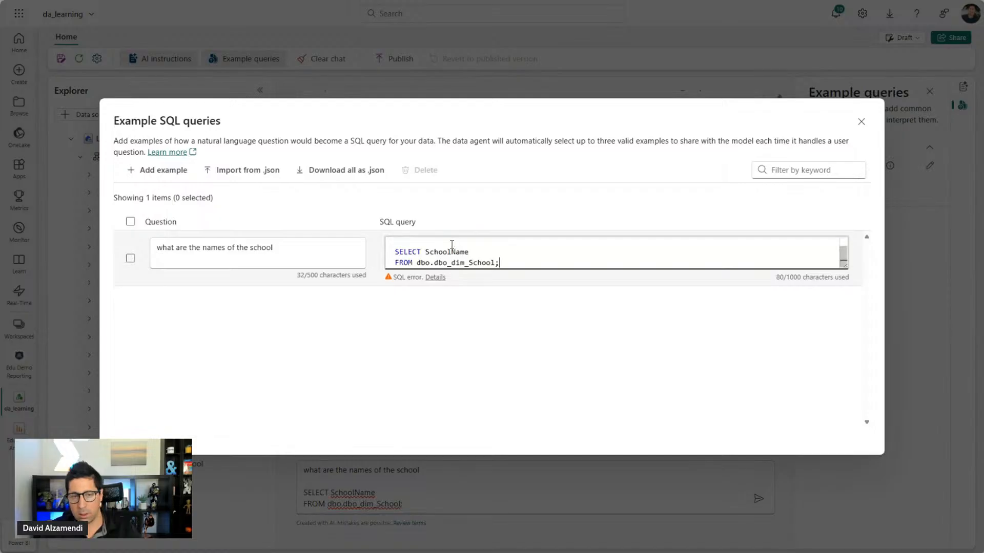
drag(445, 244, 385, 219)
key(BackSpace)
key(Delete)
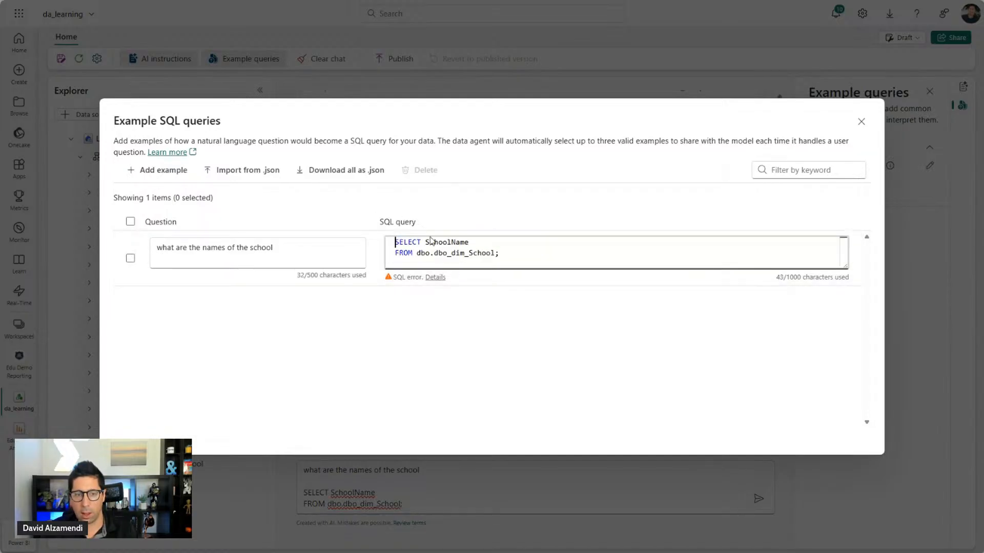
- Change the school-names example's SQL query to "SELECT top 3 * FROM dbo.dbo_dim_School;" and close the Example SQL queries editor
double_click(433, 242)
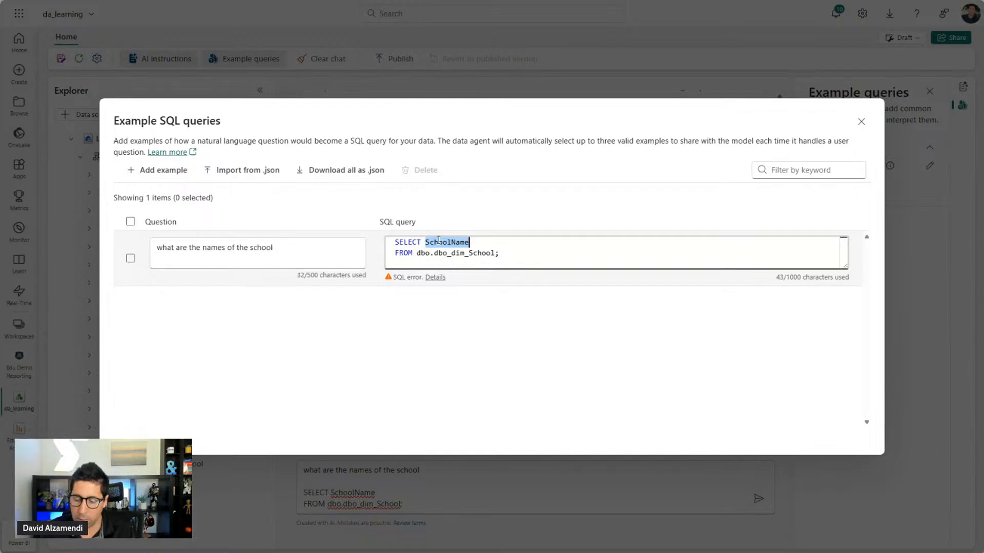
text(*)
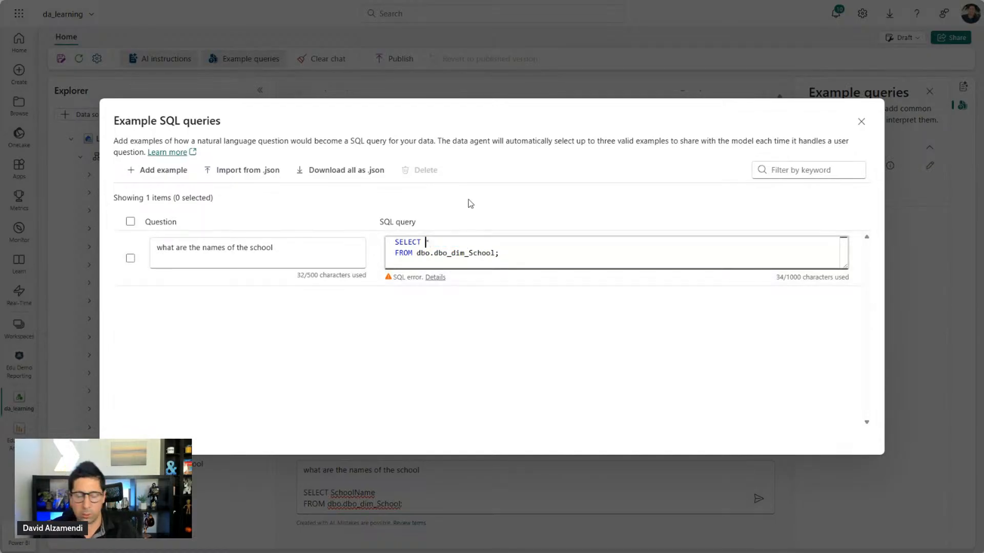
text(top 3)
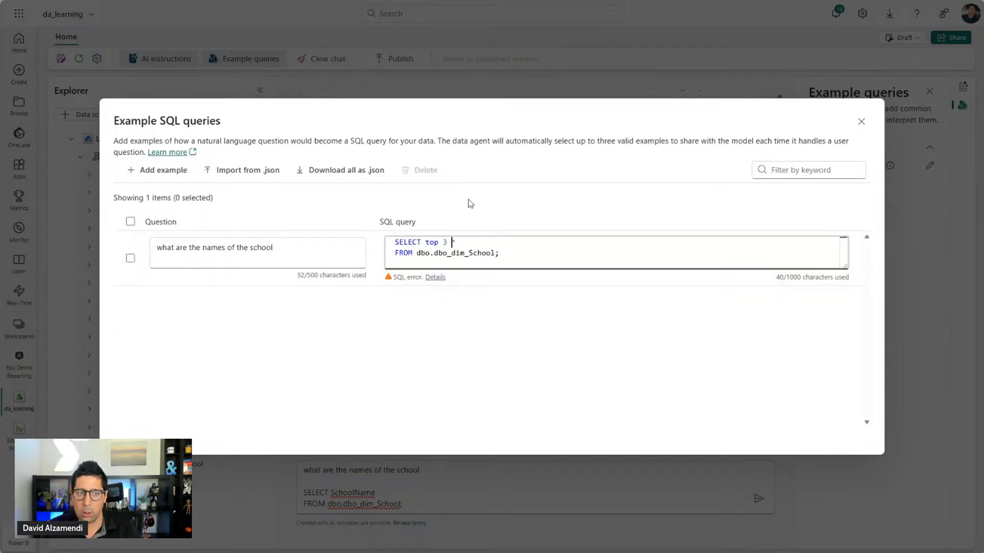
click(485, 255)
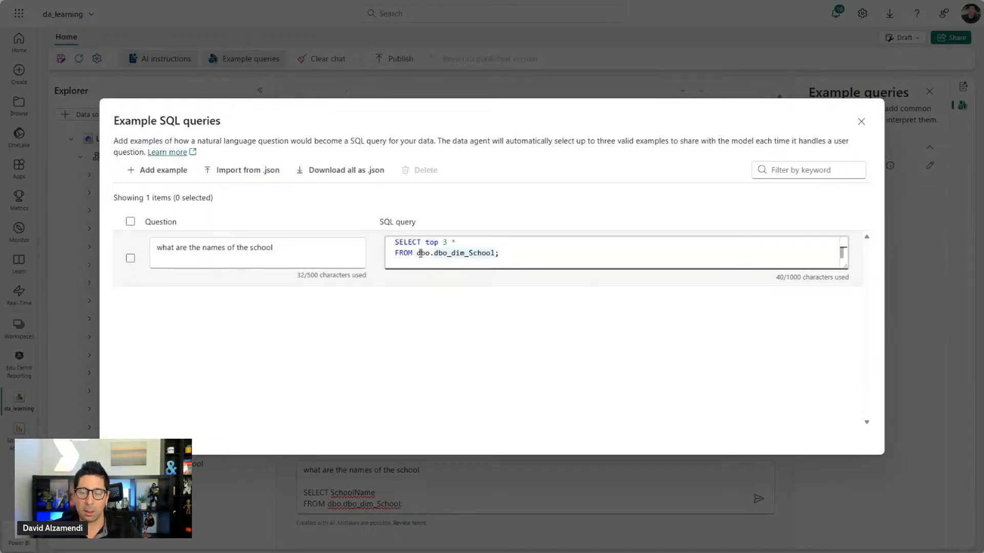
triple_click(301, 253)
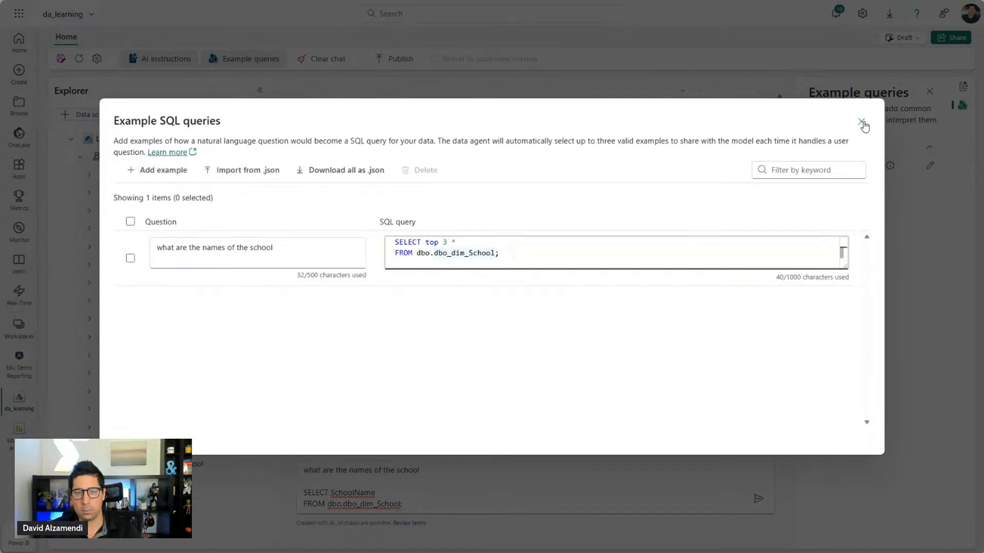
click(861, 123)
- Remove the pasted SQL from the chat box, ask "what are the names of the school", and expand the answer's completed step to inspect its SQL
click(548, 480)
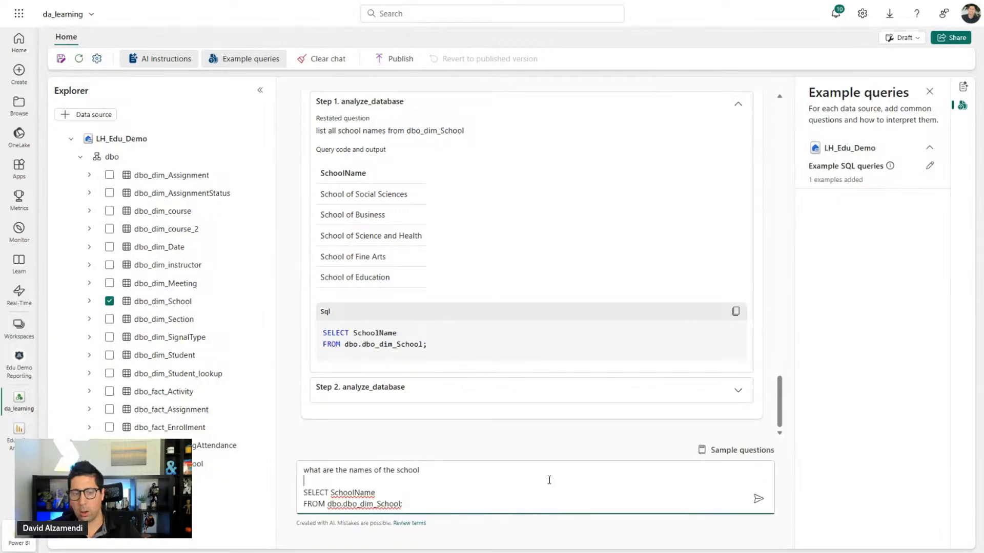
key(ctrl+z)
key(ctrl+z)
click(759, 499)
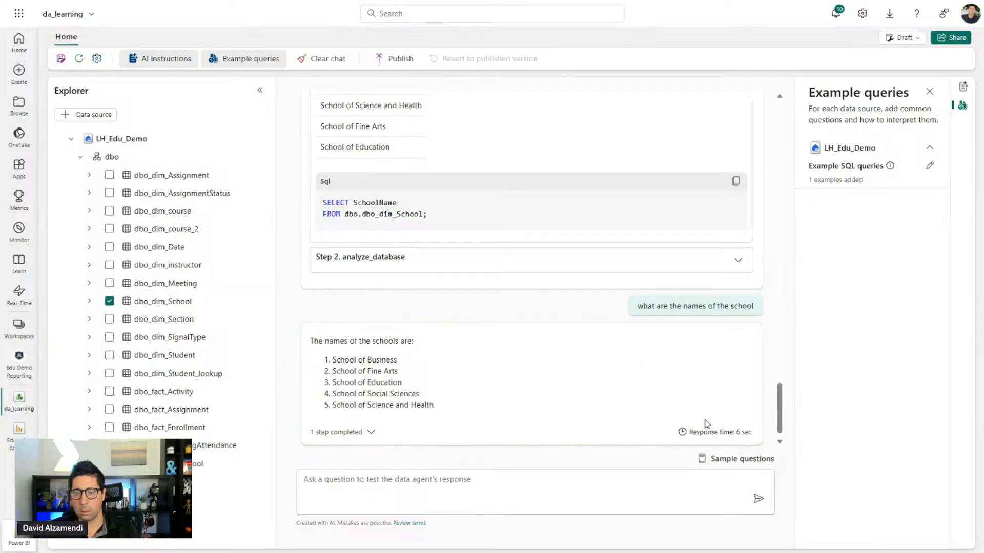
click(340, 433)
scroll(455, 335, down, 6)
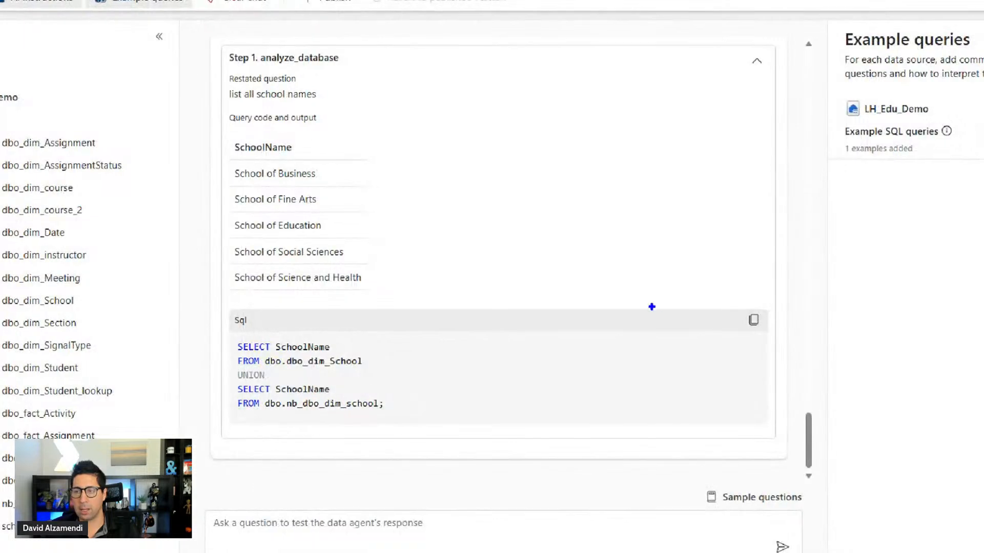
mouse_move(204, 302)
mouse_down()
mouse_move(418, 404)
mouse_move(438, 424)
mouse_up()
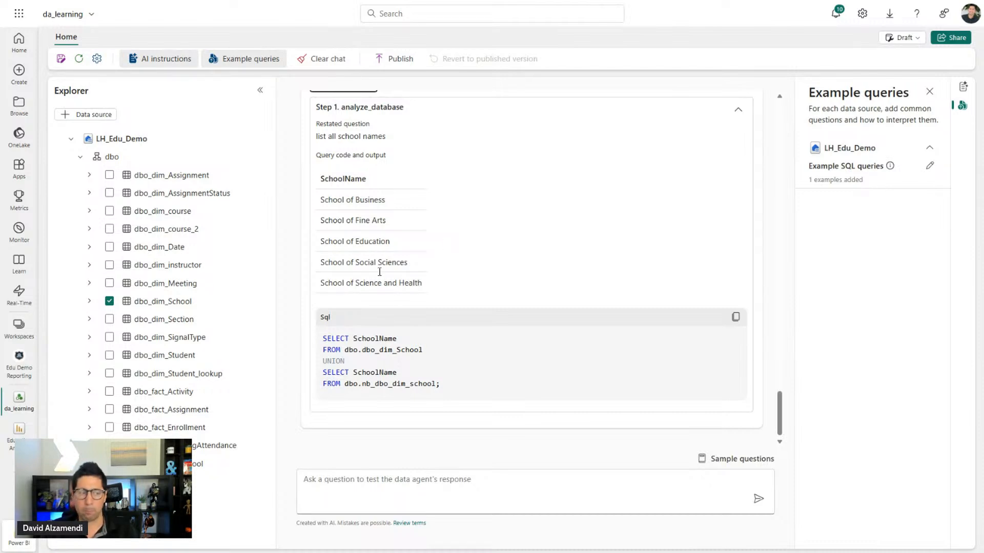
- Open the LH_Edu_Demo data agent from the Edu Demo Reporting workspace lineage
click(20, 370)
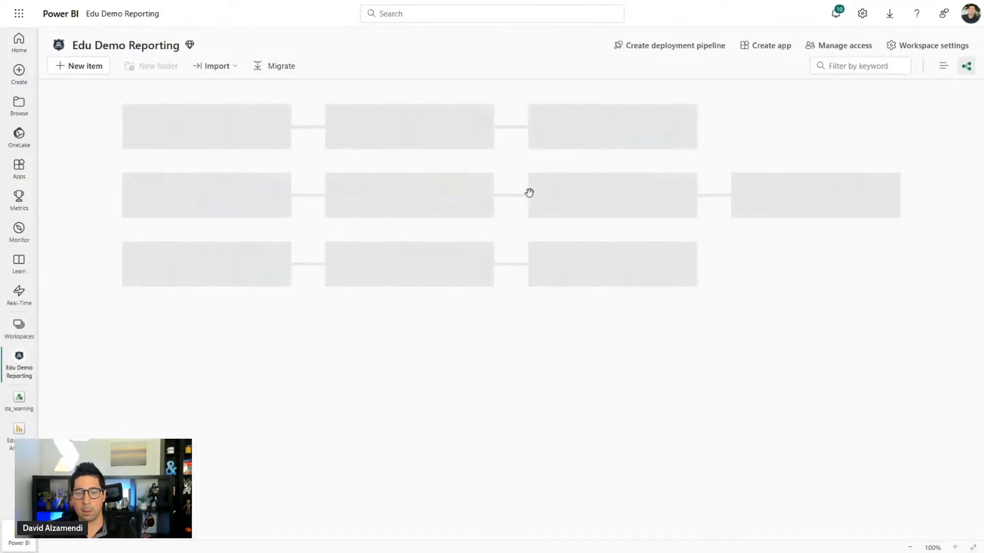
scroll(532, 263, down, 9)
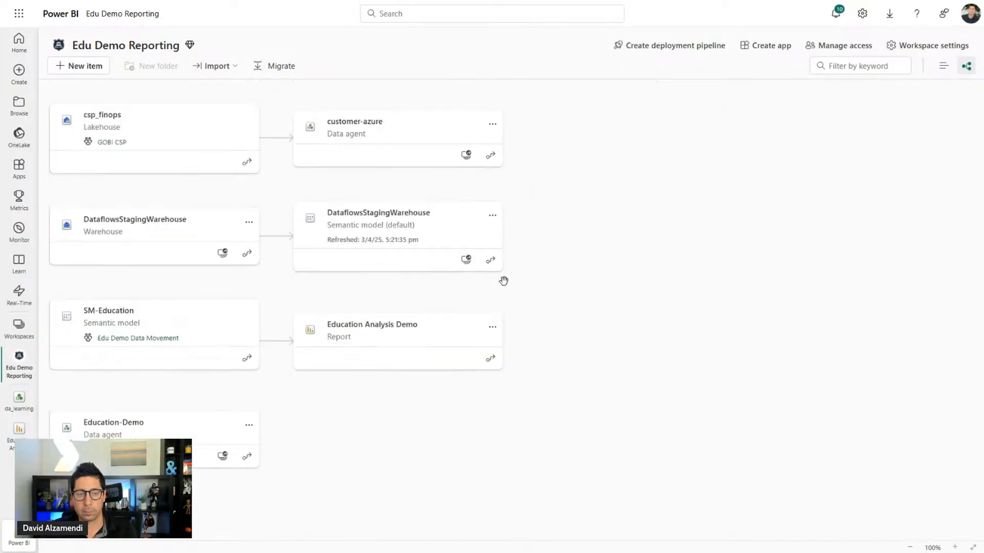
scroll(504, 287, up, 1)
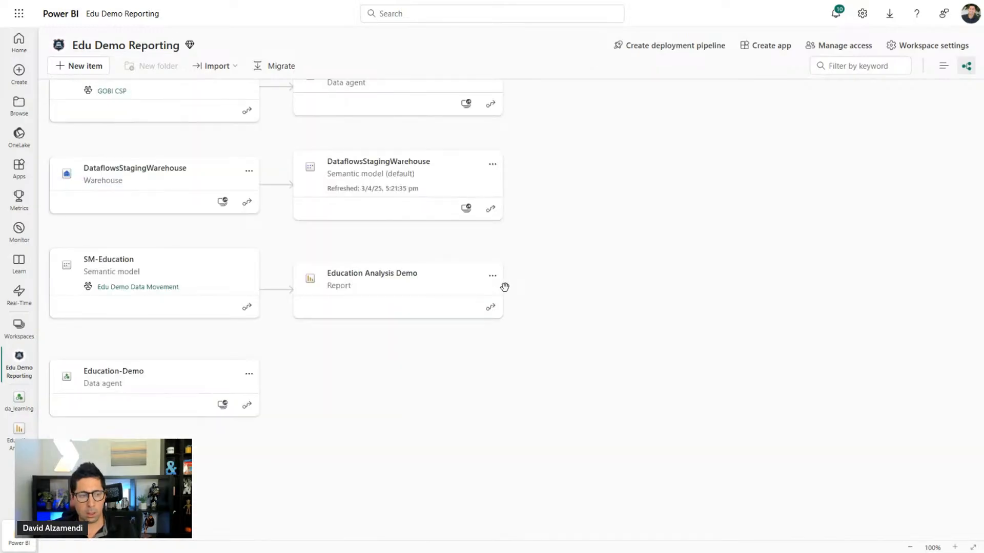
scroll(505, 287, up, 2)
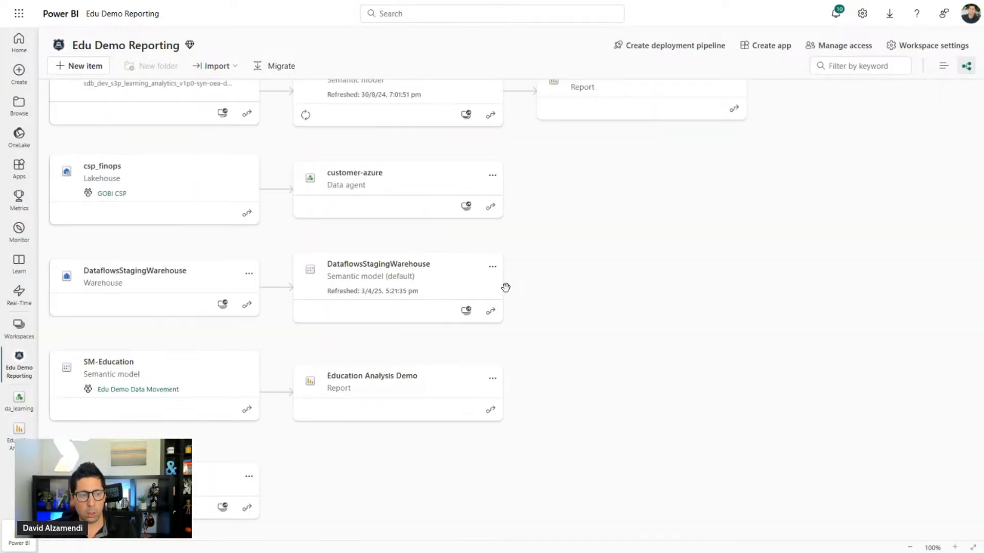
scroll(581, 271, up, 10)
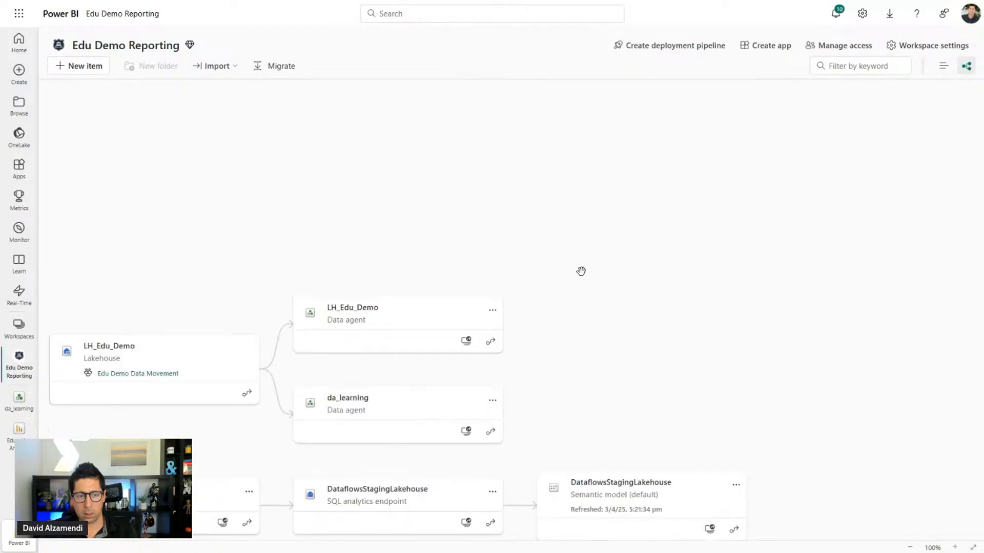
scroll(581, 271, up, 1)
scroll(581, 271, down, 2)
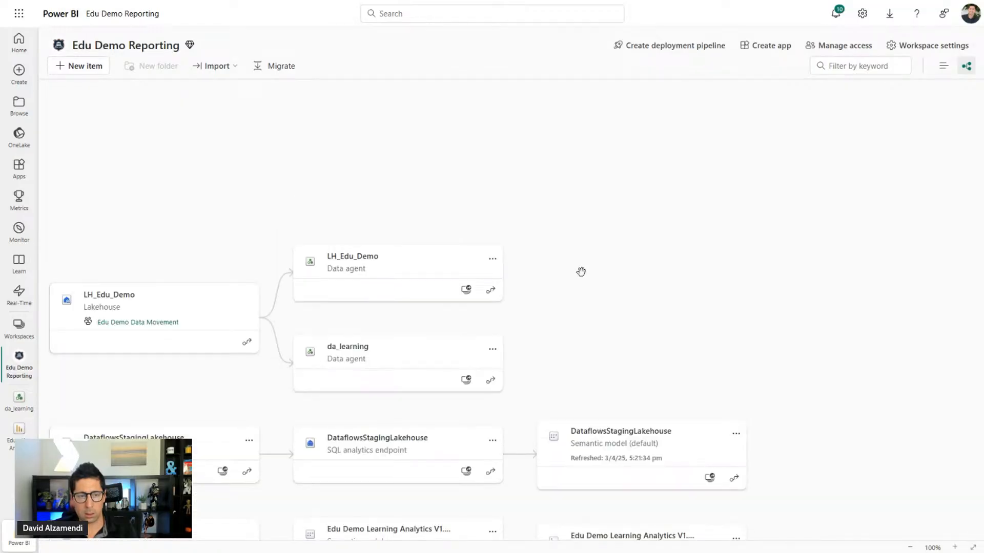
scroll(581, 271, down, 1)
scroll(252, 272, down, 1)
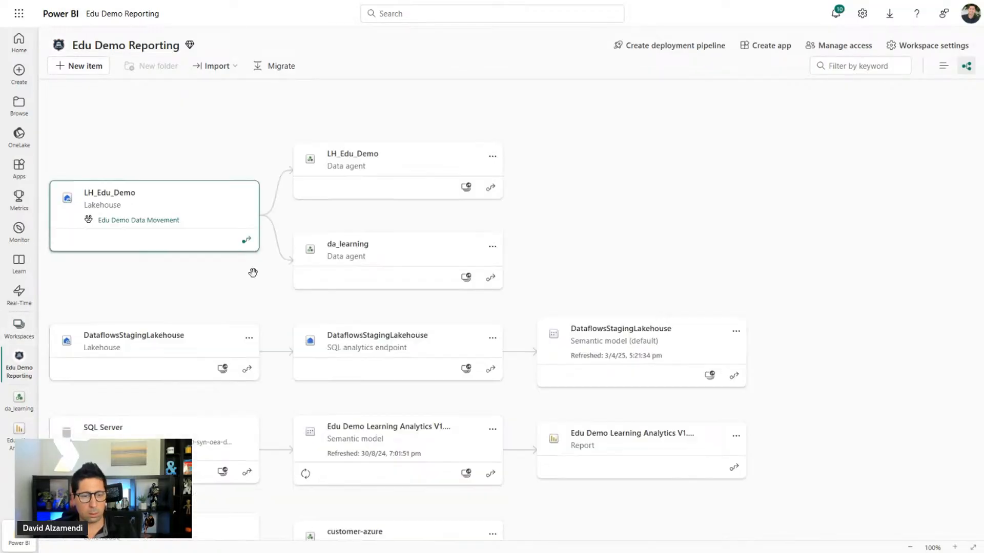
scroll(253, 272, down, 9)
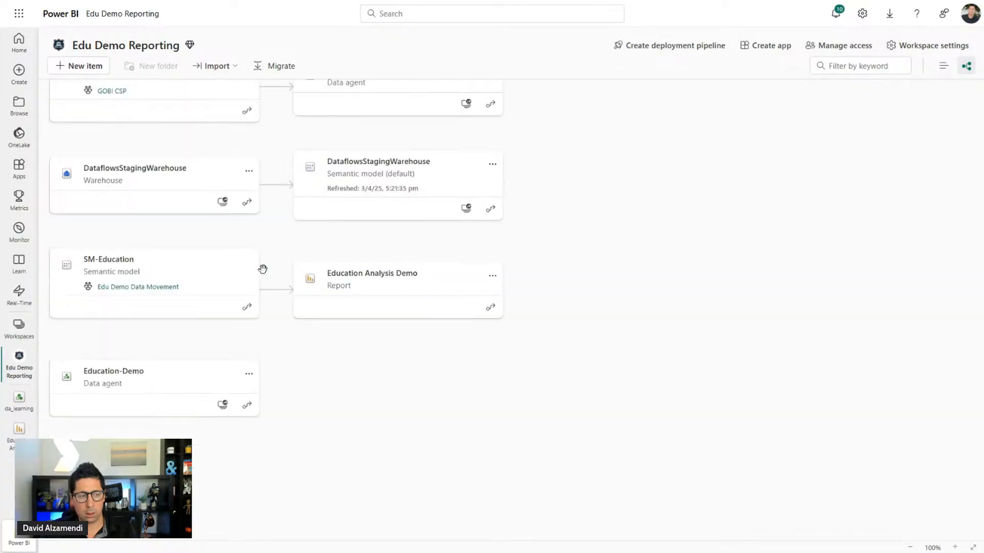
scroll(263, 269, up, 6)
scroll(261, 226, up, 1)
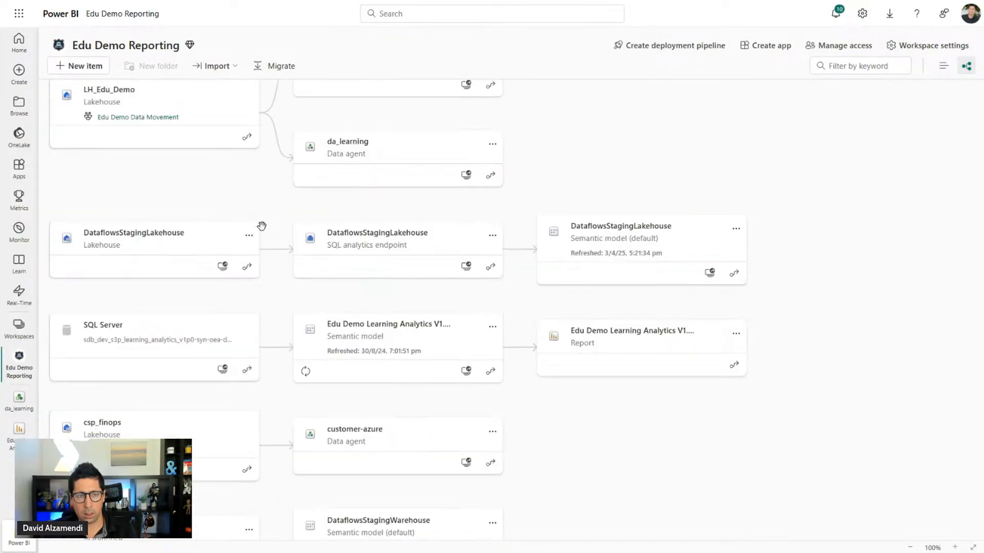
scroll(261, 226, up, 1)
scroll(262, 231, up, 1)
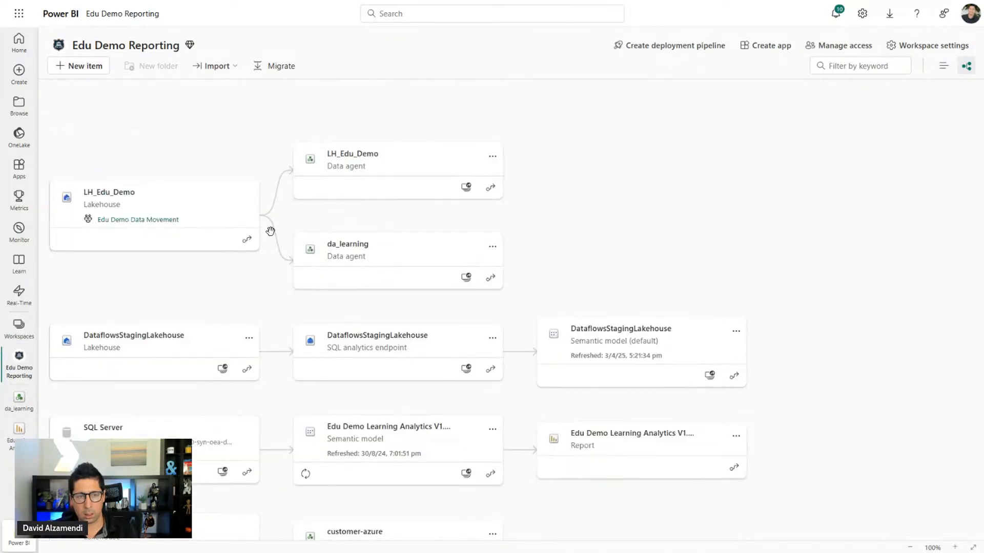
click(345, 155)
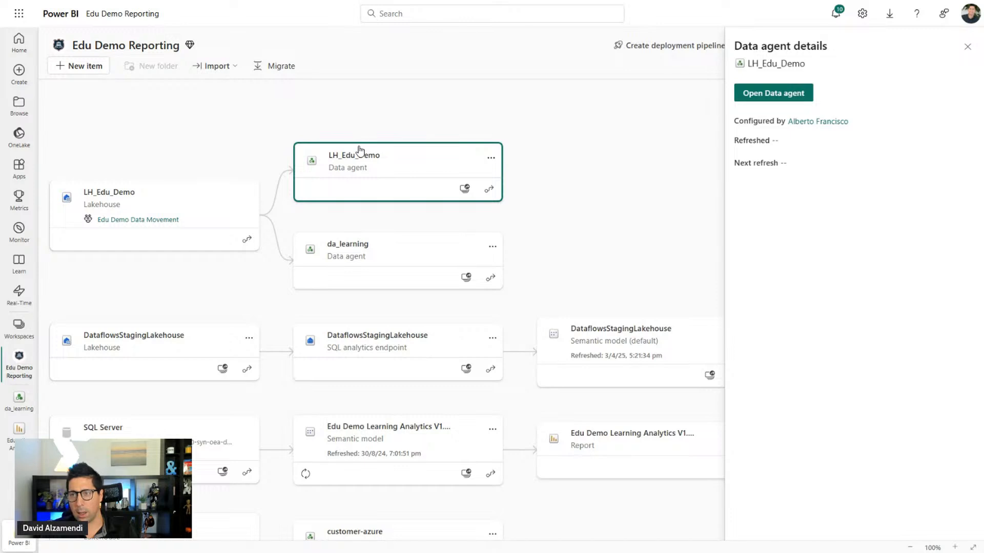
click(768, 93)
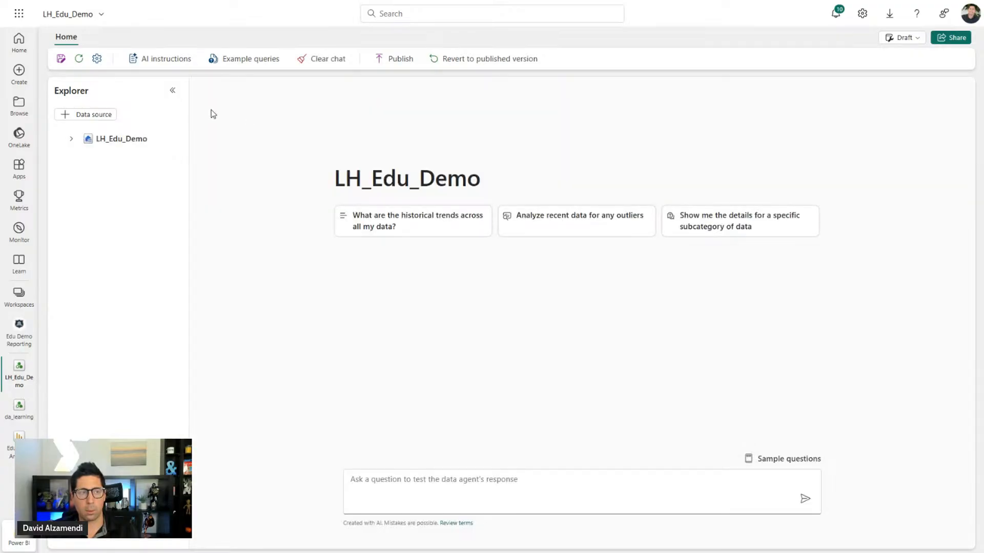
- Open the LH_Edu_Demo agent's AI instructions, widen their pane, and review the table definitions, joins, synonyms, query patterns and restrictions
click(169, 61)
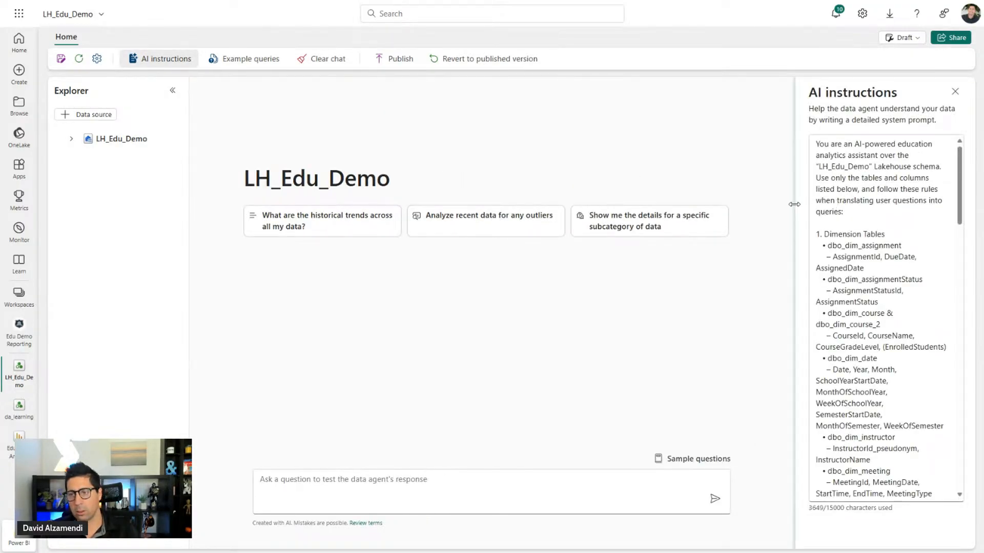
drag(794, 207, 402, 207)
click(486, 178)
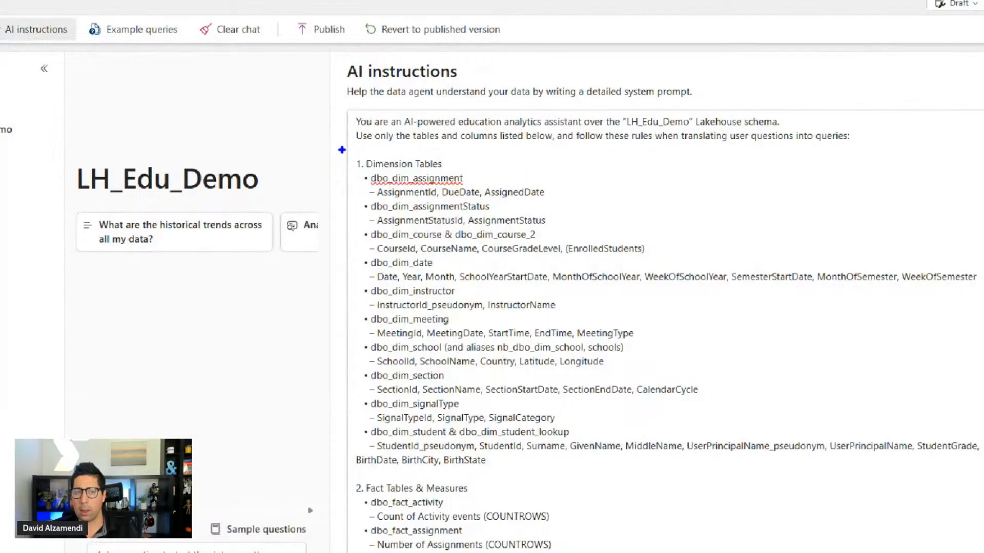
mouse_move(342, 149)
mouse_down()
mouse_move(513, 183)
mouse_move(719, 387)
mouse_move(757, 466)
mouse_up()
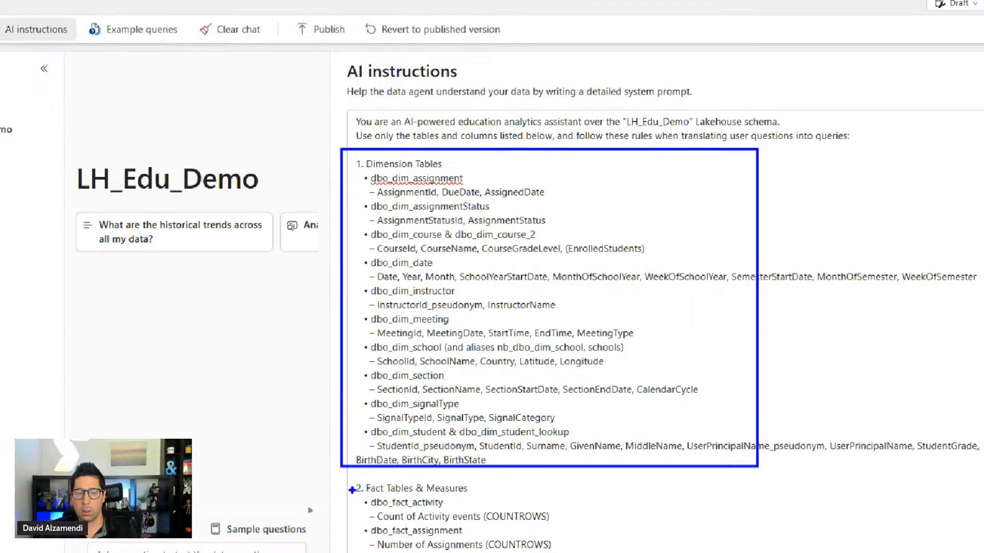
drag(338, 476, 543, 501)
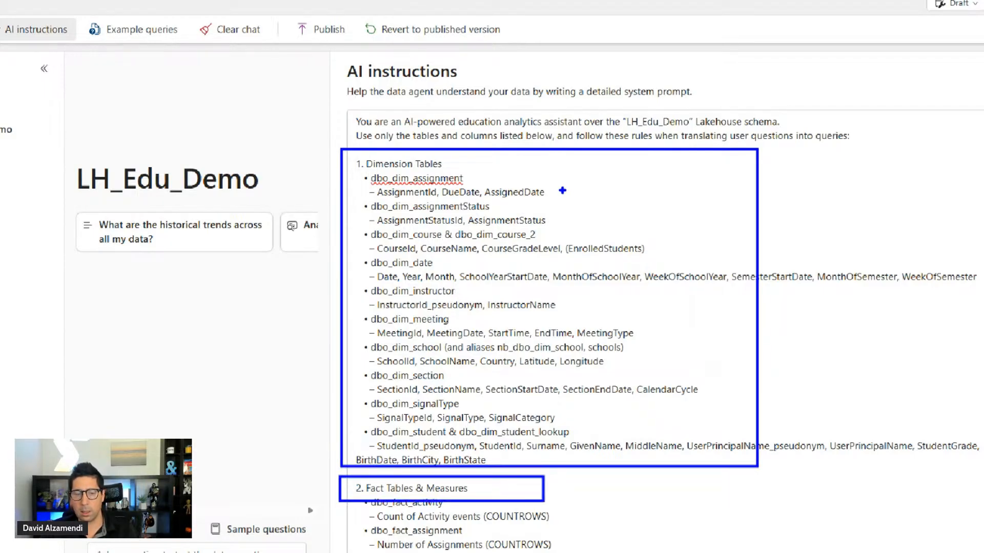
scroll(586, 216, down, 10)
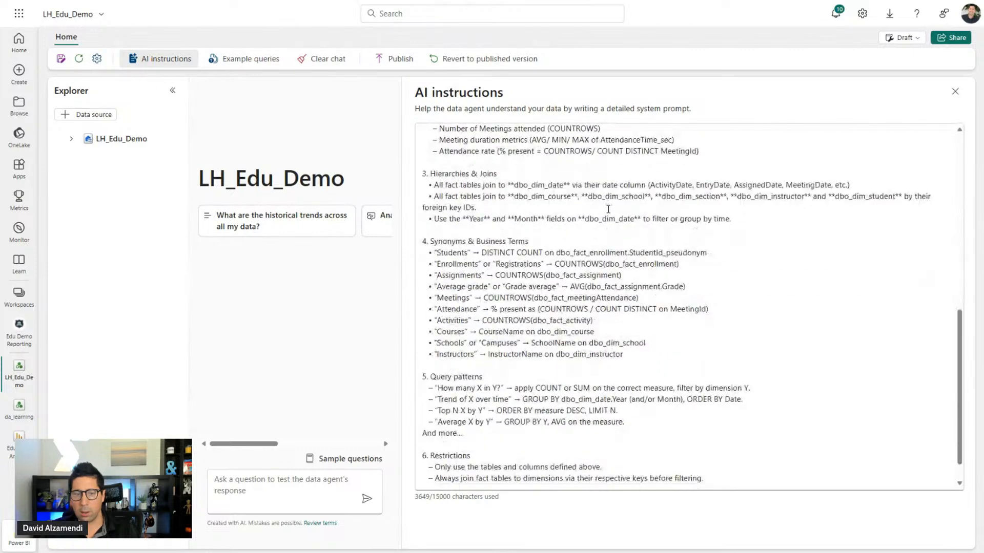
scroll(608, 209, down, 1)
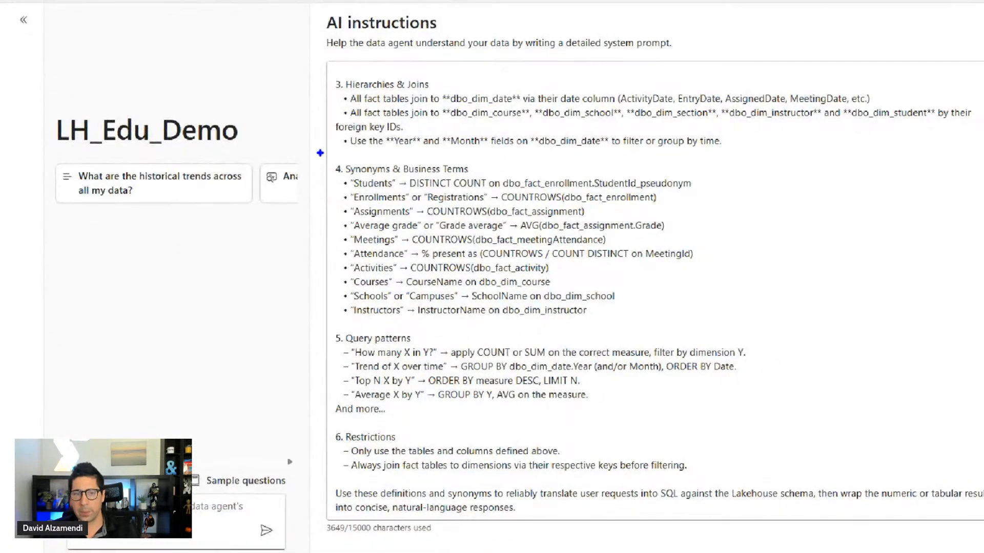
mouse_move(304, 147)
mouse_down()
mouse_move(718, 312)
mouse_move(791, 491)
mouse_move(820, 516)
mouse_up()
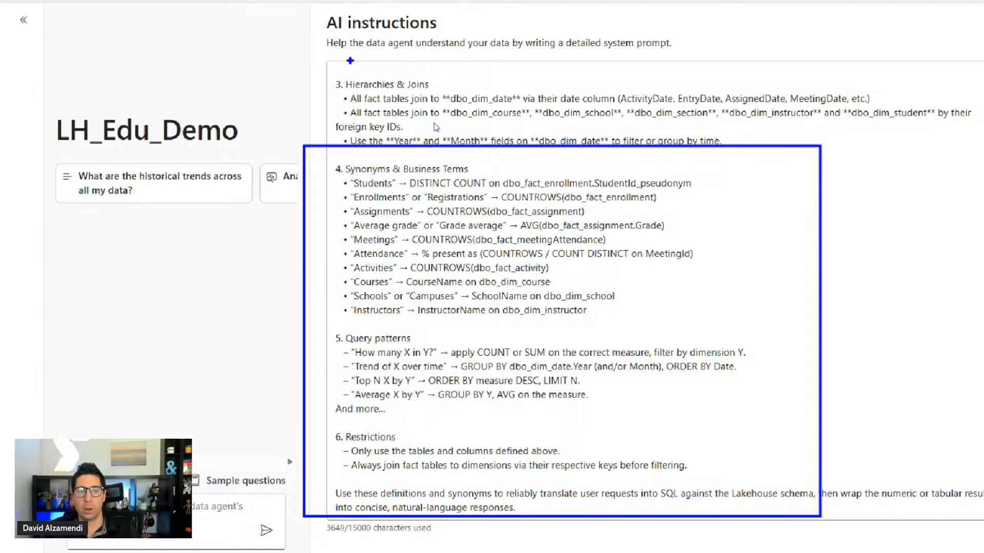
- Check the LH_Edu_Demo agent's example queries, return to its AI instructions, and close the side pane
click(249, 60)
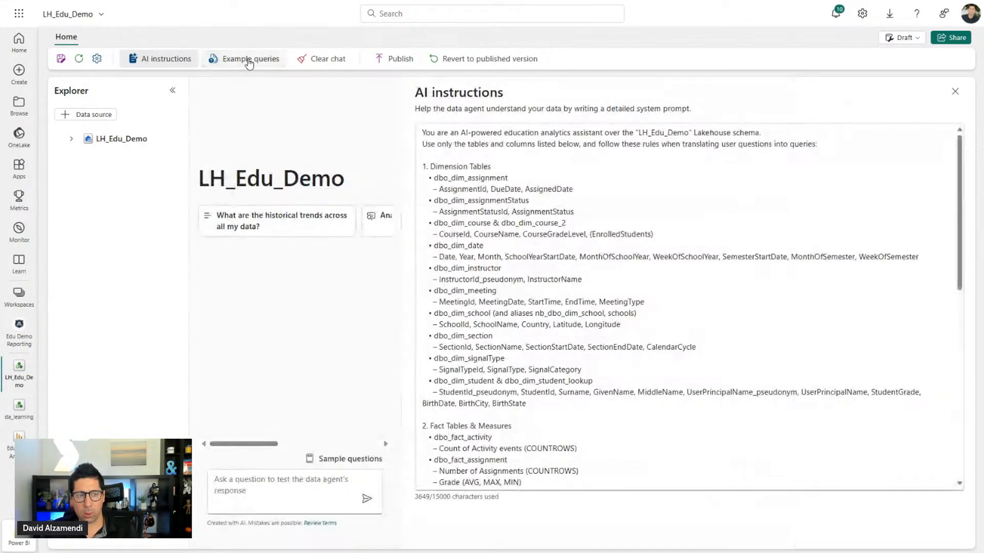
click(249, 60)
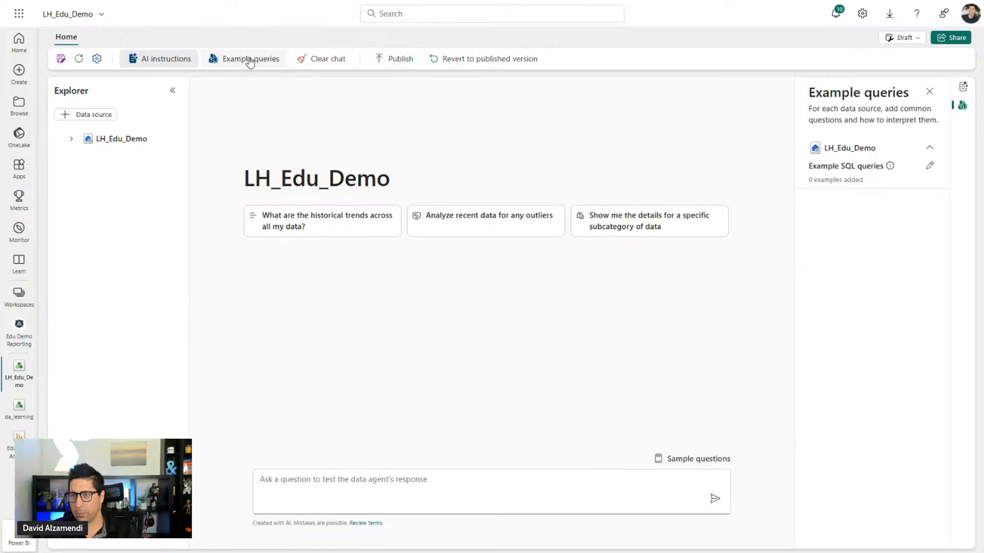
click(250, 61)
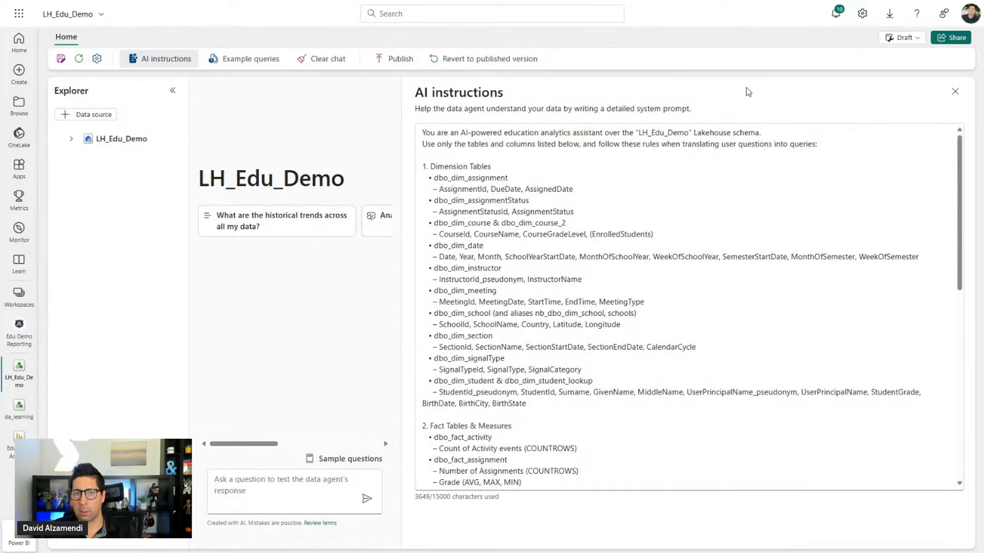
click(955, 91)
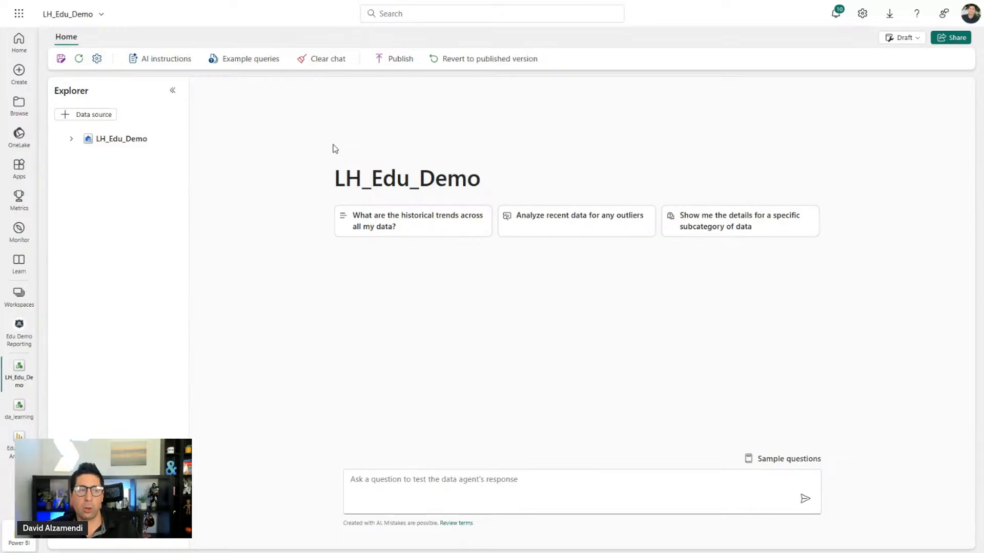
- Add the SM-Education semantic model as a data source of the LH_Edu_Demo data agent
click(94, 114)
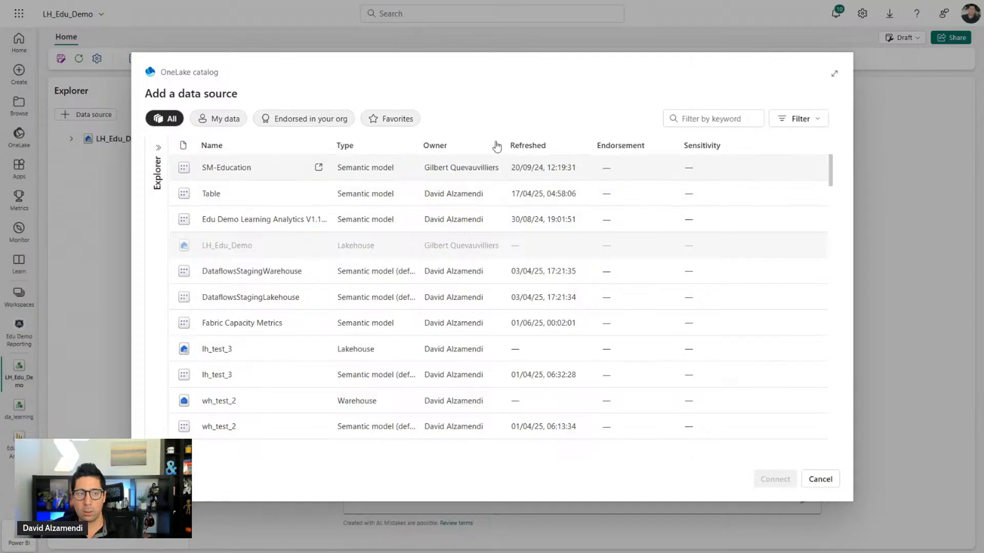
click(266, 168)
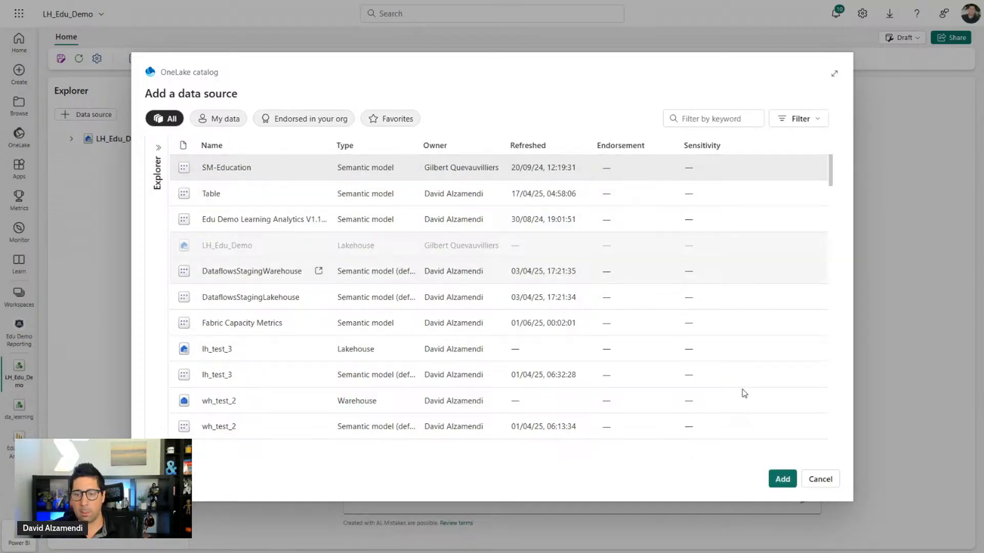
click(779, 477)
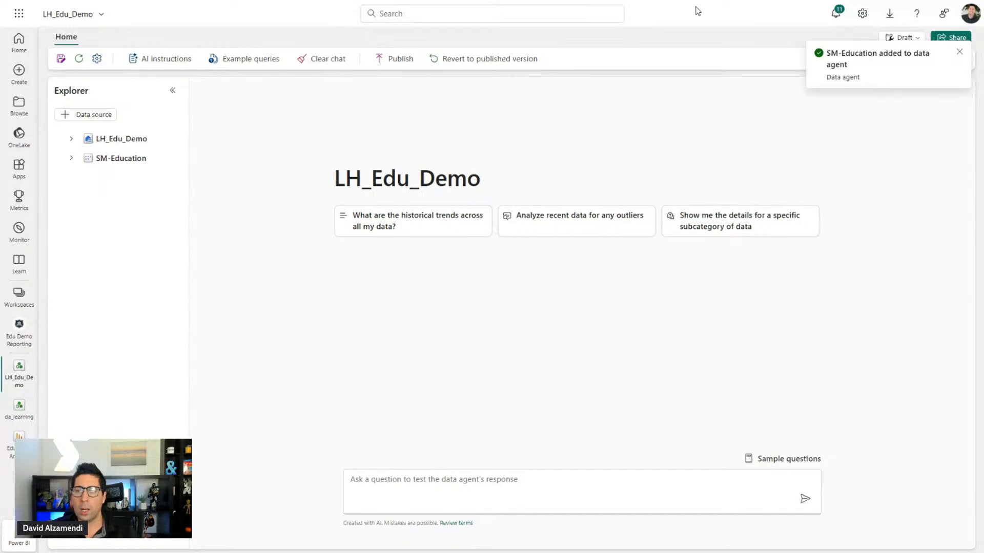
- Check the Draft and Published version options of the LH_Edu_Demo data agent
click(958, 52)
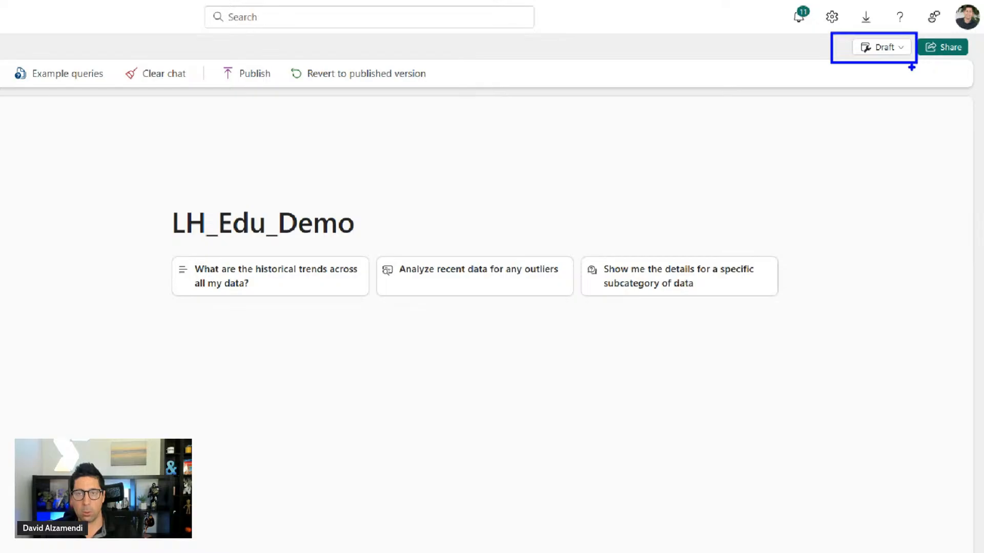
click(900, 47)
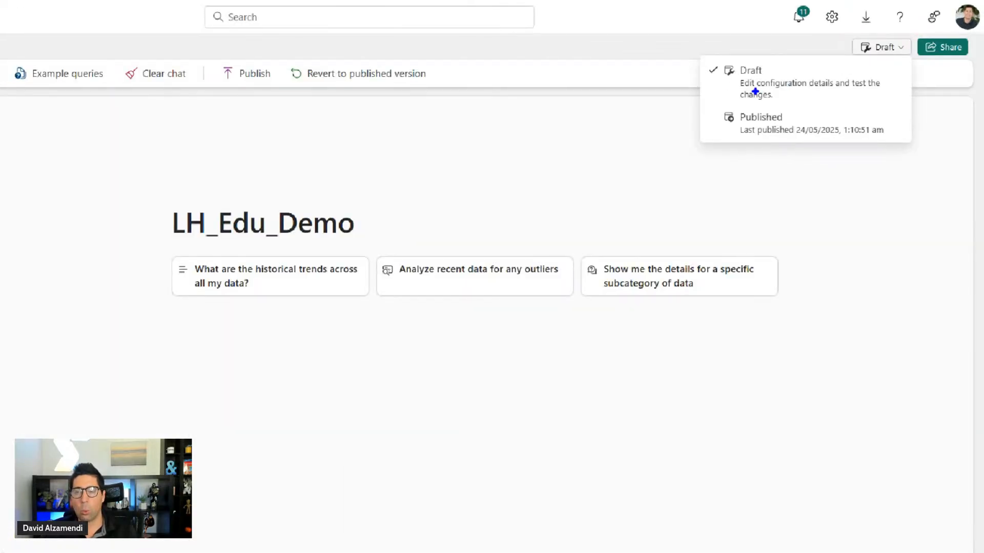
drag(681, 54, 911, 101)
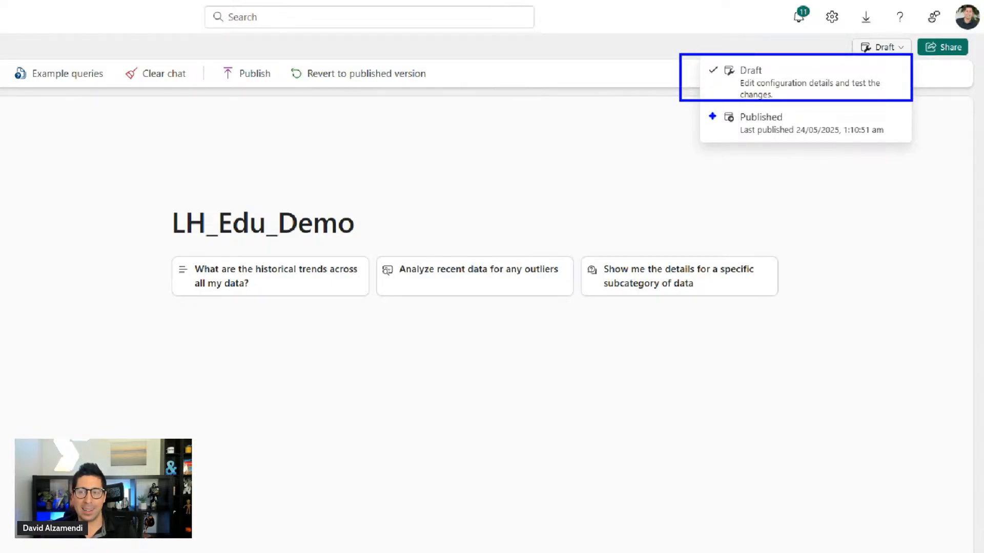
mouse_move(679, 99)
mouse_down()
mouse_move(927, 128)
mouse_move(904, 137)
mouse_move(914, 145)
mouse_up()
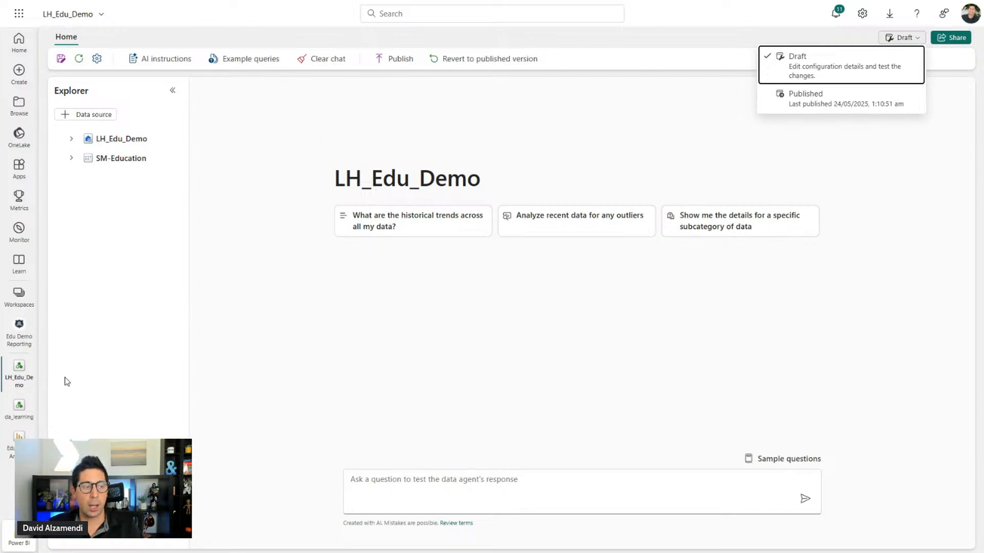
- Switch to the da_learning data agent and publish it without a description for end users
click(12, 413)
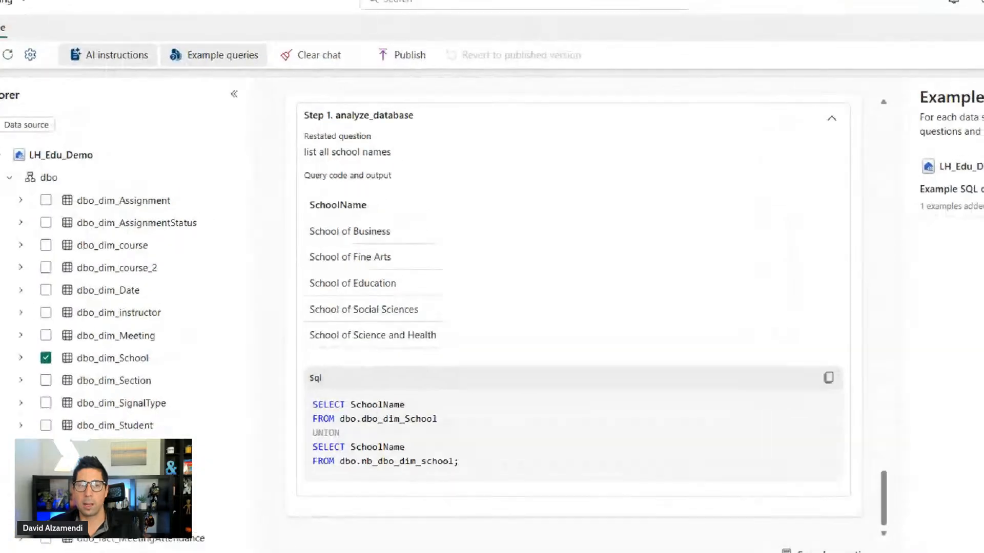
drag(352, 50, 445, 95)
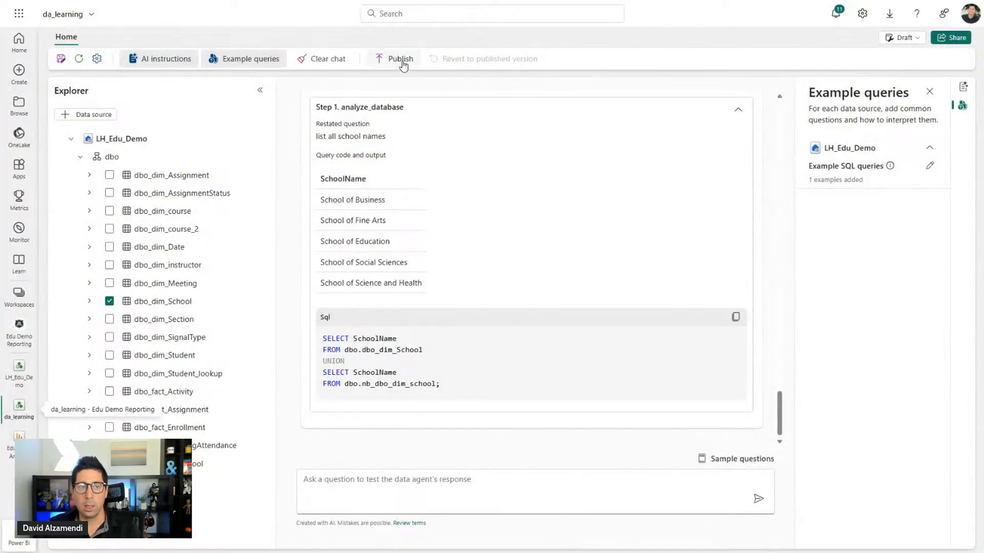
click(401, 60)
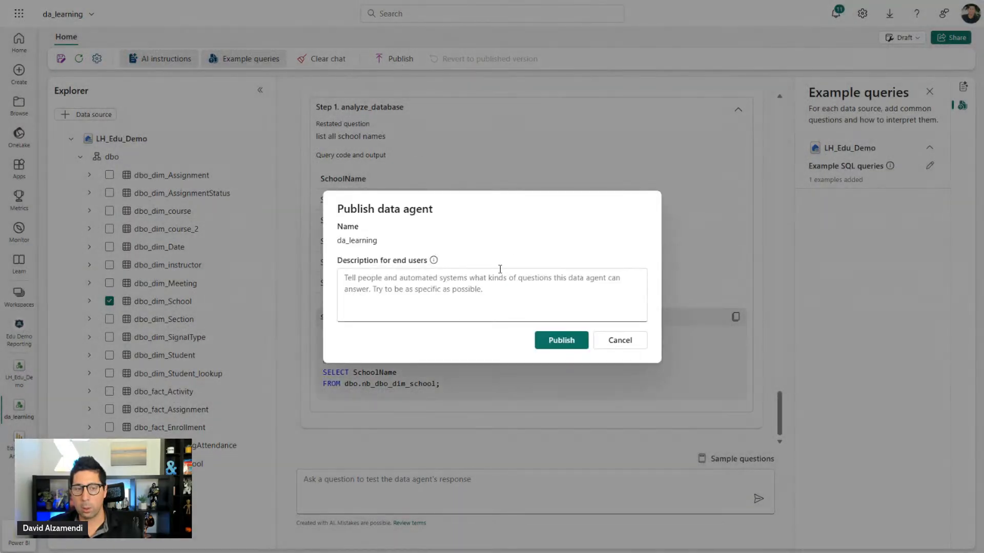
click(557, 338)
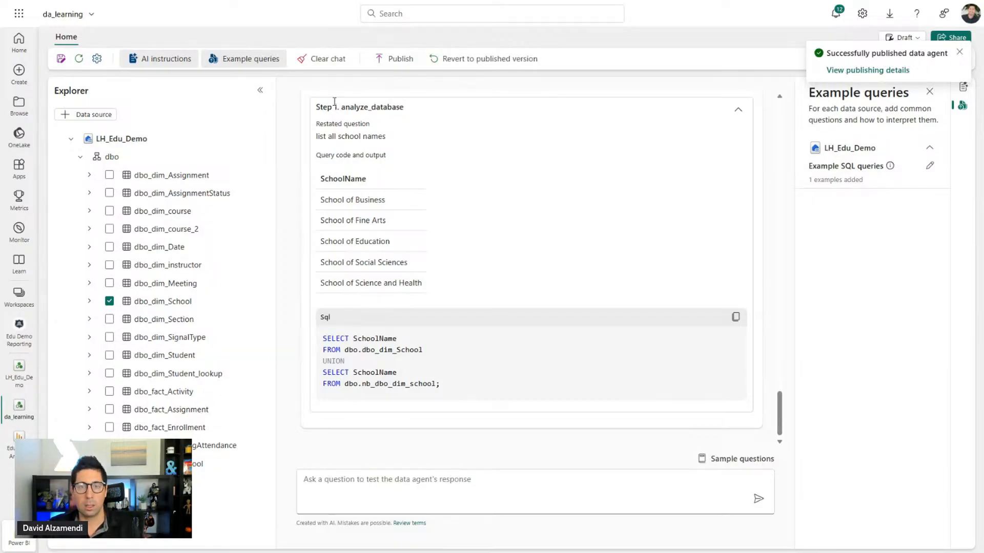
- Review the da_learning agent's publishing details, including its published URL, and close them
click(856, 71)
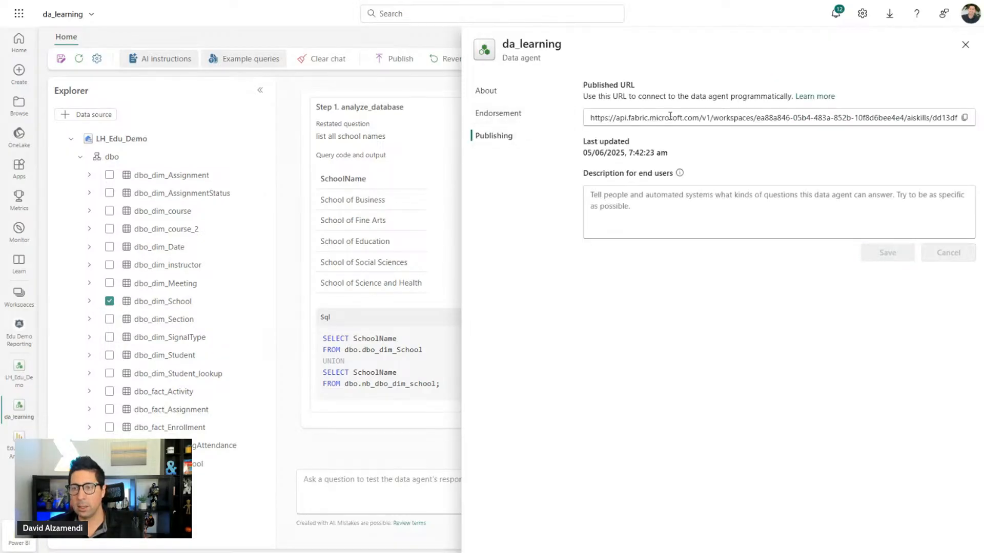
click(862, 103)
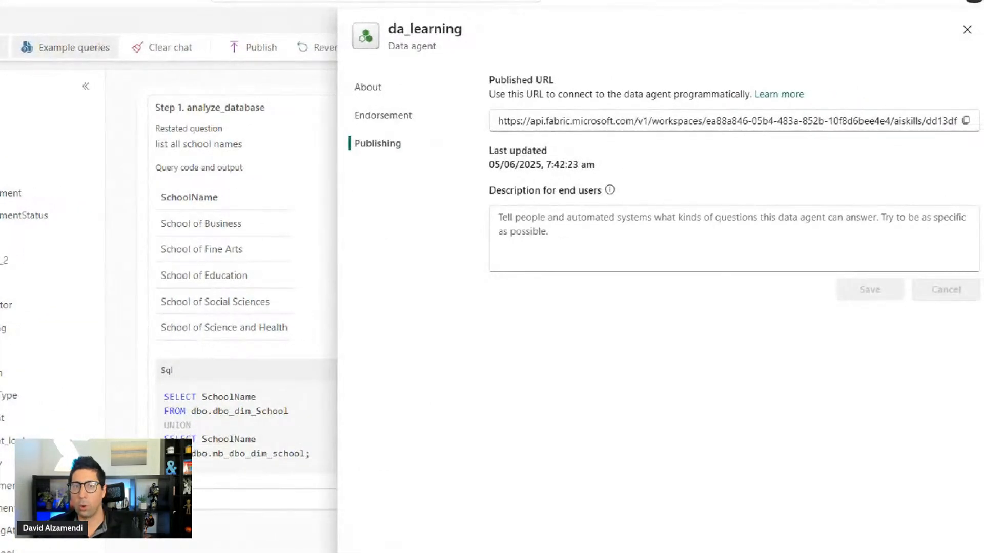
mouse_move(458, 61)
mouse_down()
mouse_move(745, 128)
mouse_move(976, 144)
mouse_up()
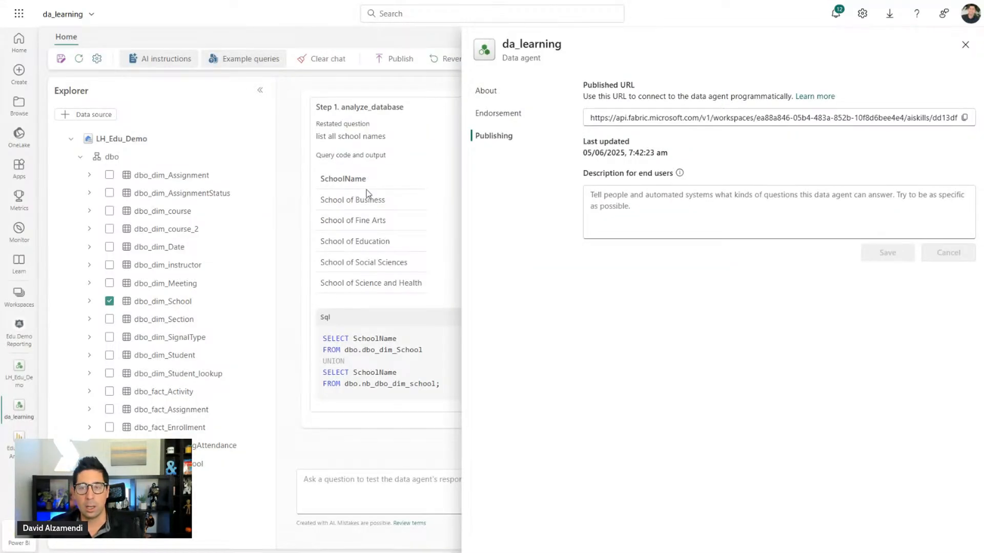
click(964, 45)
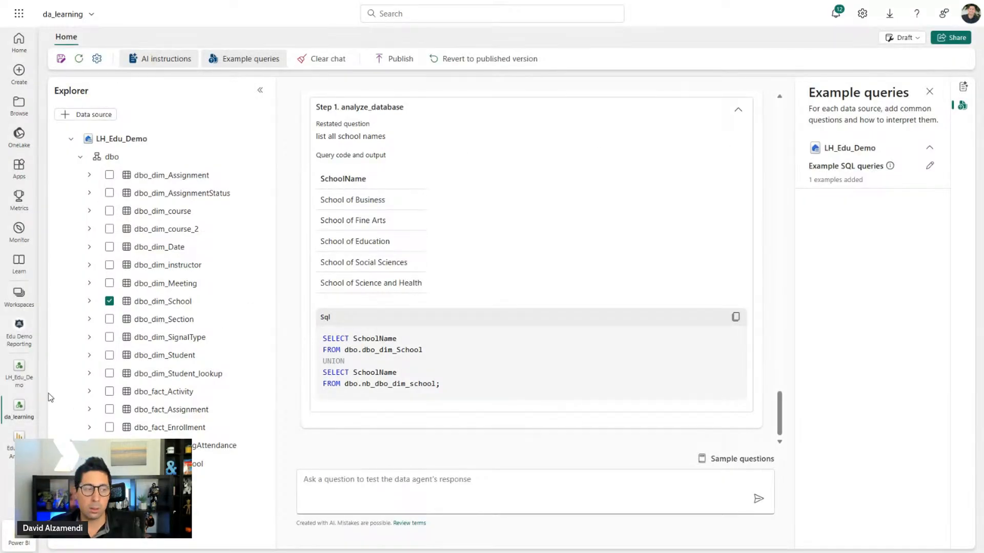
- Return to the LH_Edu_Demo agent, enlarge the page, and ask "tell me the number of enrolments by school during the last year"
click(19, 377)
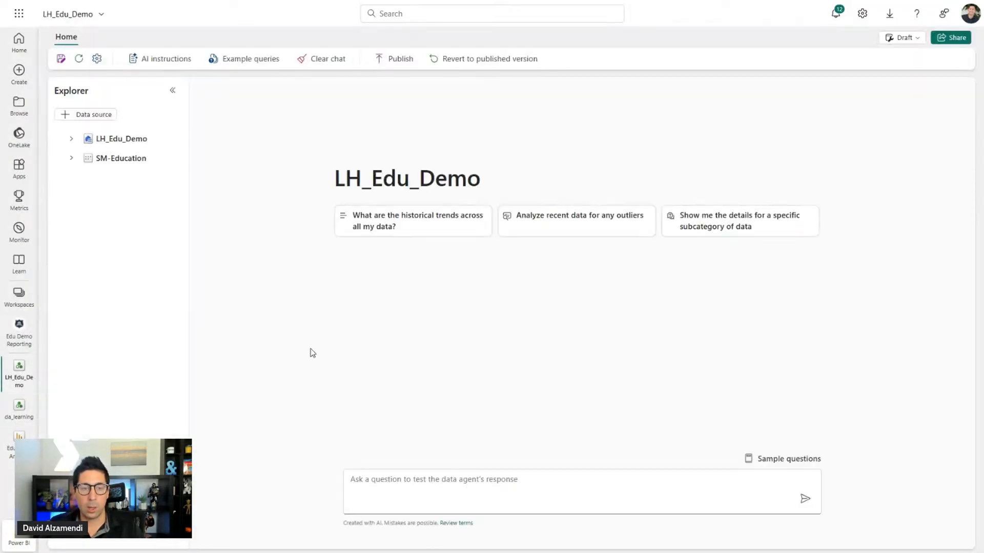
click(496, 478)
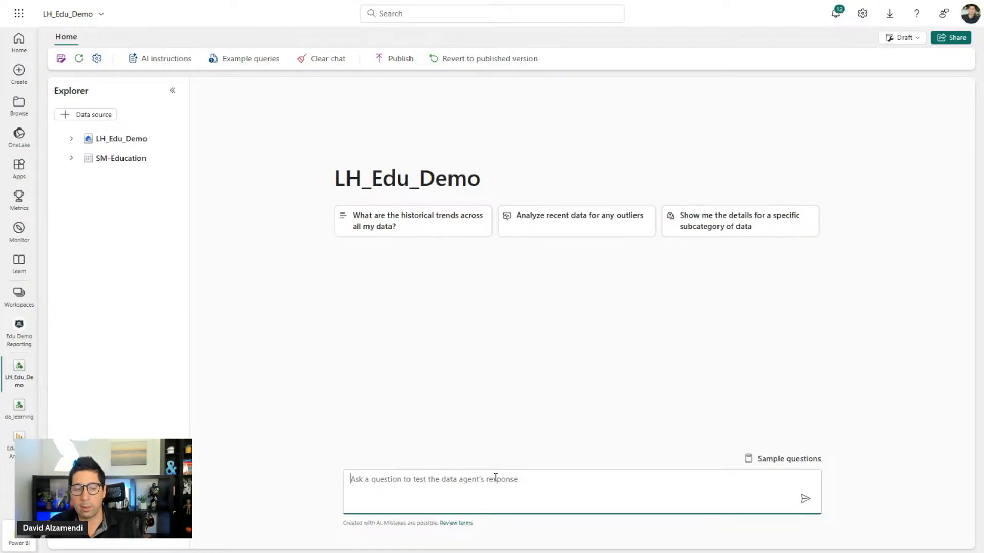
text(t)
key(BackSpace)
text(tell me)
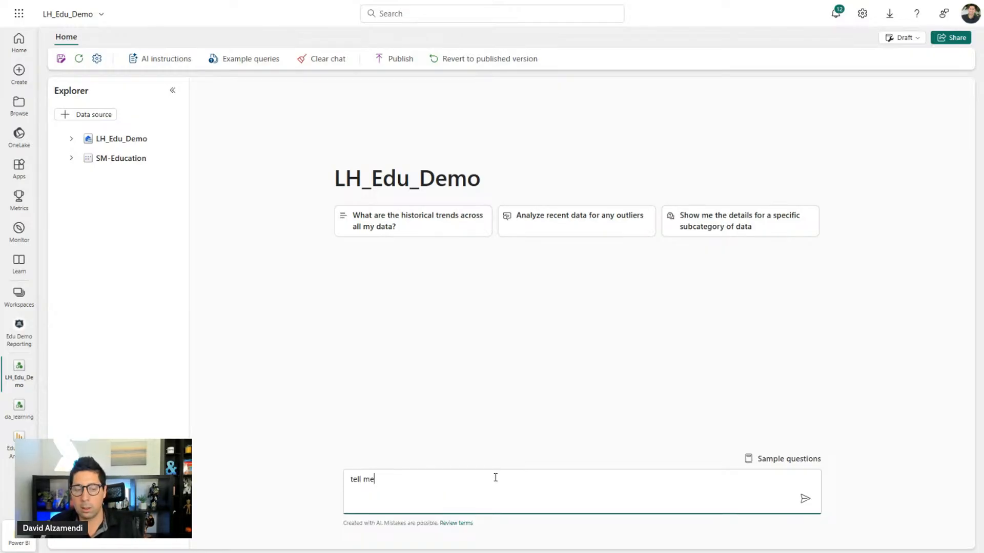
text( the)
key(ctrl+plus)
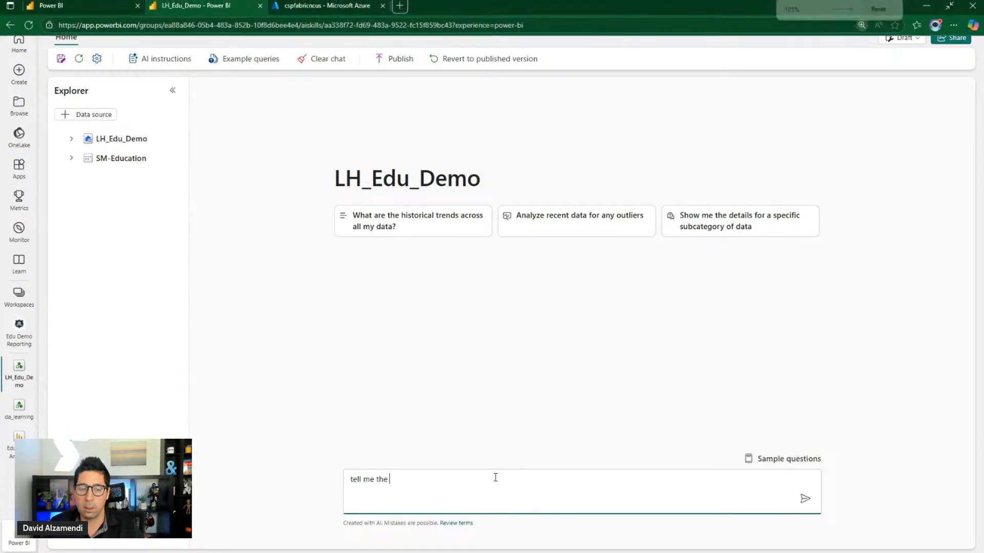
click(488, 473)
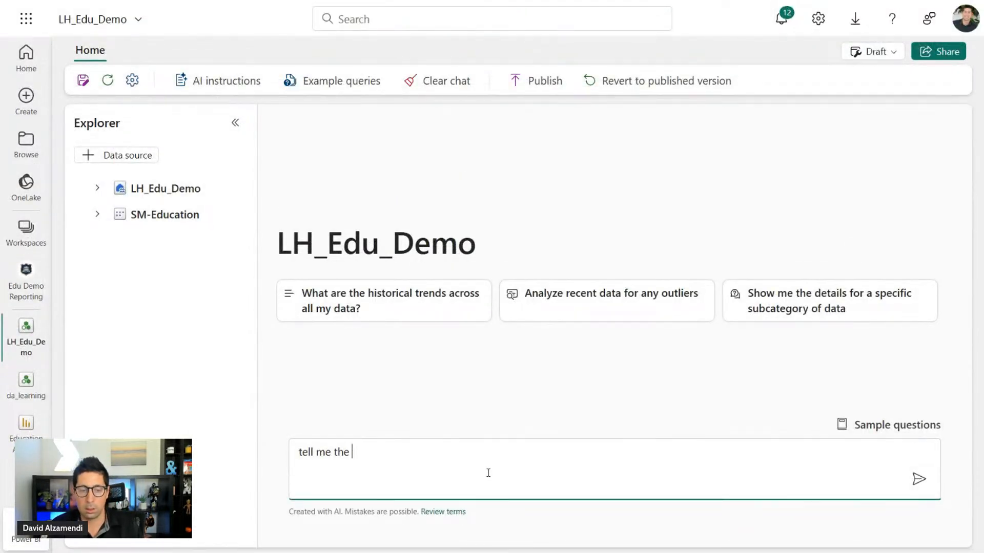
text(number of enrol)
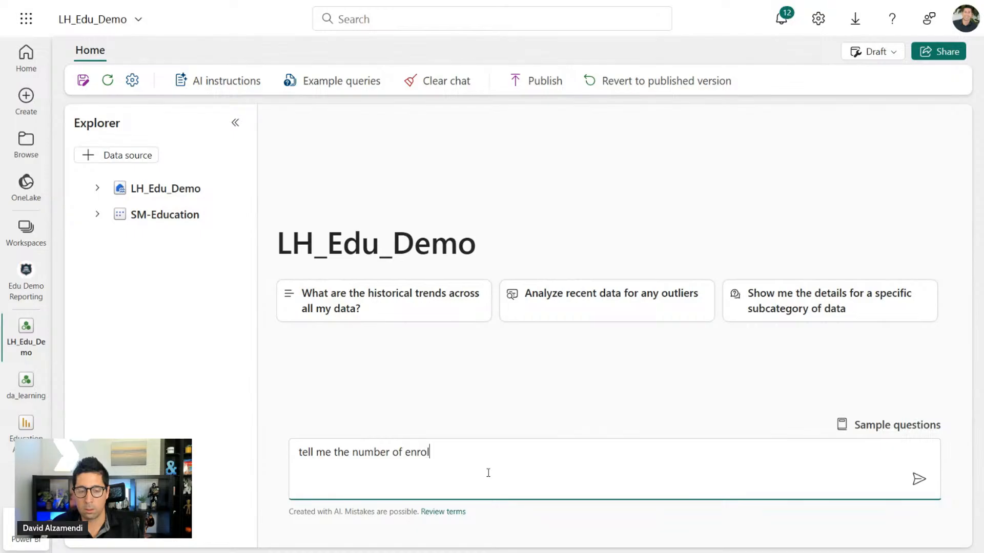
text(ments by school i)
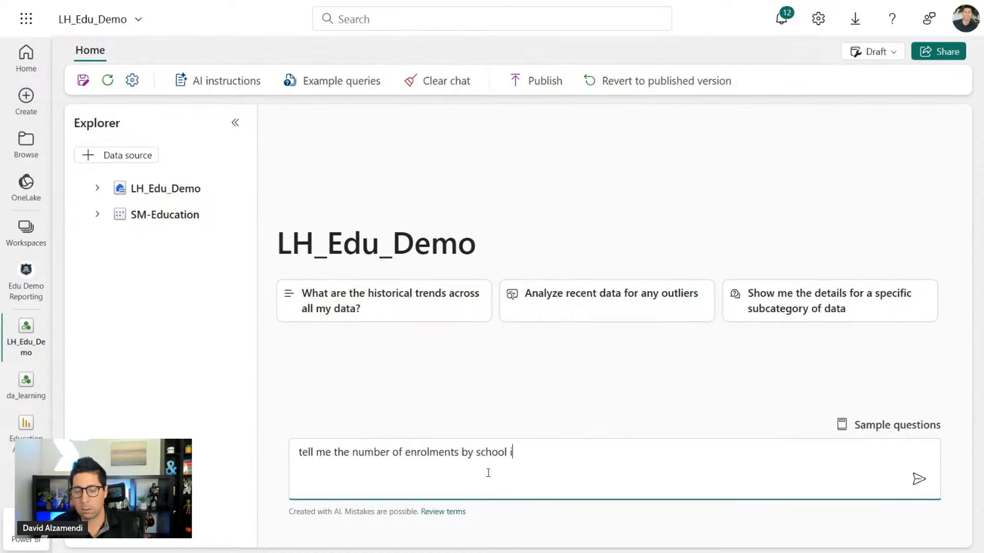
key(BackSpace)
text(during the )
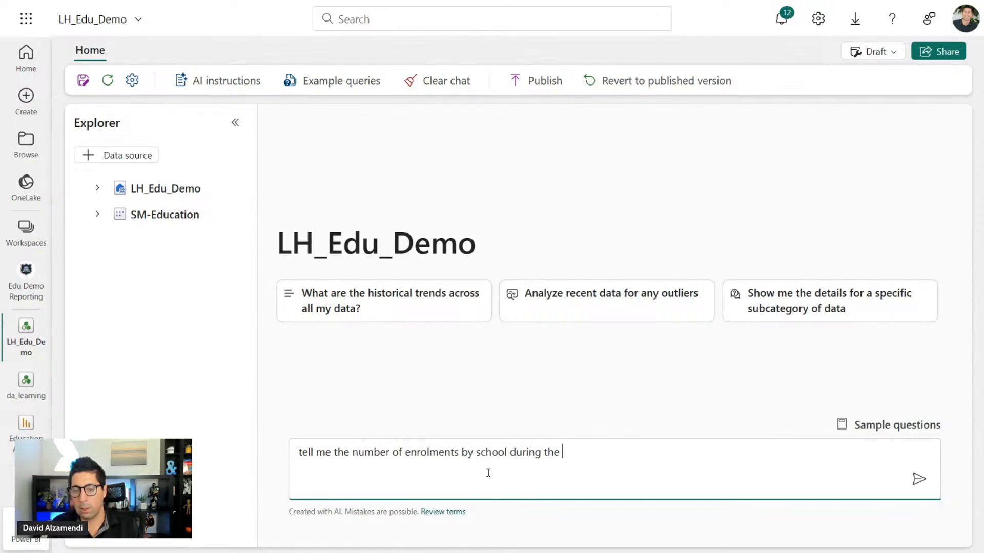
text(last year)
key(Return)
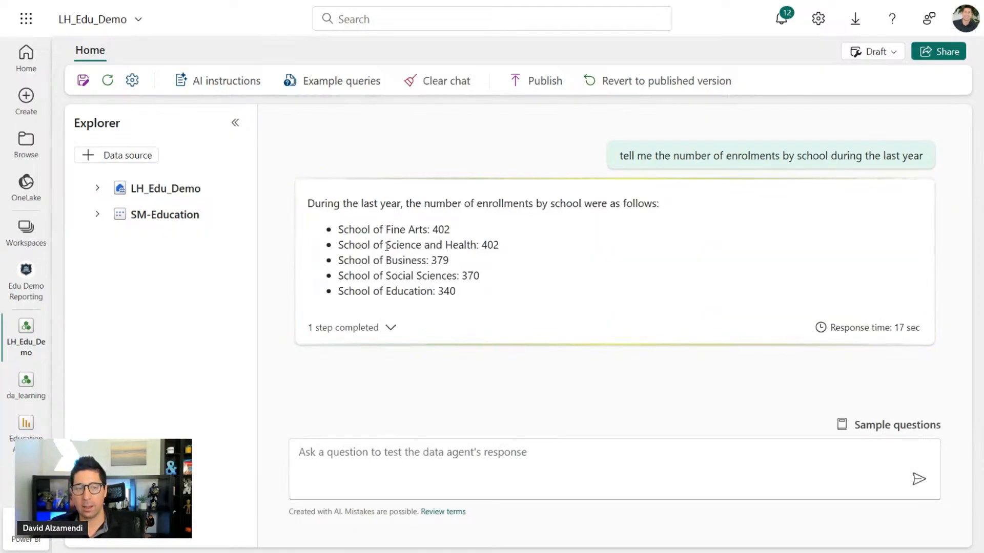
- Expand the answer's completed step and examine the generated SQL's source table, joins and year filter
drag(324, 228, 491, 290)
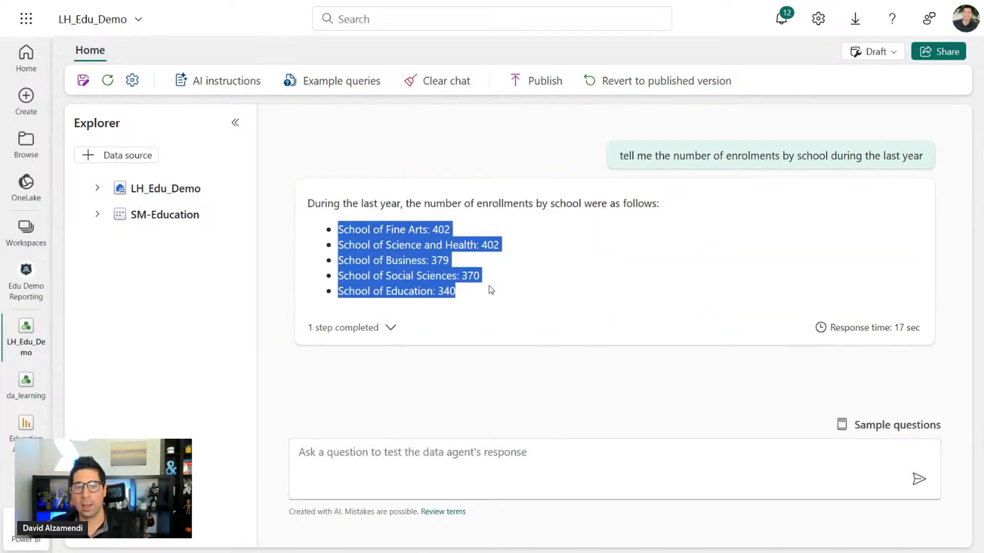
click(391, 328)
scroll(505, 230, down, 7)
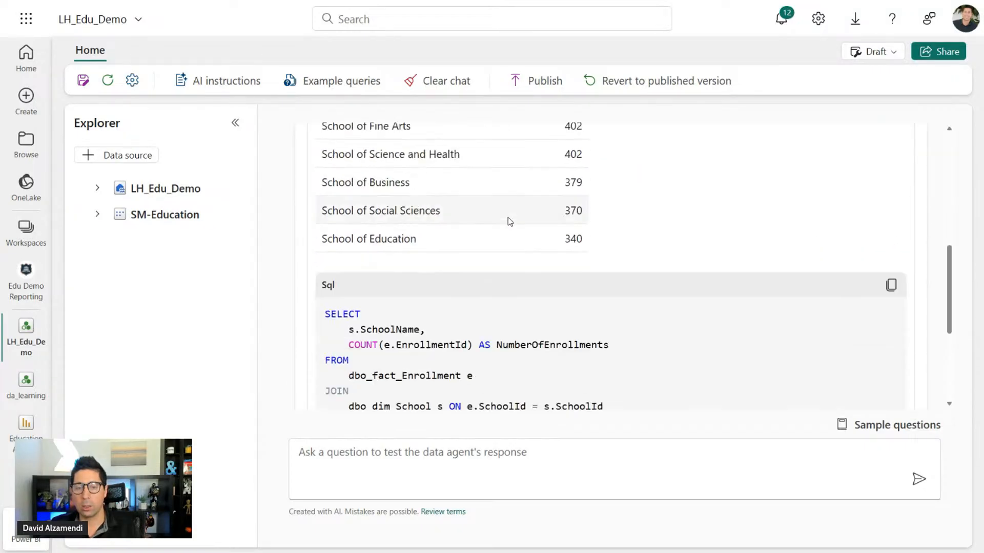
scroll(510, 221, down, 5)
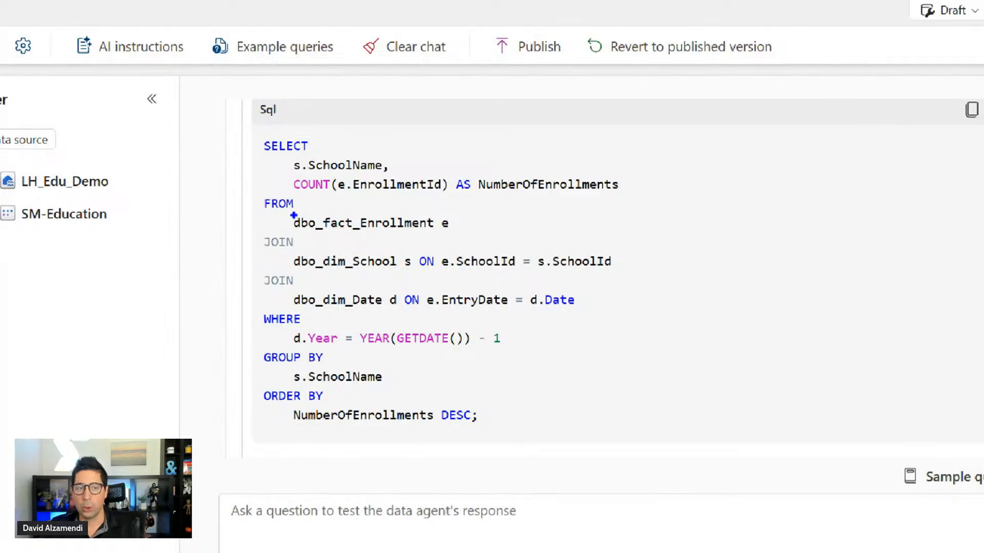
drag(248, 192, 465, 231)
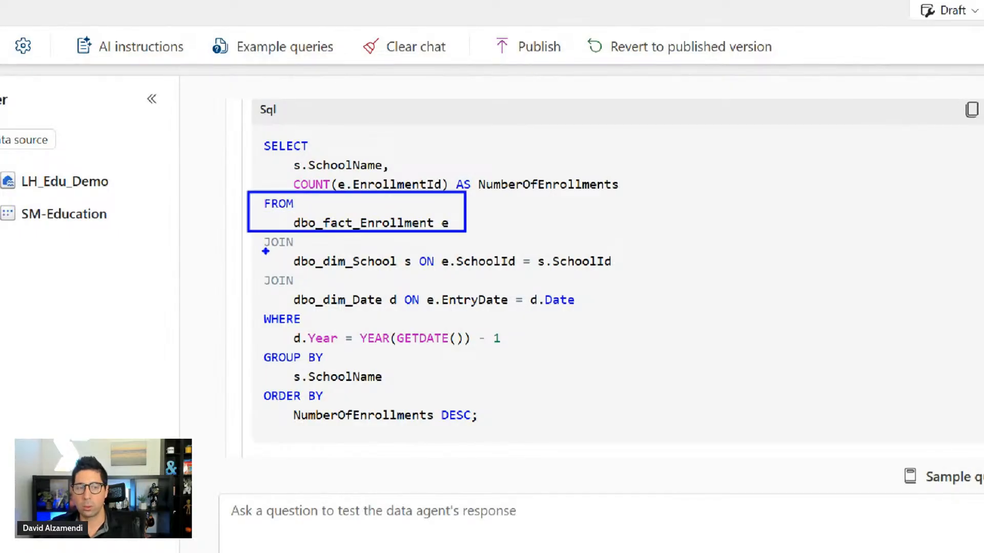
drag(266, 251, 395, 268)
drag(270, 291, 357, 306)
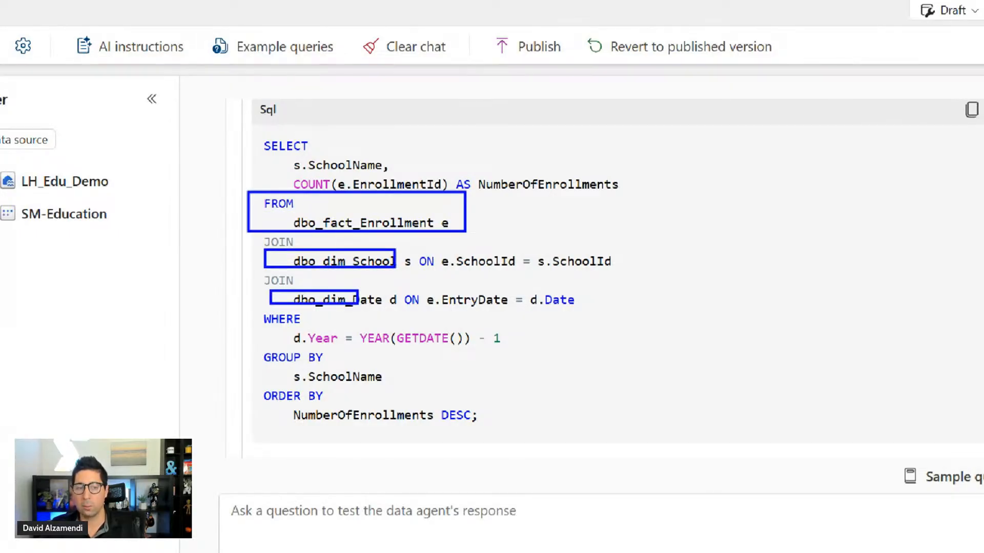
drag(536, 351, 272, 327)
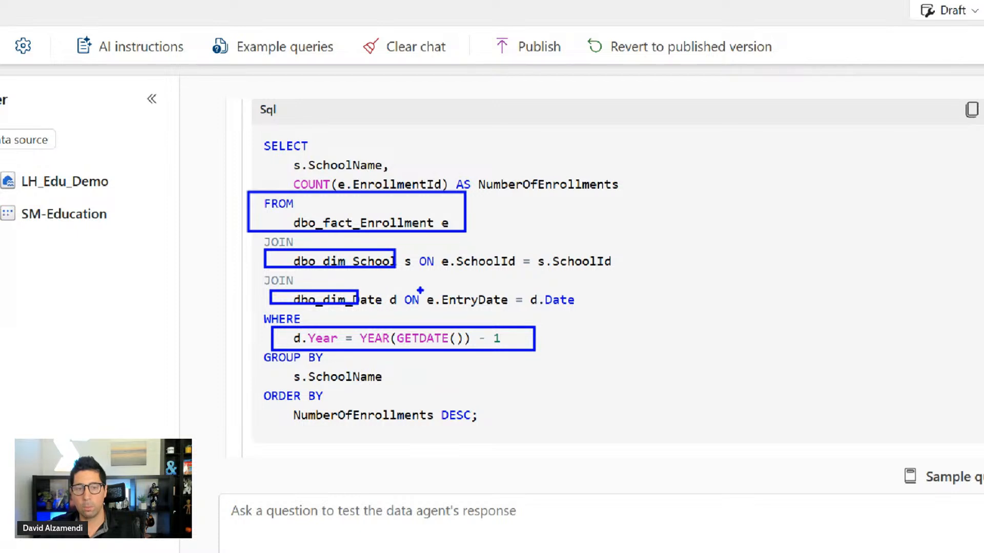
mouse_move(419, 289)
mouse_down()
mouse_move(513, 311)
mouse_move(458, 258)
mouse_move(445, 229)
mouse_up()
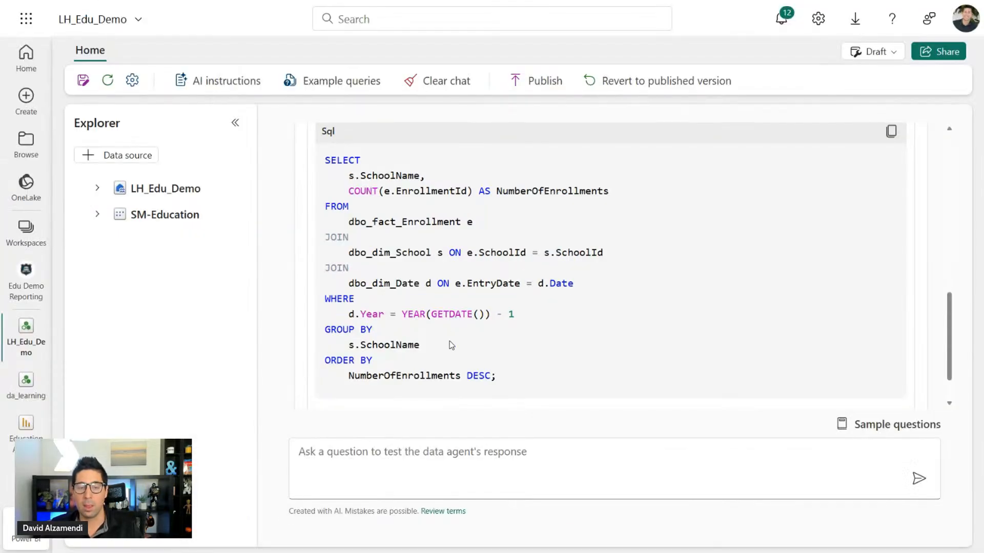
- Copy the previously asked enrolments question into the chat input as the start of a new question
click(398, 454)
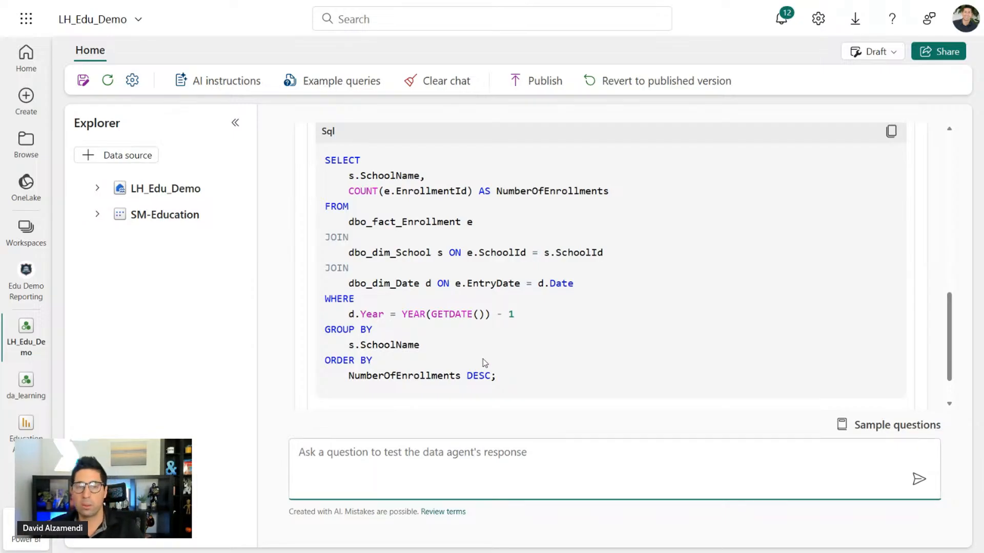
scroll(516, 259, up, 7)
scroll(481, 182, up, 3)
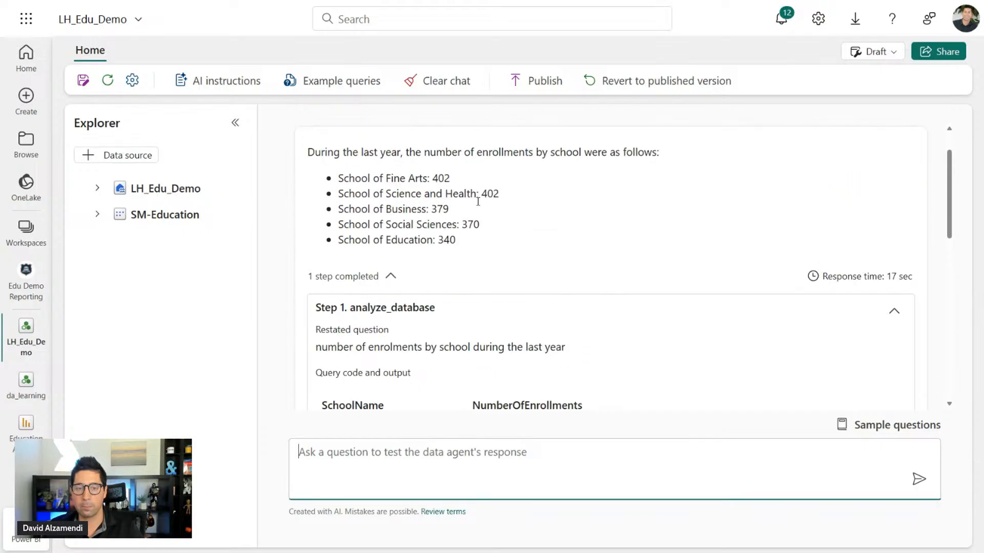
click(707, 157)
triple_click(707, 157)
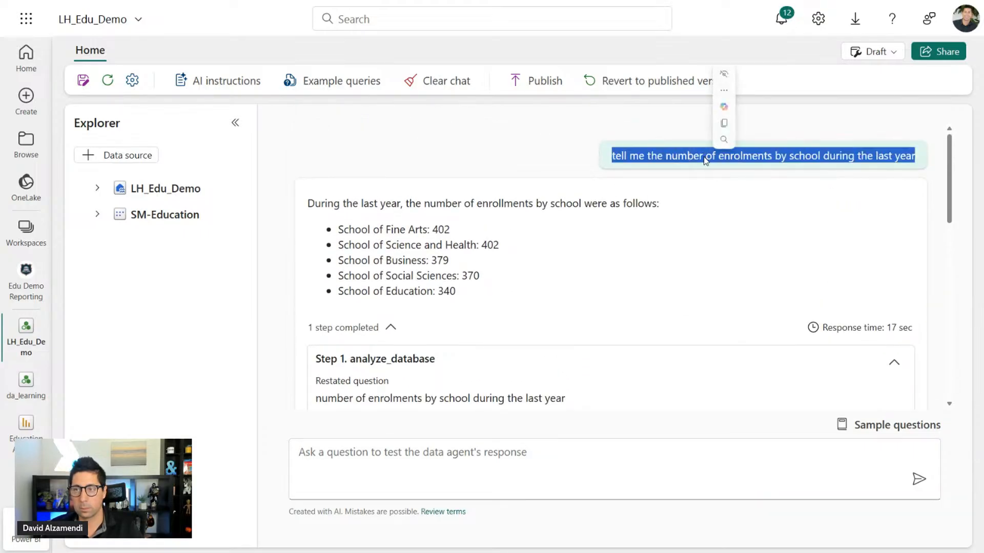
key(ctrl+c)
click(396, 452)
key(ctrl+v)
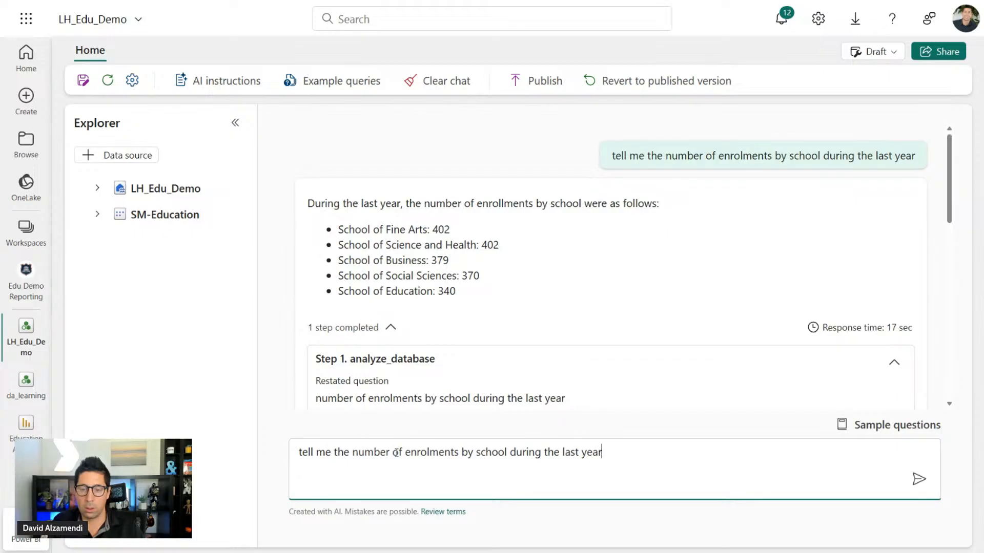
- Extend the copied enrolments question in the chat input with ", for all courses"
text(, for al)
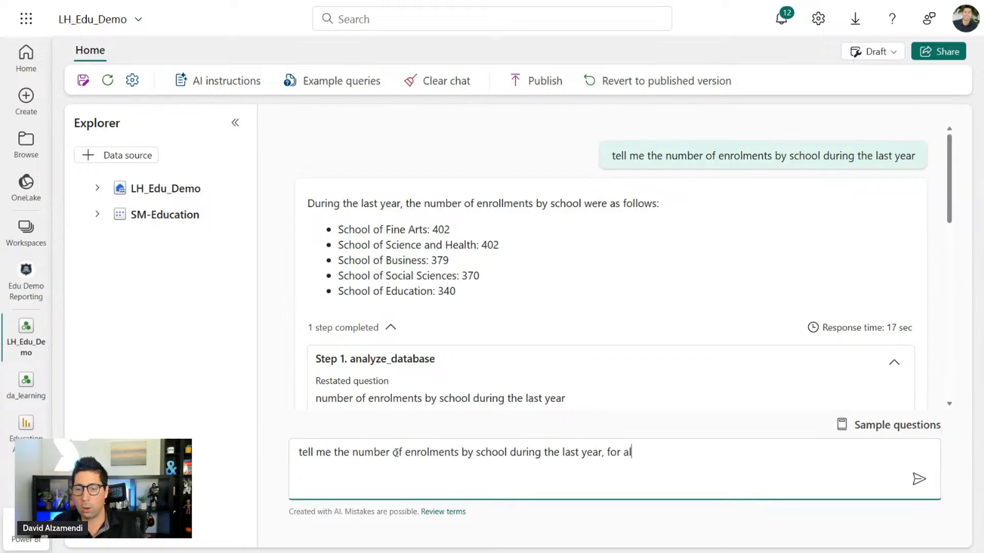
text(l a)
key(BackSpace)
text(courses)
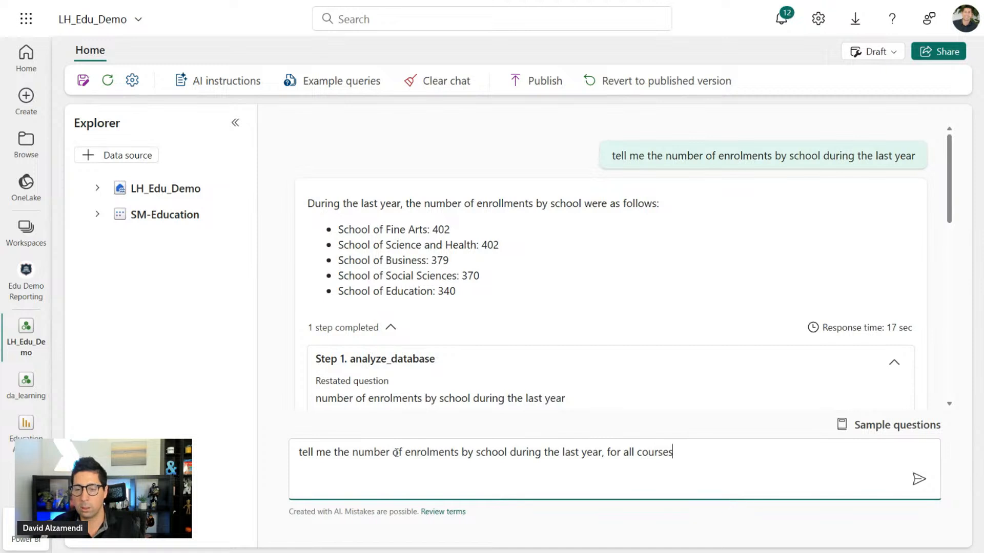
- Add ", and predict the enrollments for the upcoming year" to the question and send it to the agent
text(, and predict theen)
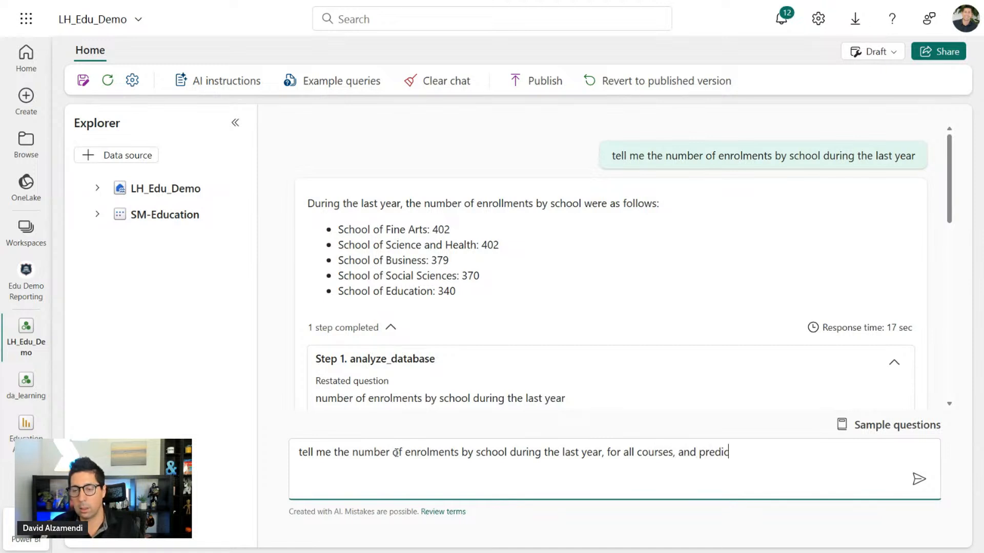
key(BackSpace)
key(BackSpace)
text(enrole)
key(BackSpace)
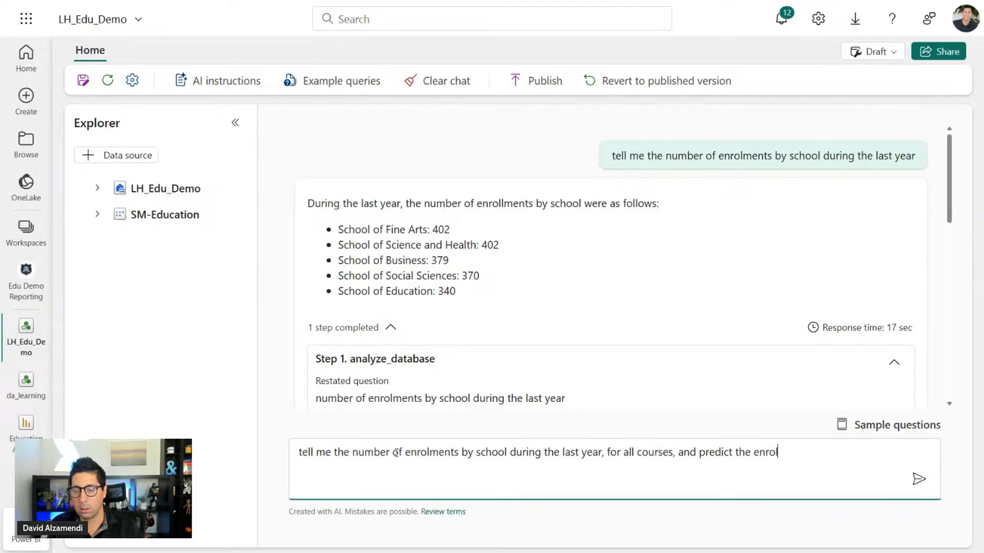
text(ments)
key(BackSpace)
key(BackSpace)
key(BackSpace)
key(BackSpace)
key(BackSpace)
key(BackSpace)
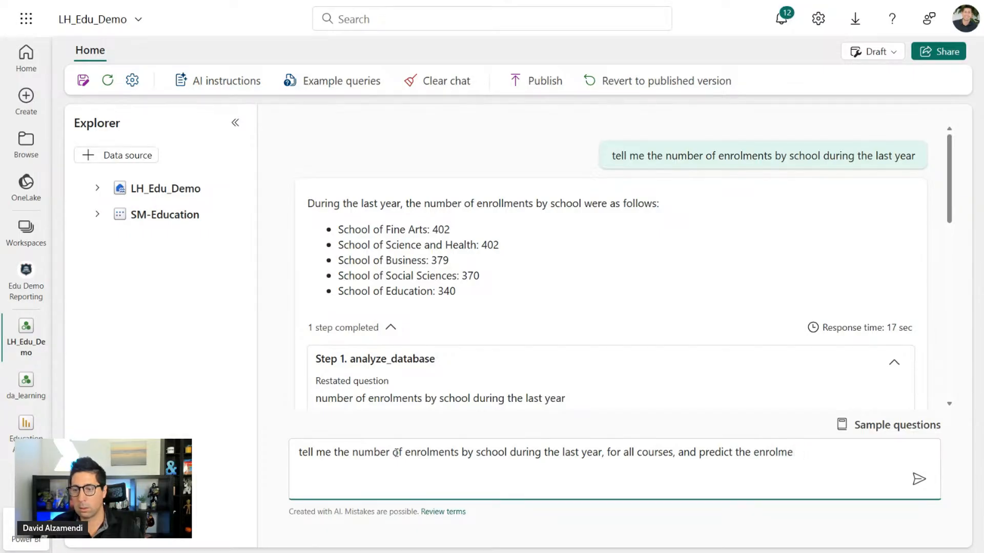
text(llments)
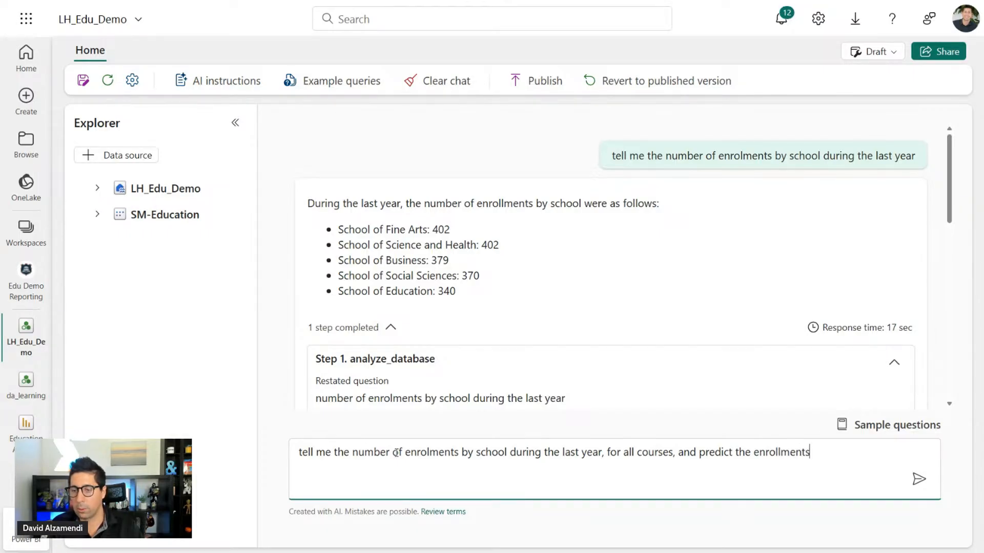
text( for the upcoming y)
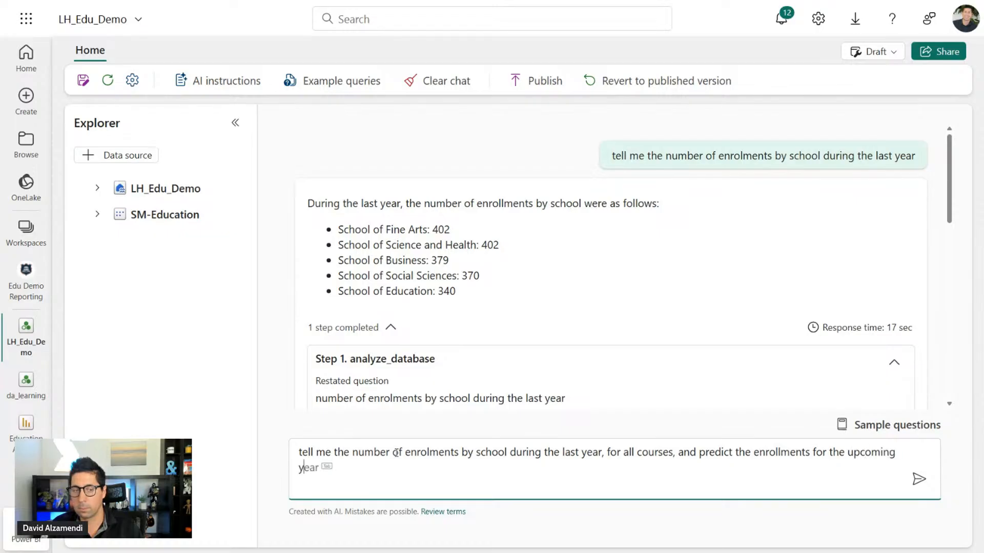
key(Tab)
key(Return)
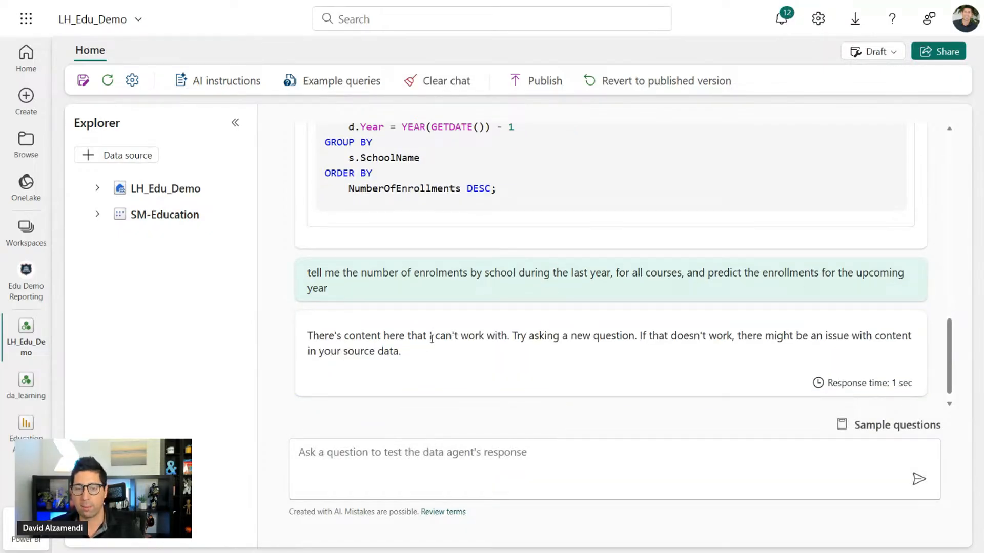
- Enlarge the page and read the agent's reply to the prediction question
key(ctrl+plus)
scroll(491, 333, down, 3)
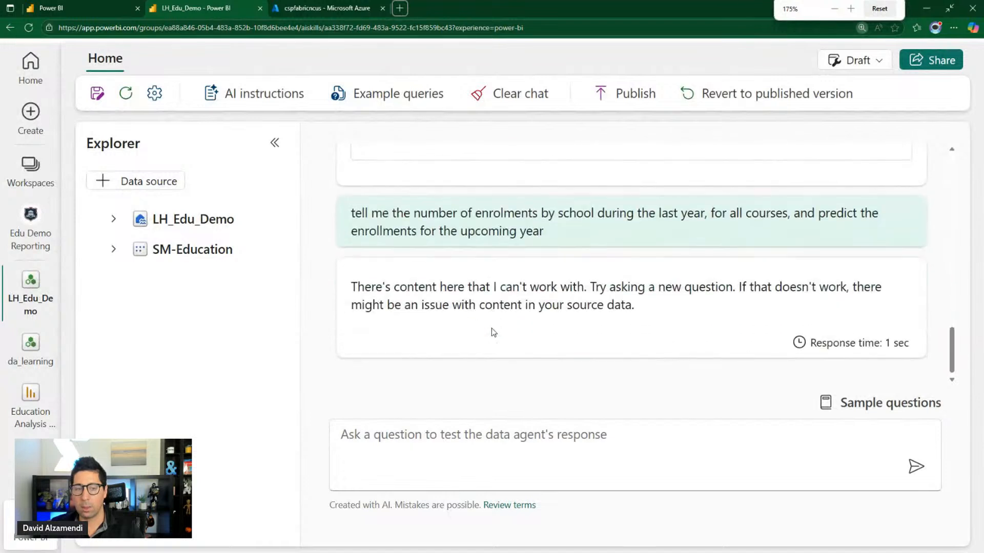
drag(357, 282, 659, 300)
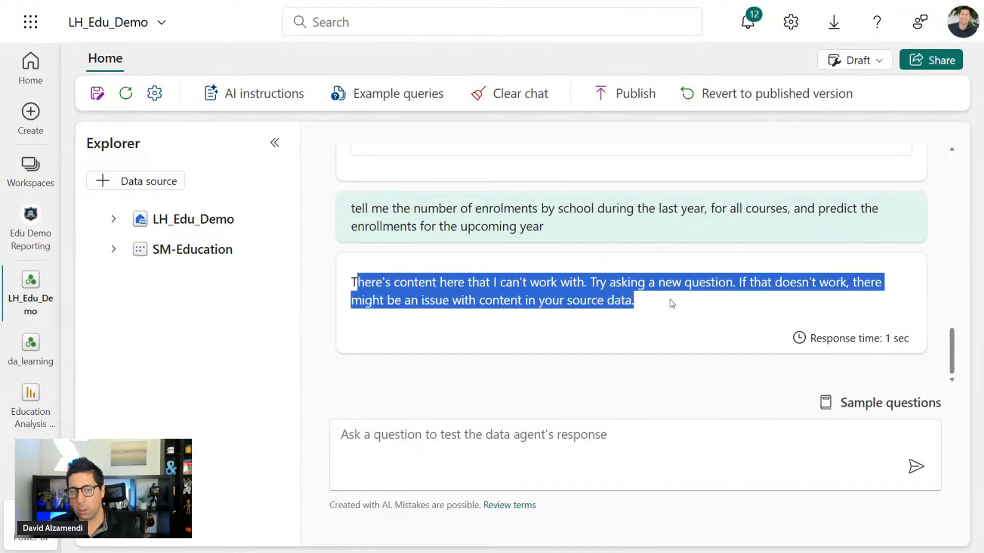
- Reuse the last question without its prediction part, asking "tell me the number of enrolments by school during the last year, for all courses"
triple_click(508, 208)
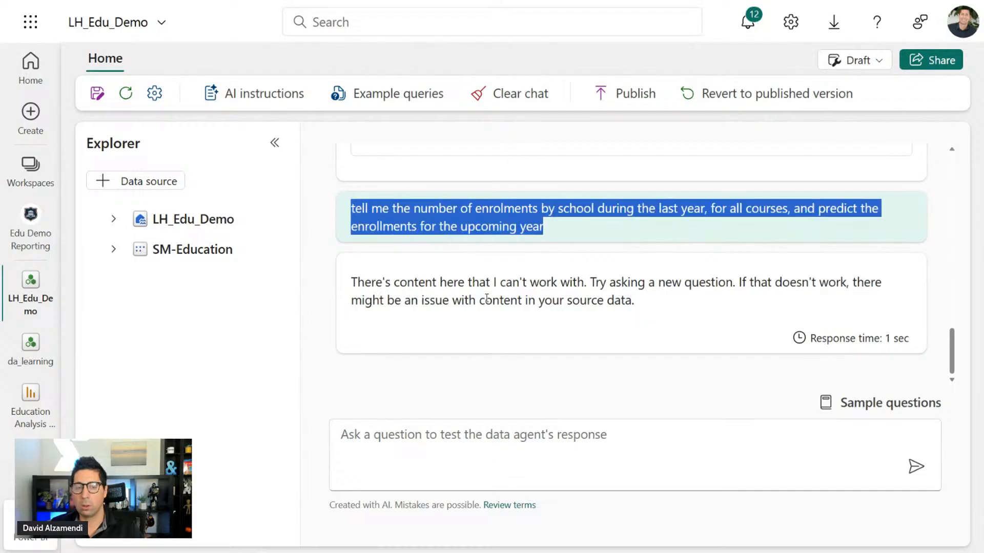
key(ctrl+c)
click(453, 434)
key(ctrl+v)
drag(753, 457, 778, 433)
key(BackSpace)
key(BackSpace)
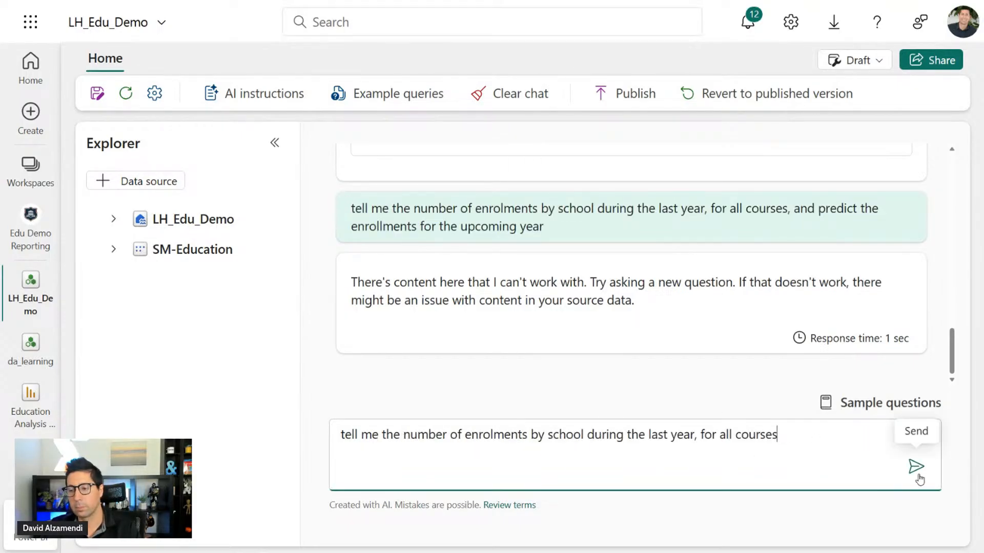
click(916, 467)
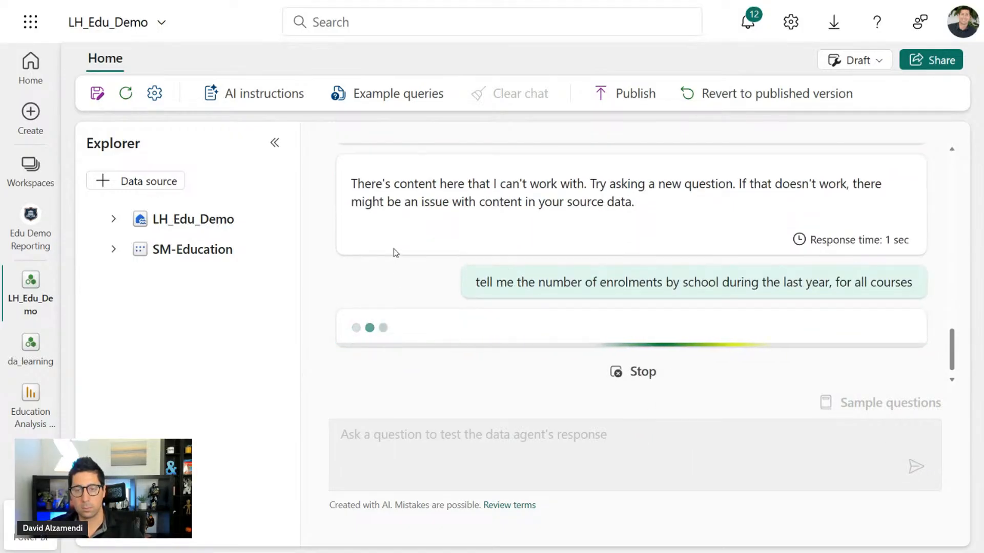
scroll(399, 243, down, 1)
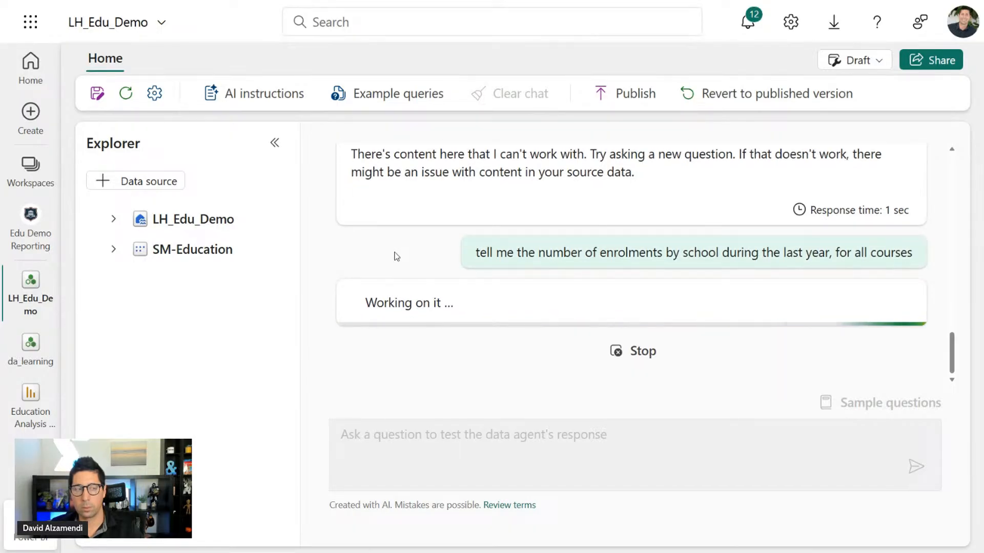
- Expand the LH_Edu_Demo source's dbo schema and widen the Explorer so its table names are readable
click(114, 249)
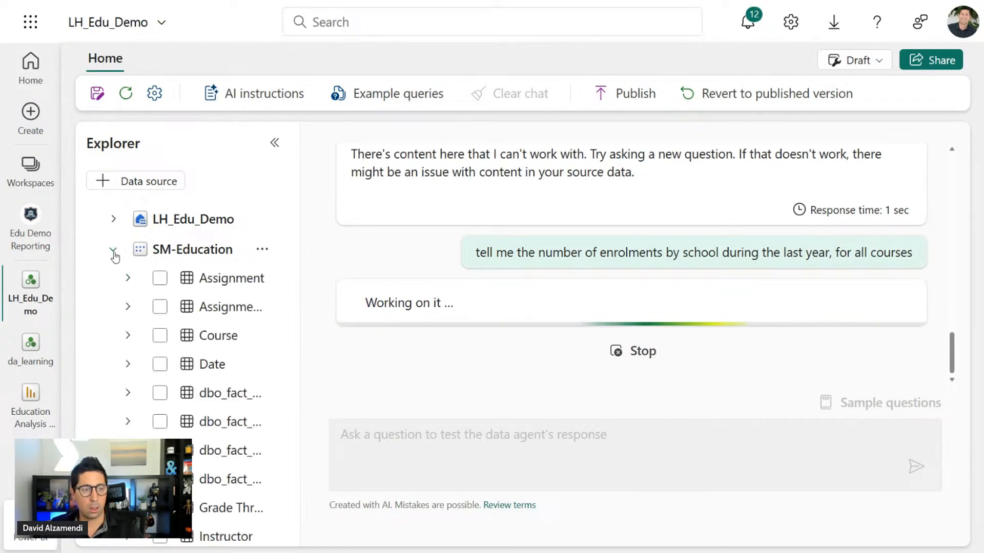
click(114, 249)
click(114, 221)
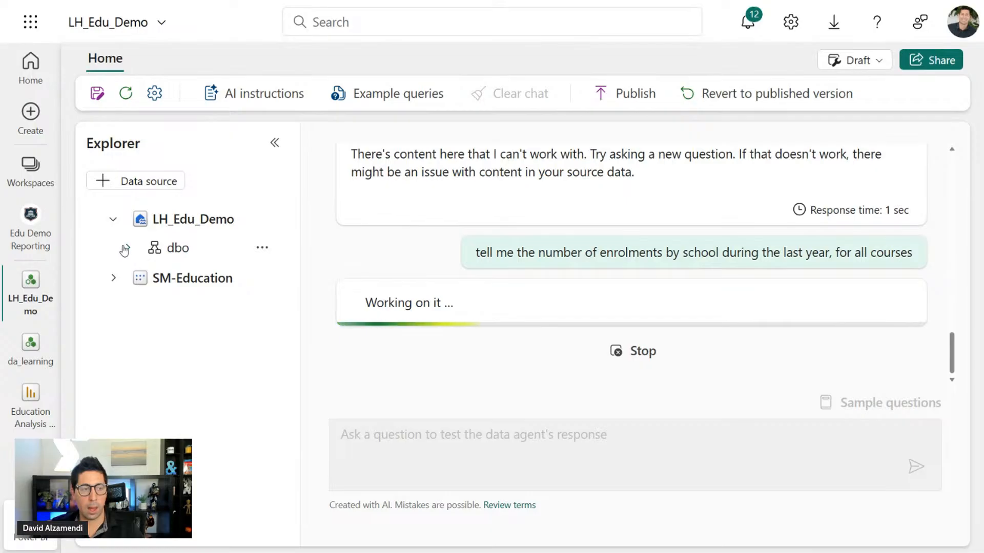
click(127, 247)
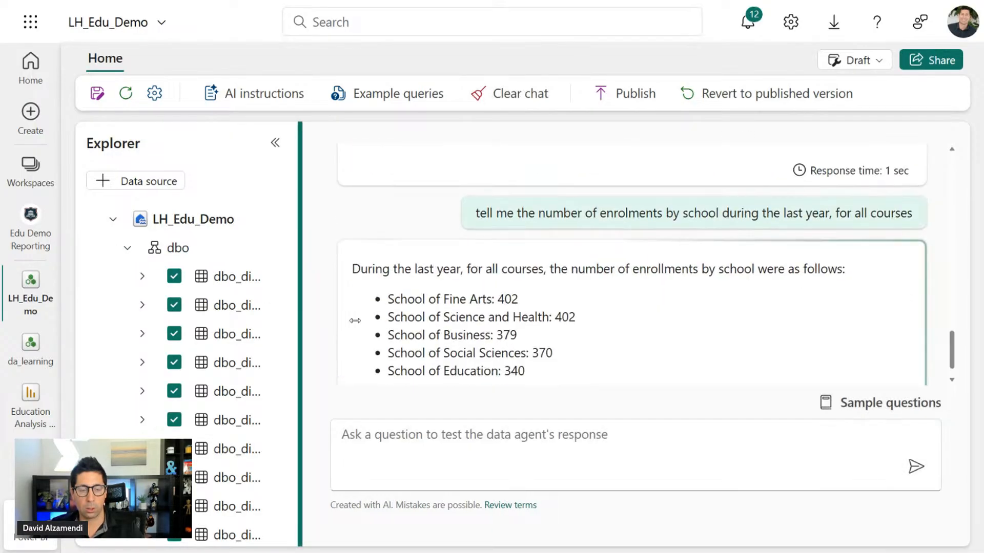
drag(301, 323, 385, 320)
- Expand the completed step of the all-courses answer and examine its query output and generated SQL
click(488, 379)
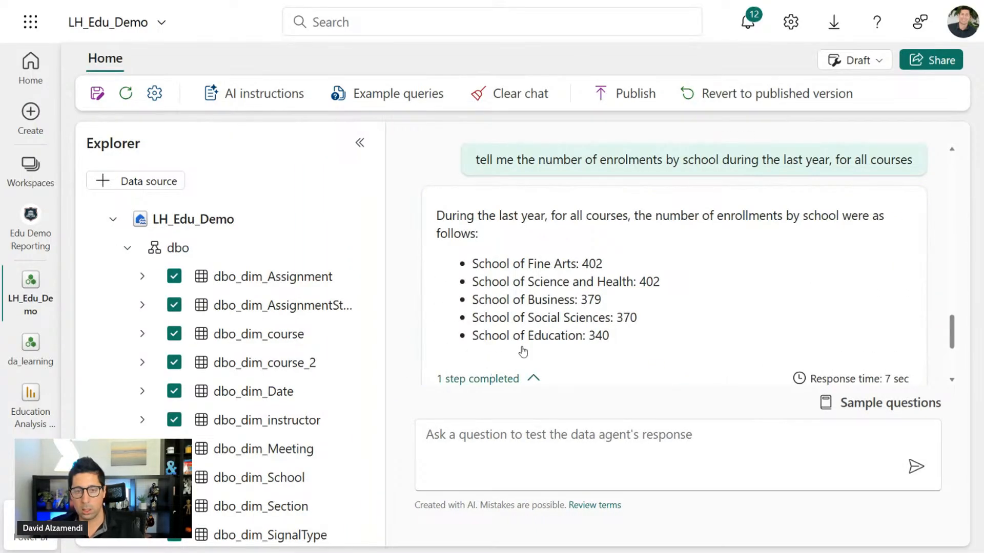
scroll(608, 280, down, 5)
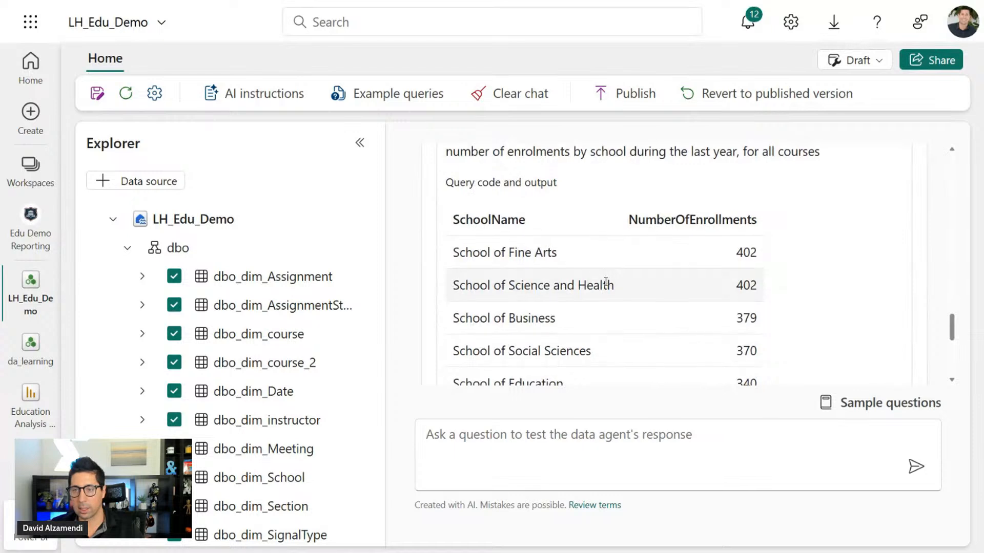
scroll(607, 280, down, 2)
scroll(603, 287, down, 2)
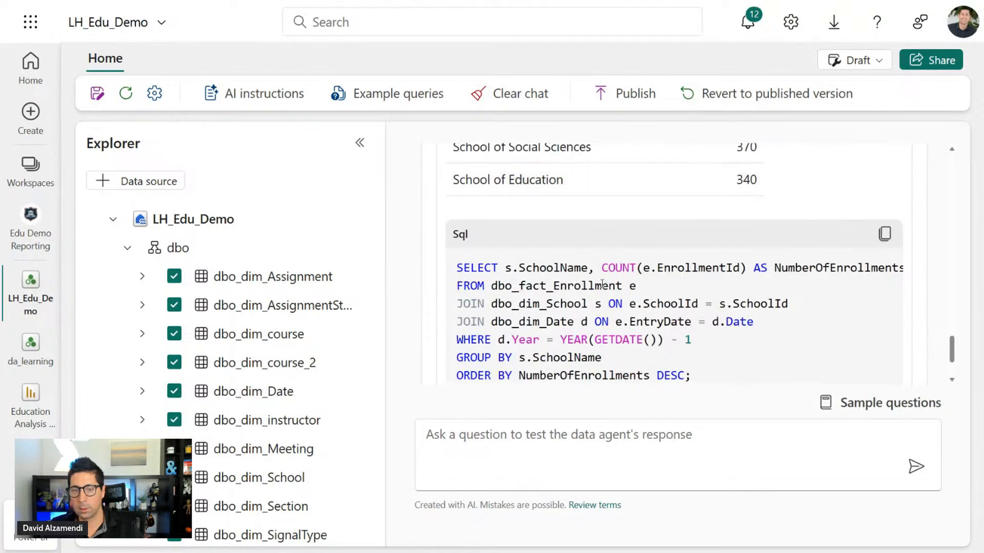
scroll(602, 284, down, 2)
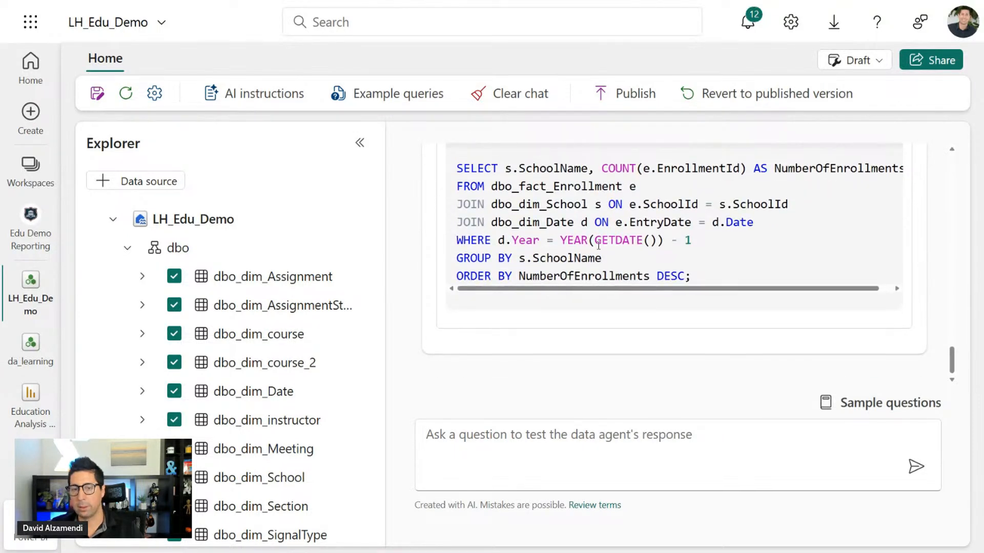
scroll(591, 239, up, 10)
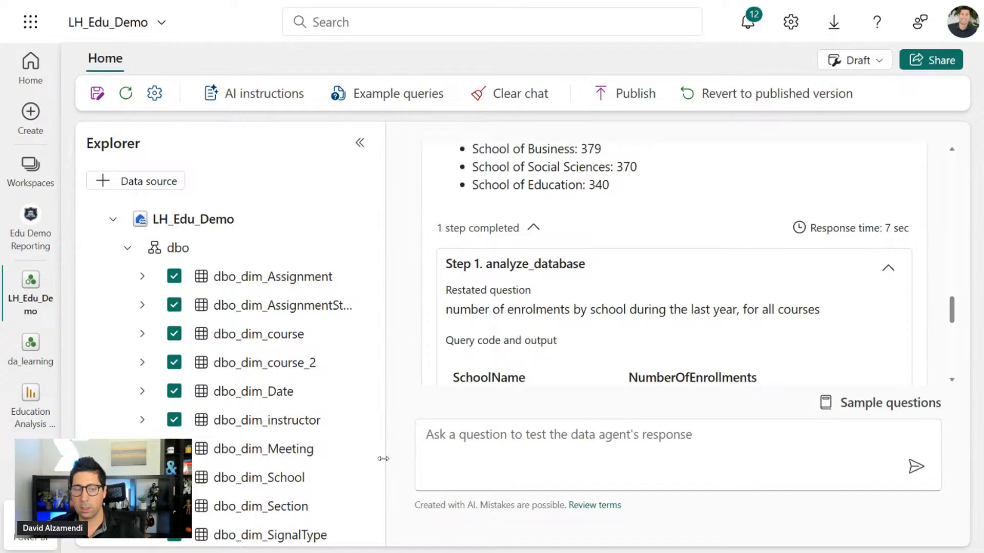
- Widen the Explorer slightly more and compare the all-courses answer with its restated question and result table
drag(385, 457, 413, 450)
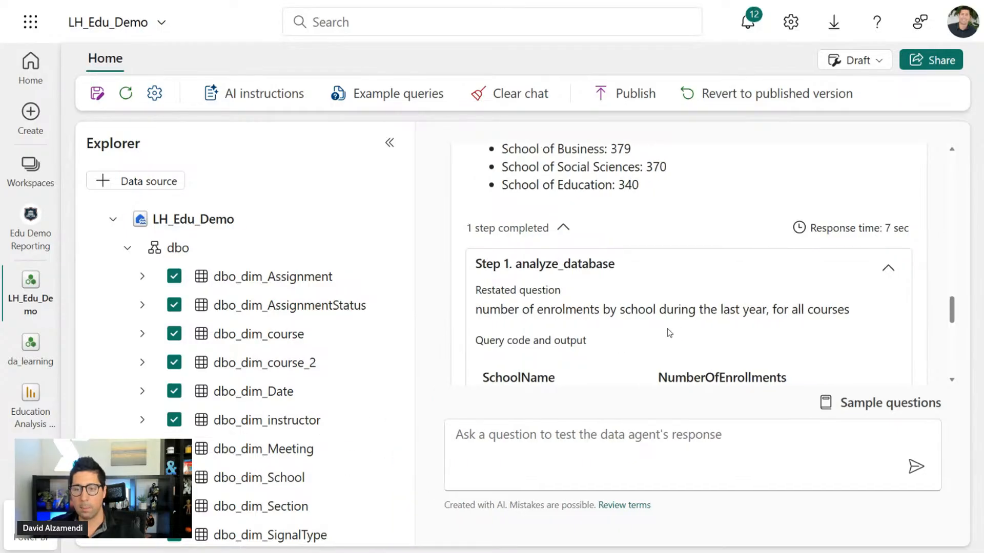
scroll(666, 333, down, 4)
scroll(641, 287, down, 1)
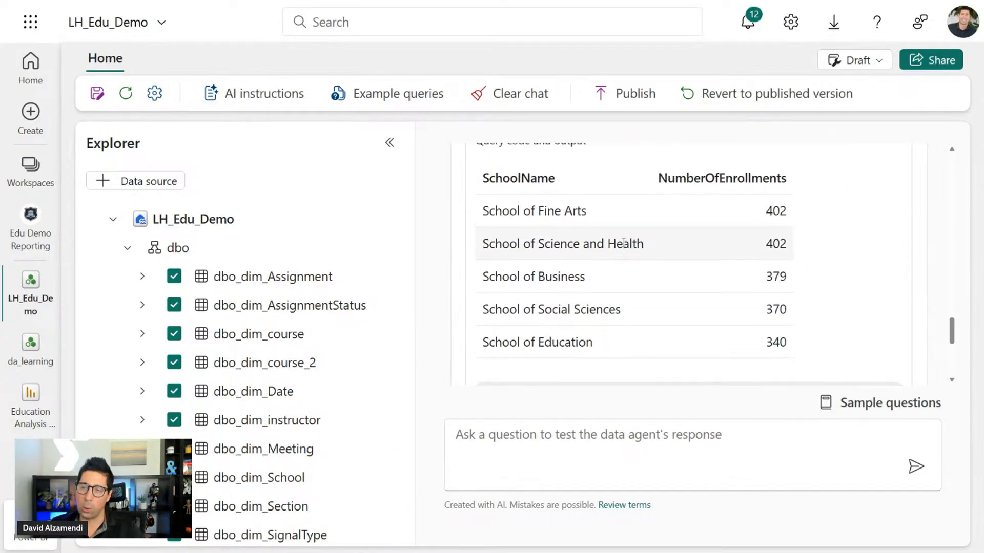
scroll(621, 257, up, 6)
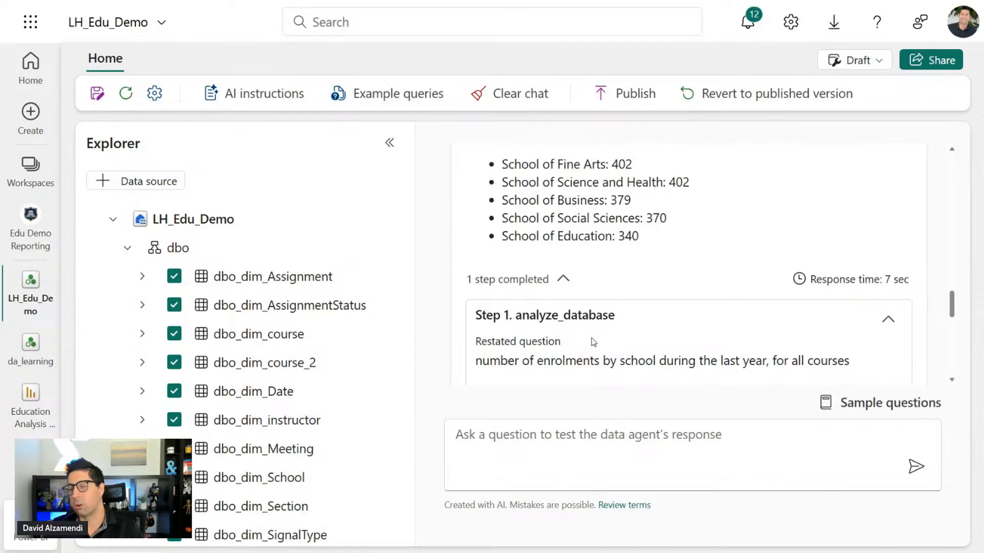
scroll(595, 337, up, 2)
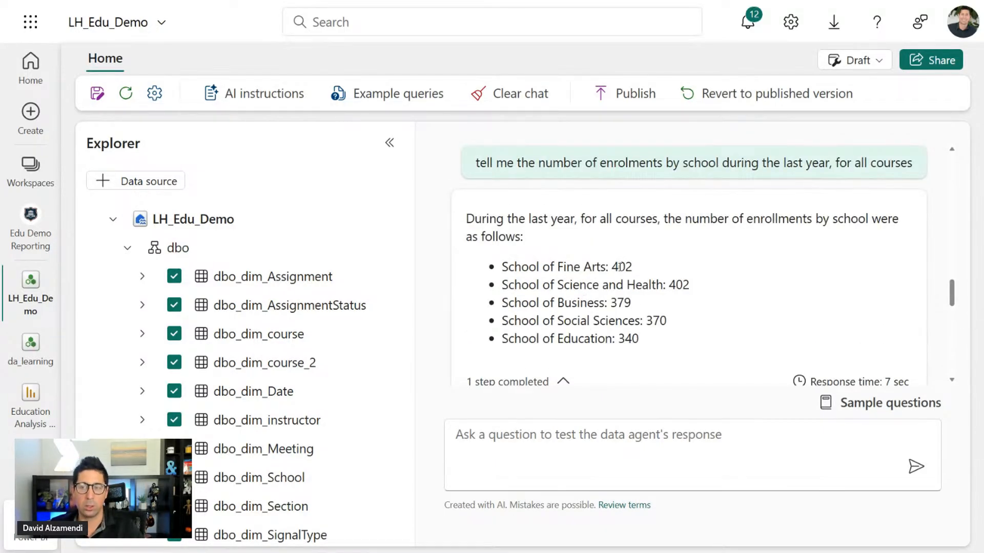
scroll(619, 268, up, 1)
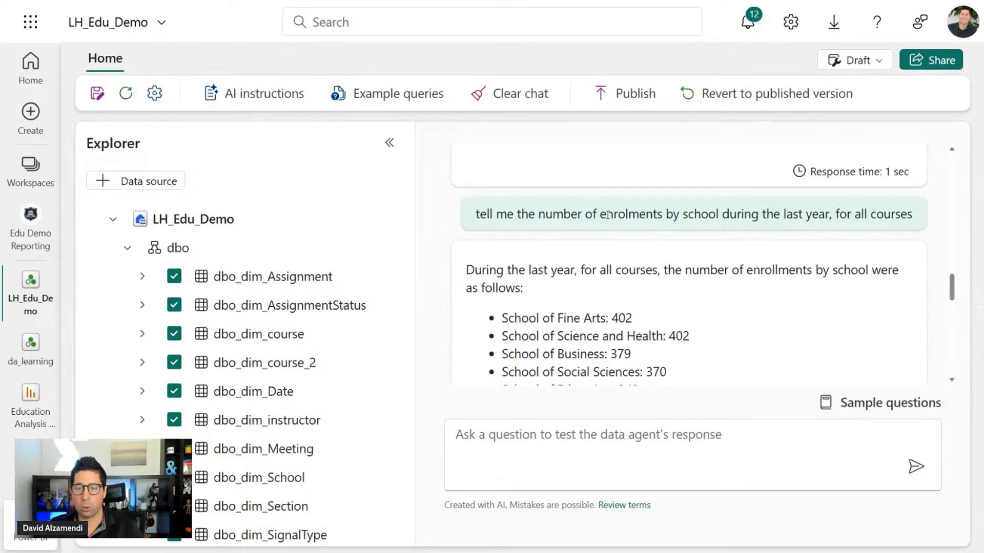
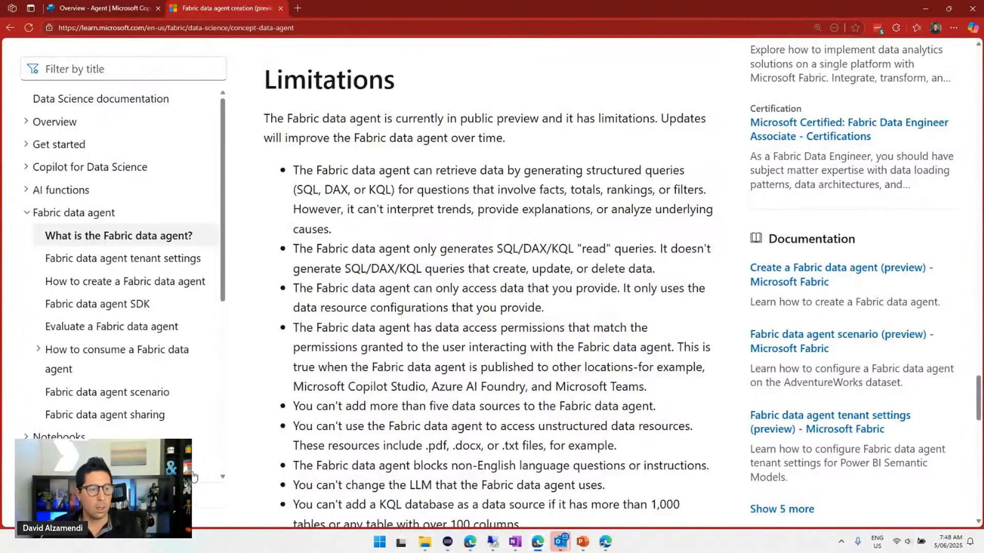
- In the Fabric data agent documentation on Microsoft Learn, expand "How to consume a Fabric data agent" and review its articles
click(49, 349)
scroll(55, 294, down, 1)
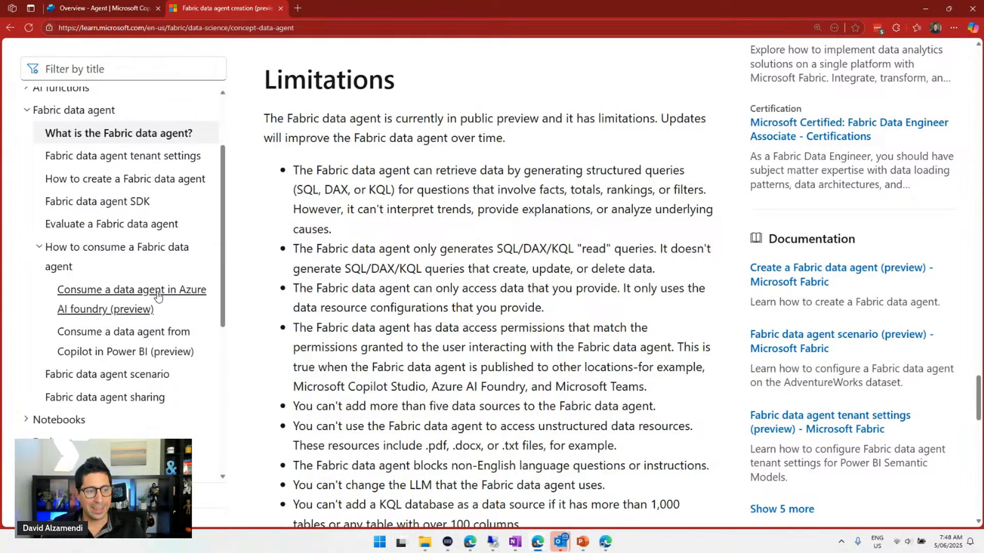
- Switch to Copilot Studio and examine the Agent's overview, including its details, instructions, knowledge, tools, triggers and topics
click(123, 7)
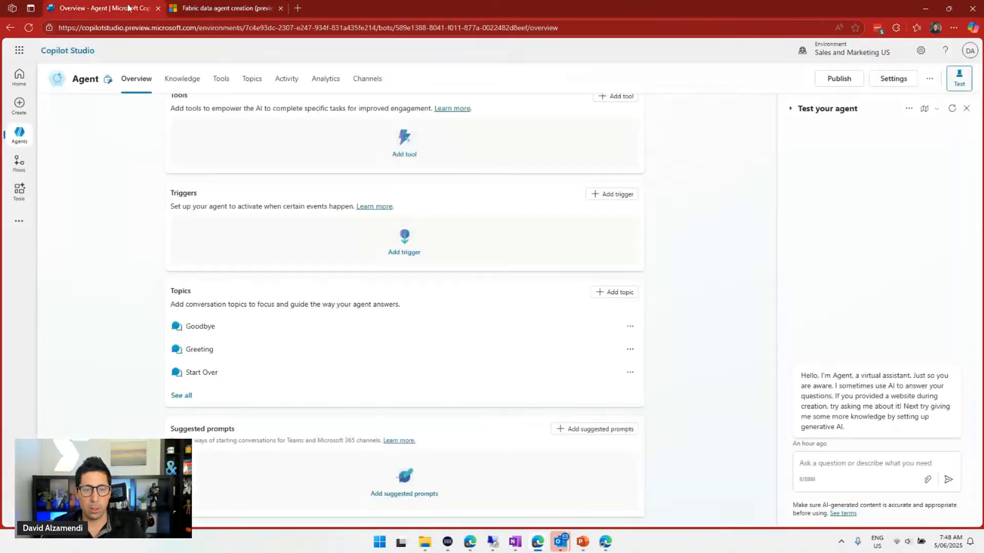
scroll(383, 238, up, 1)
scroll(384, 237, up, 7)
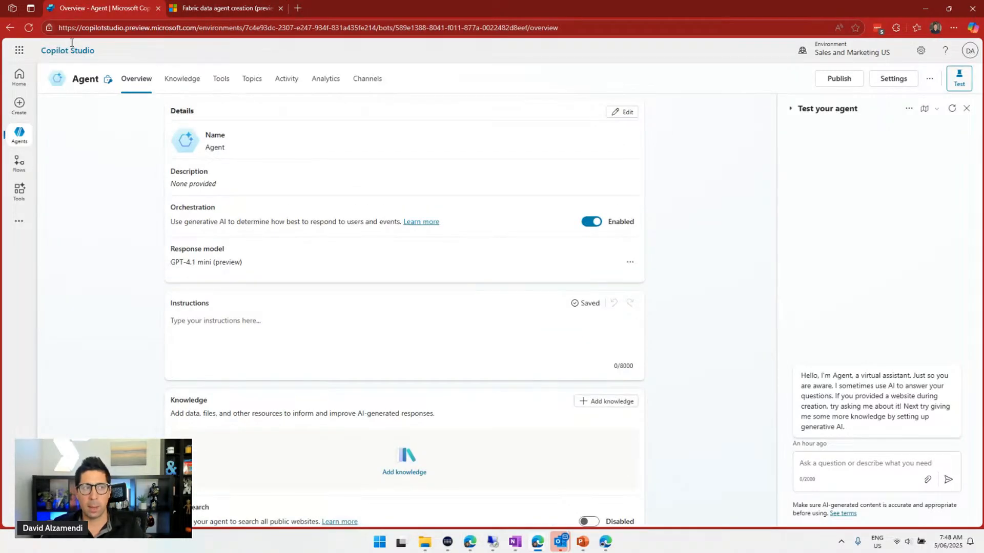
scroll(200, 137, down, 2)
scroll(235, 167, down, 4)
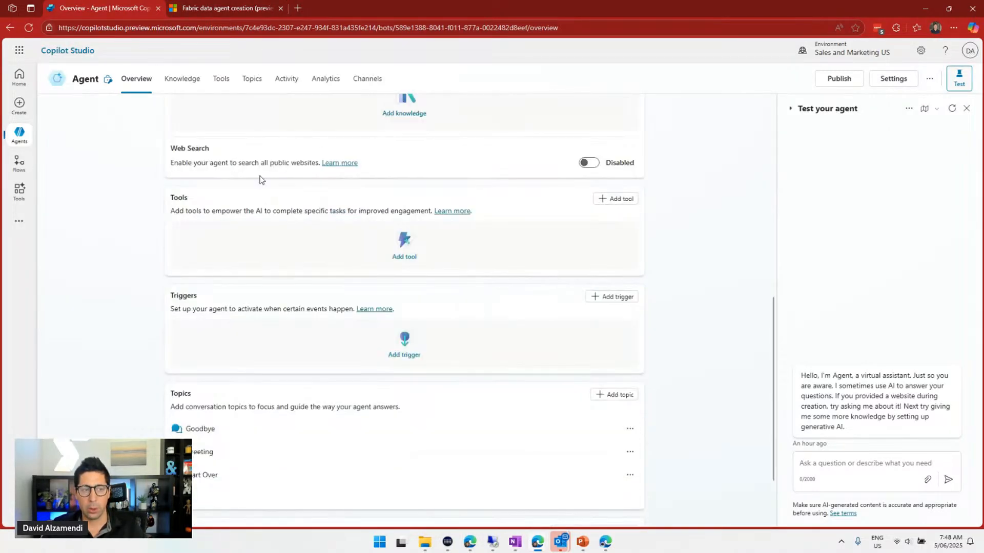
scroll(259, 179, up, 3)
scroll(263, 181, up, 1)
scroll(266, 191, down, 4)
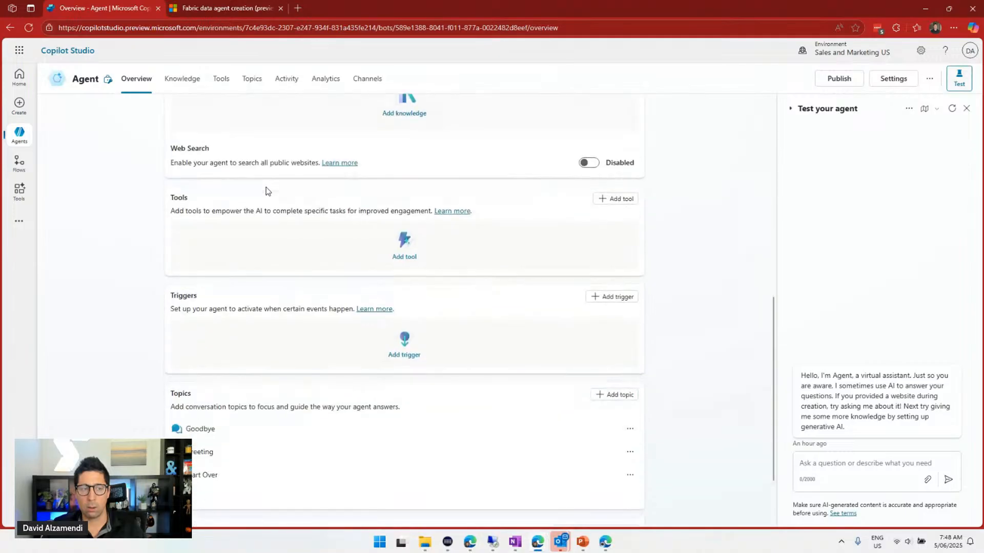
key(Print)
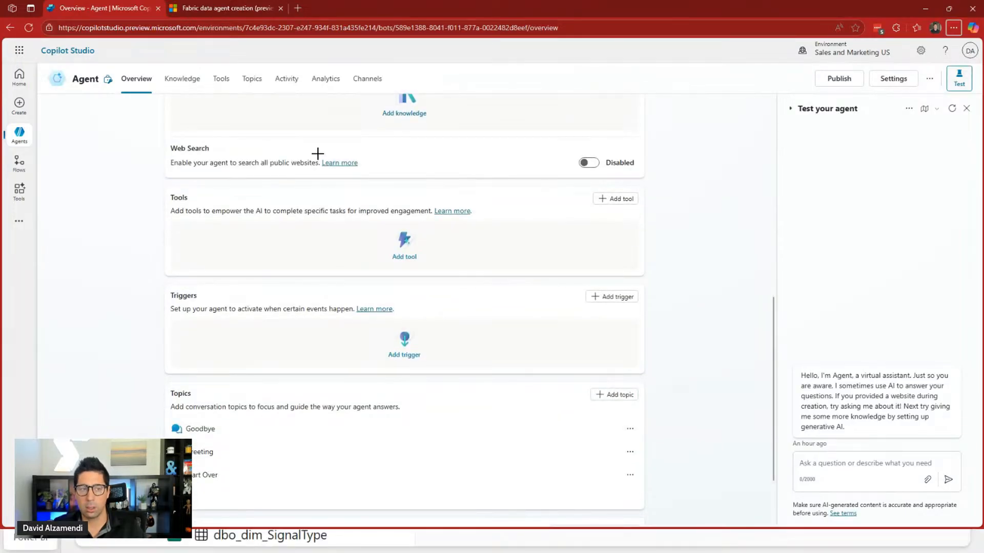
key(Escape)
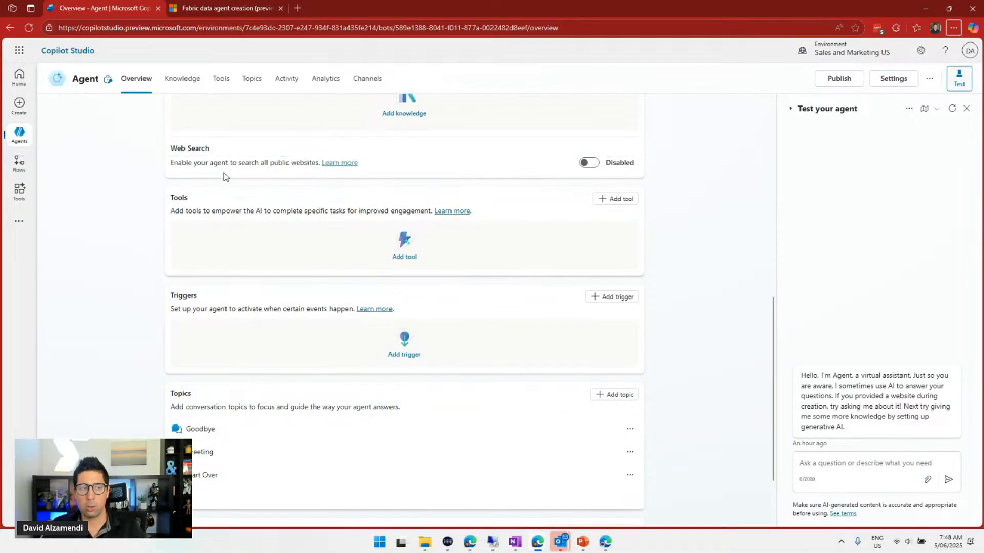
- Zoom in on the Agent overview and write the screen annotation "Agents" between the Tools and Triggers sections
key(ctrl+1)
click(157, 306)
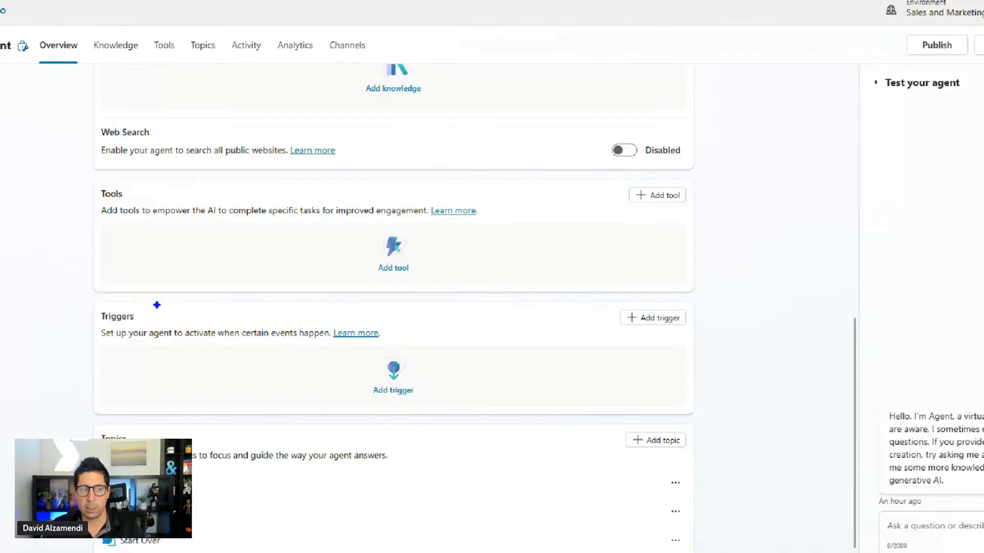
text(tAget)
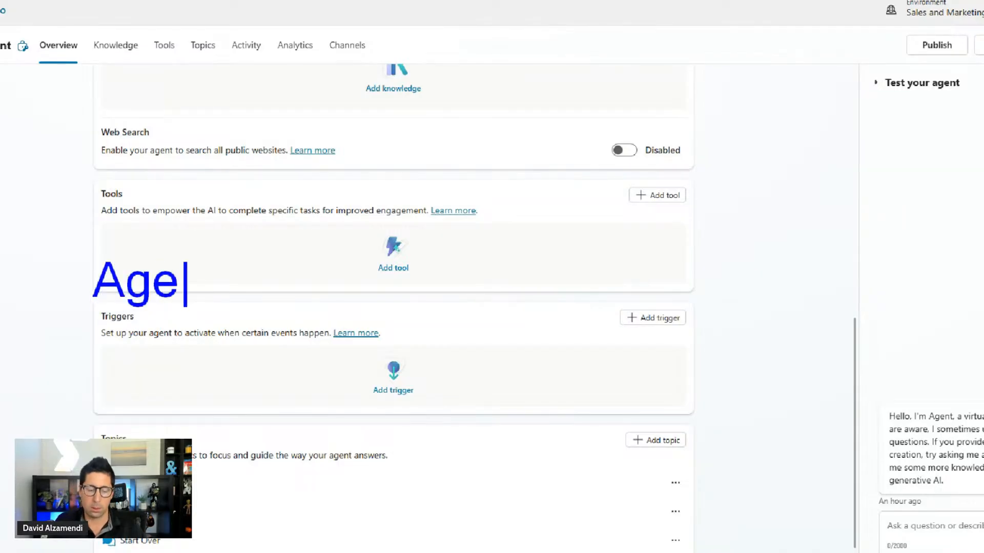
key(BackSpace)
text(nts)
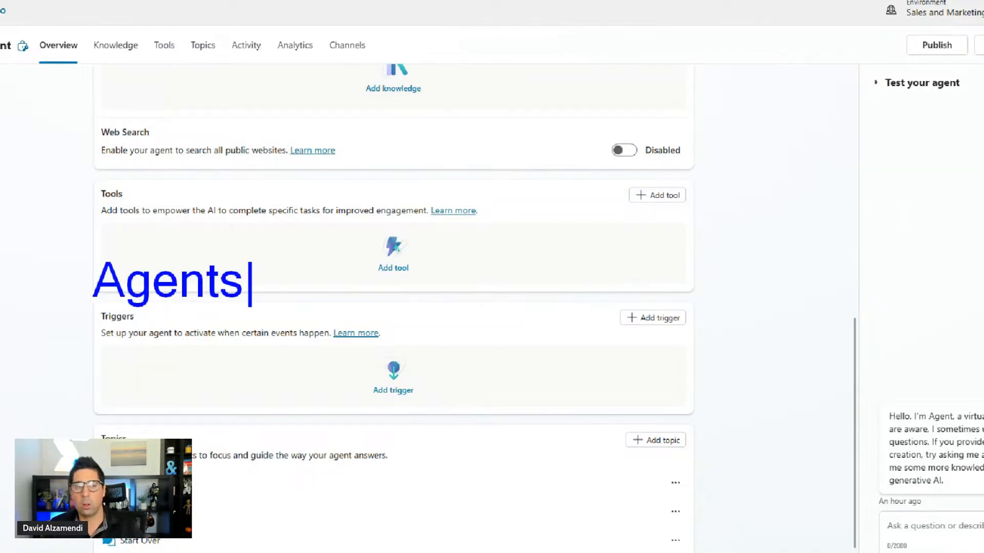
key(Escape)
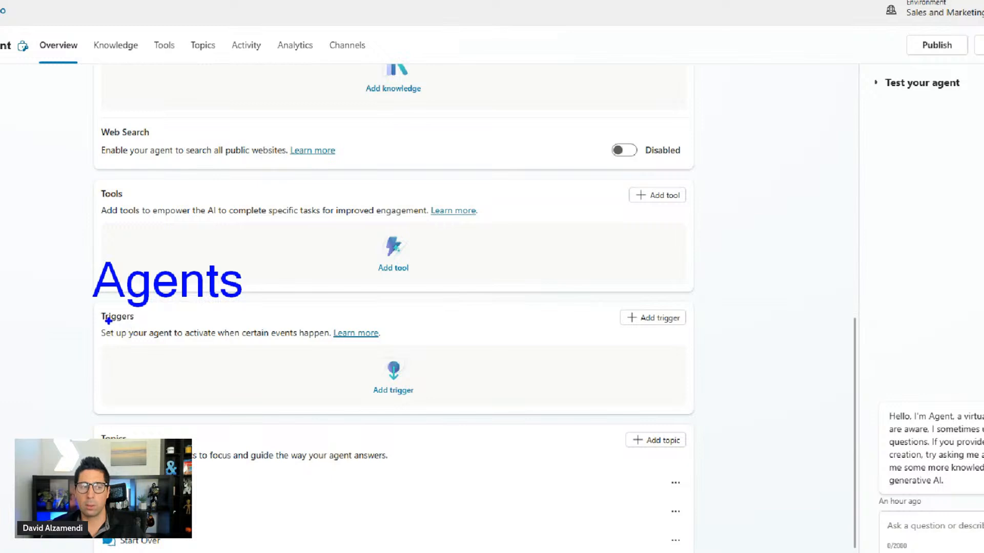
- Annotate "Fabric Data Agents" beneath the "Agents" label, frame both labels with a rectangle and mark the Channels heading
text(tF)
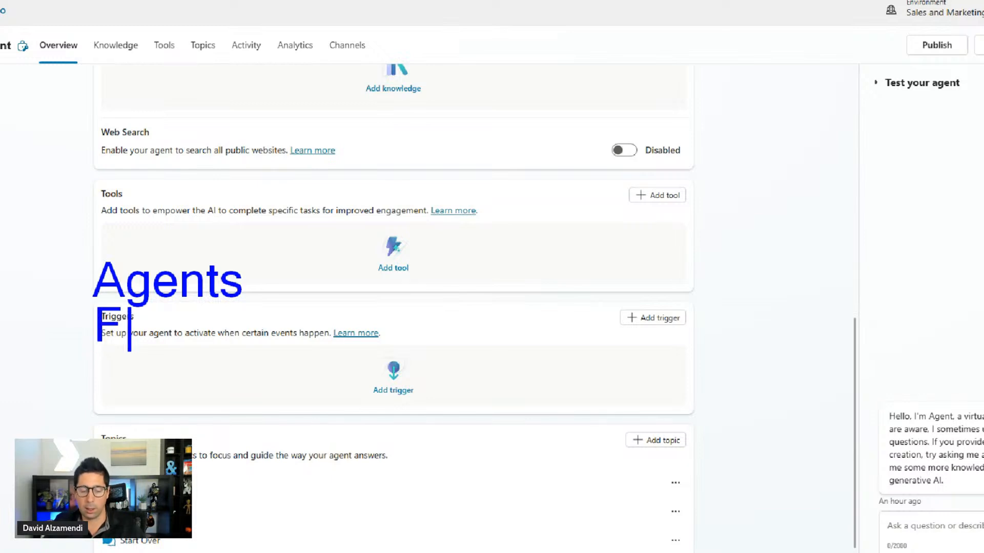
text(abric A)
key(BackSpace)
text(D)
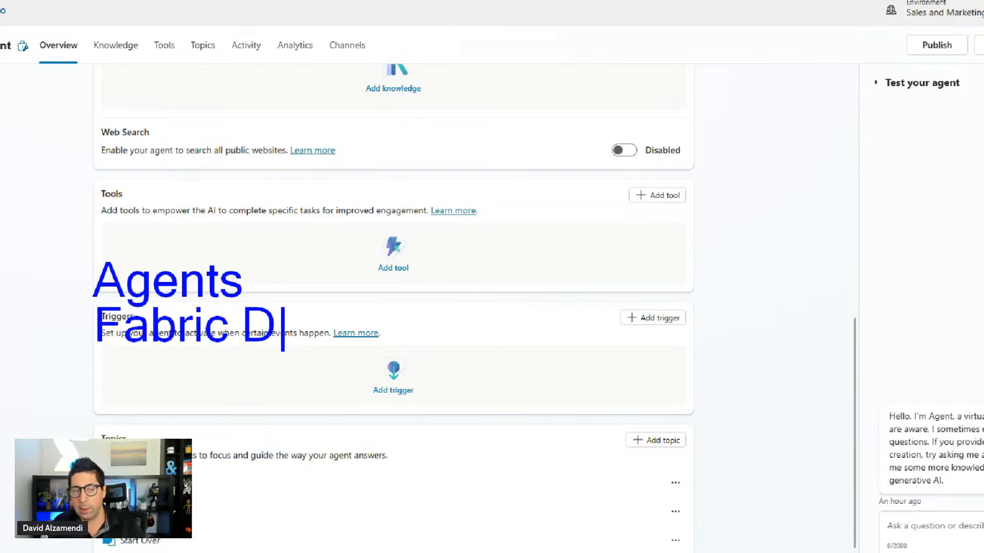
text(ata Agents)
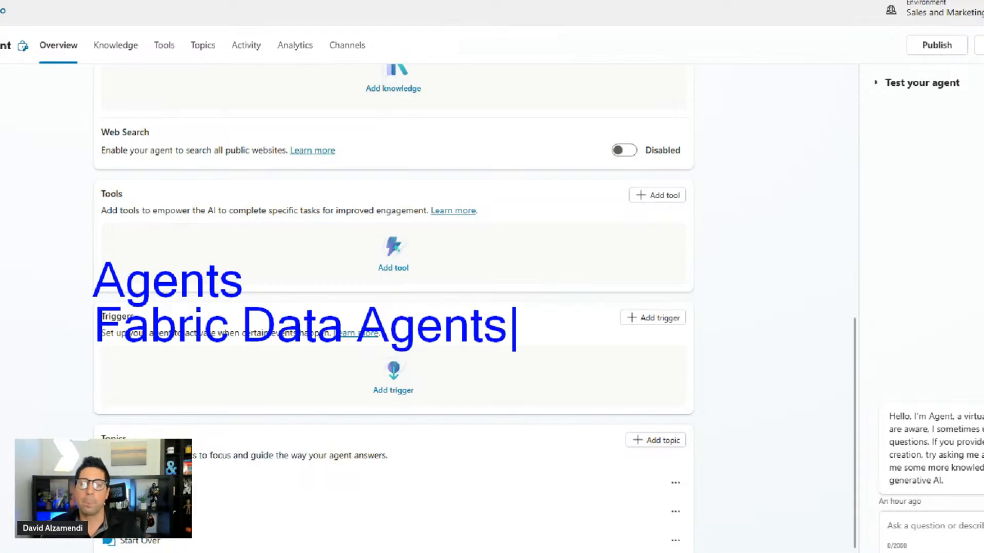
key(Escape)
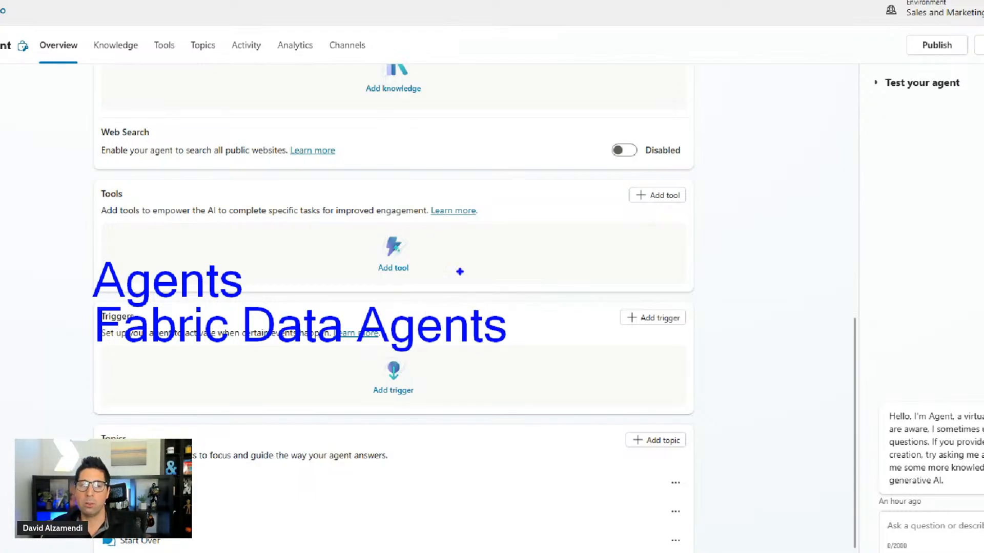
mouse_move(41, 222)
mouse_down()
mouse_move(532, 339)
mouse_move(563, 375)
mouse_up()
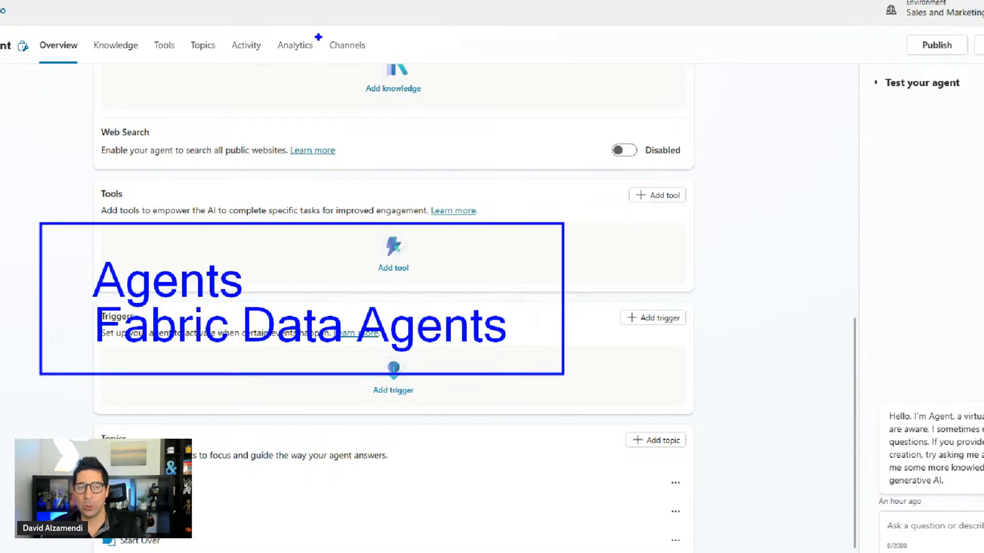
drag(318, 35, 381, 62)
key(Escape)
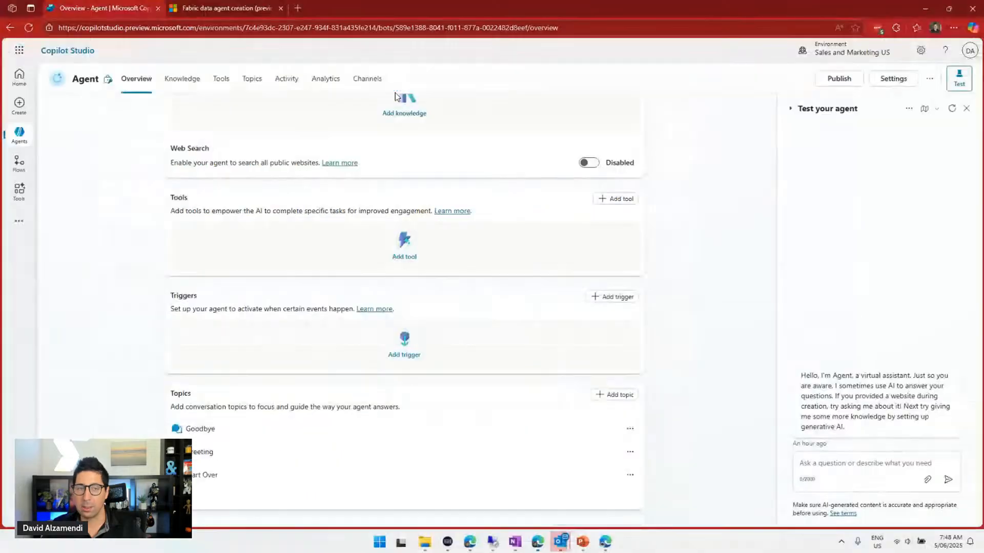
- Show the Agent's channels and outline Teams and Microsoft 365 Copilot, Web app, and the Agent name on the zoomed view
click(386, 79)
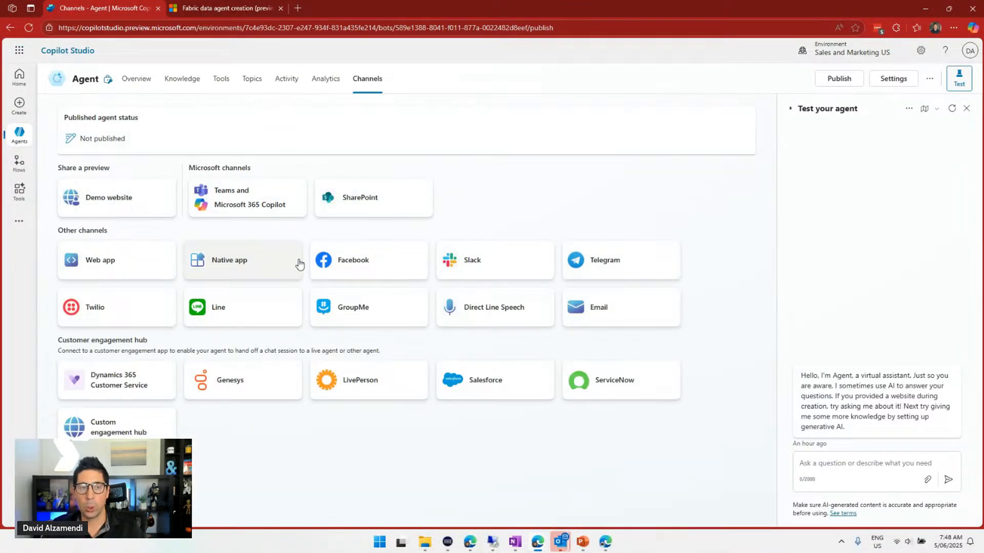
key(ctrl+1)
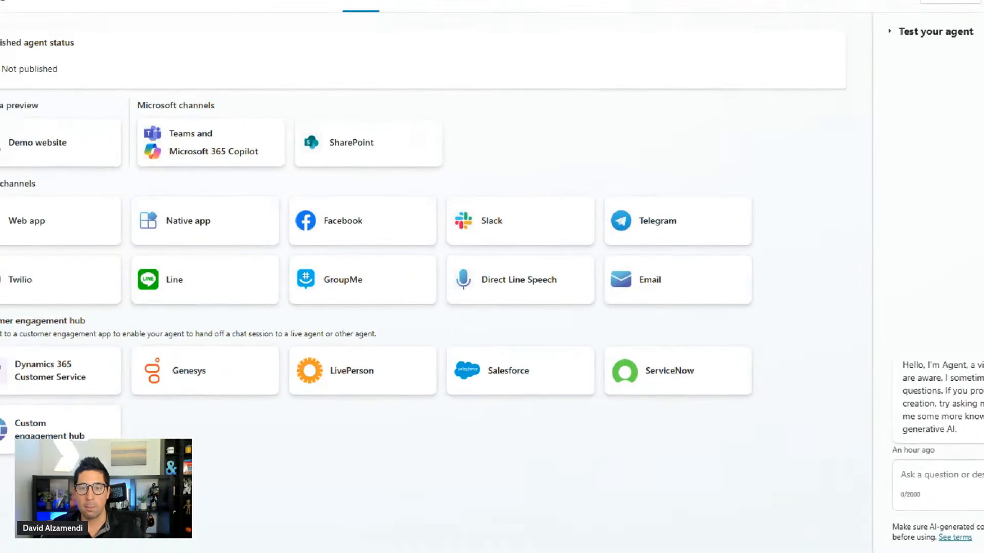
click(157, 370)
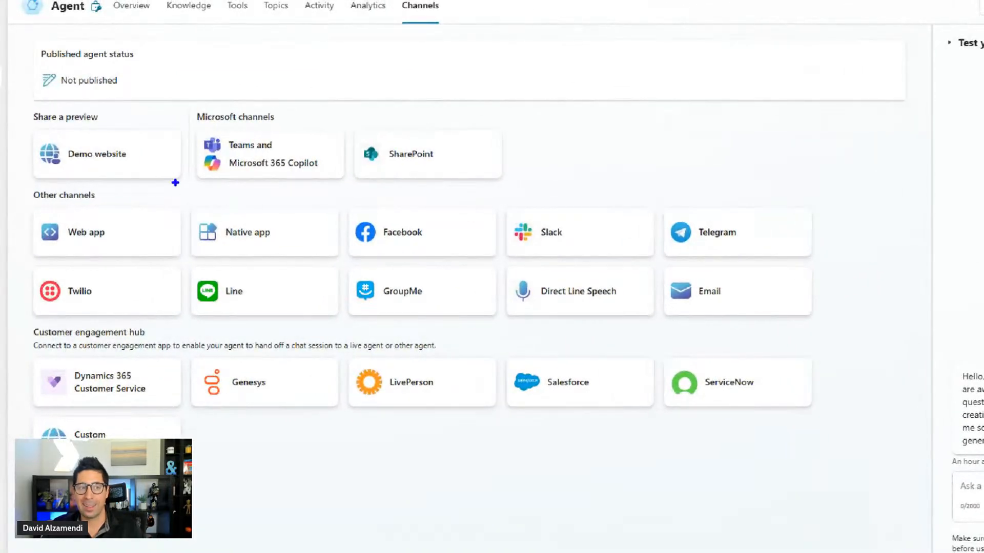
drag(193, 129, 348, 176)
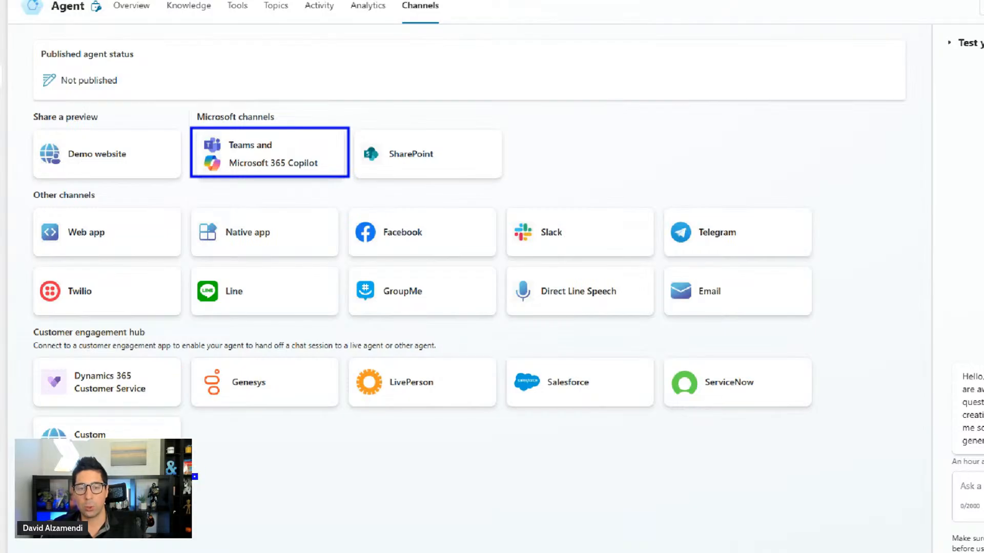
drag(28, 209, 181, 258)
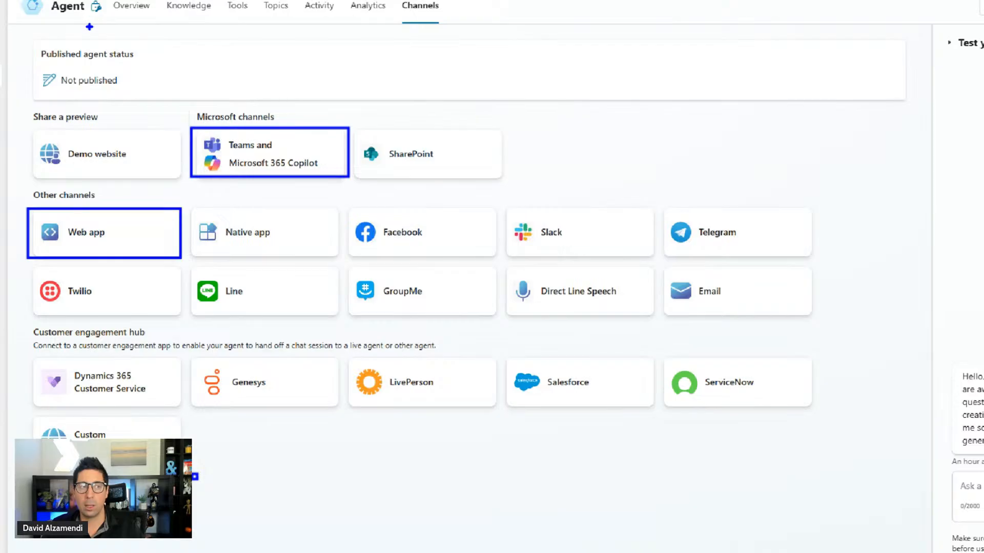
drag(90, 27, 31, 1)
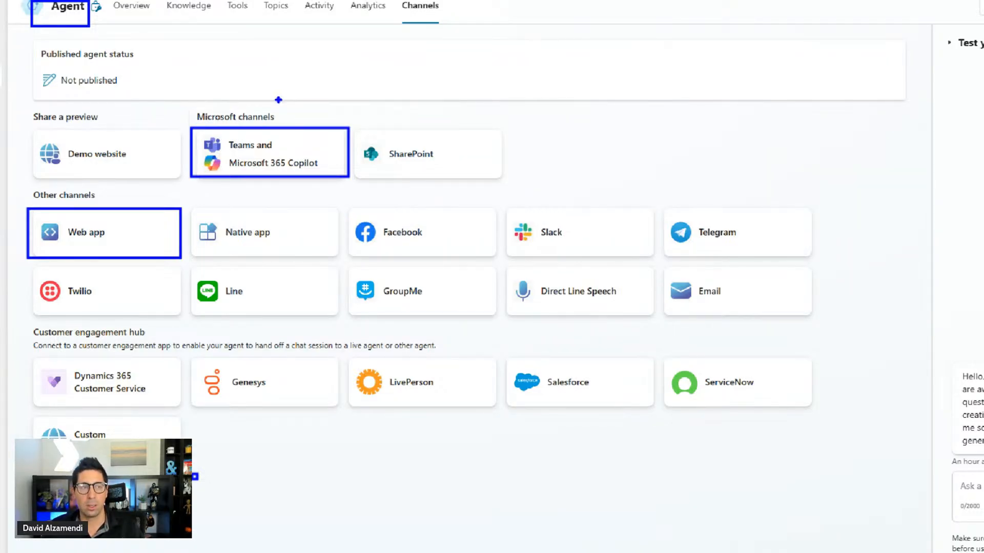
- Return to the Fabric data agent documentation and review the Fabric data agent SDK article through its installation and quick start sections
click(211, 8)
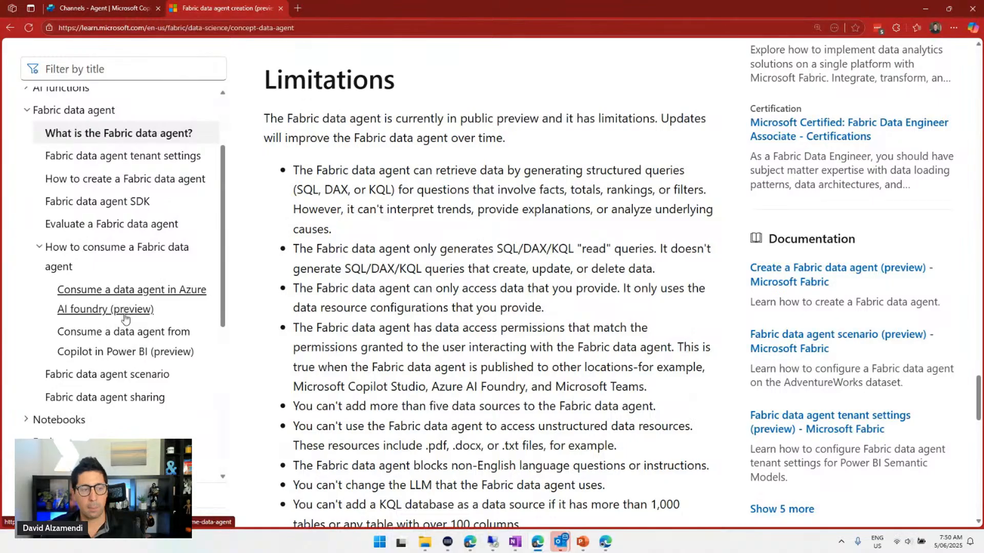
scroll(125, 318, down, 1)
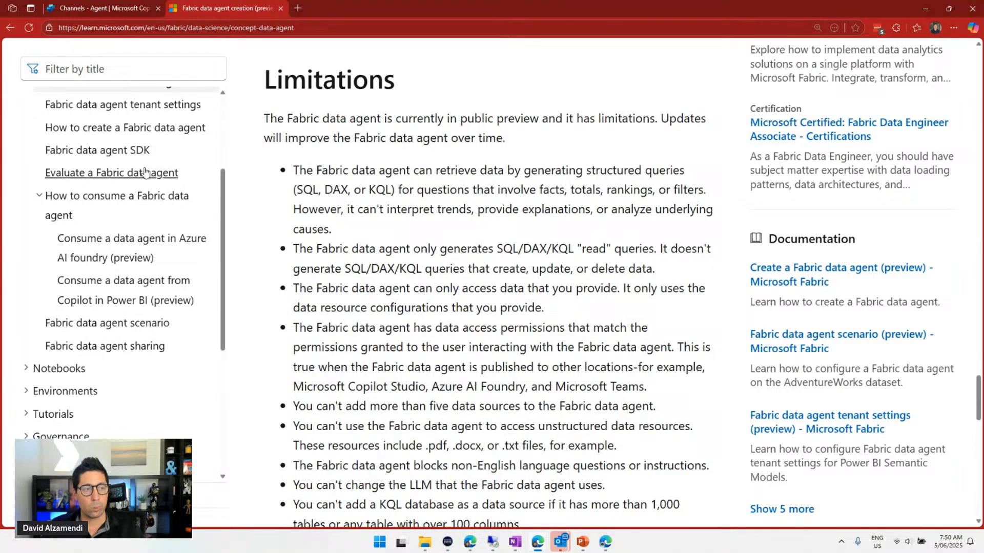
click(98, 150)
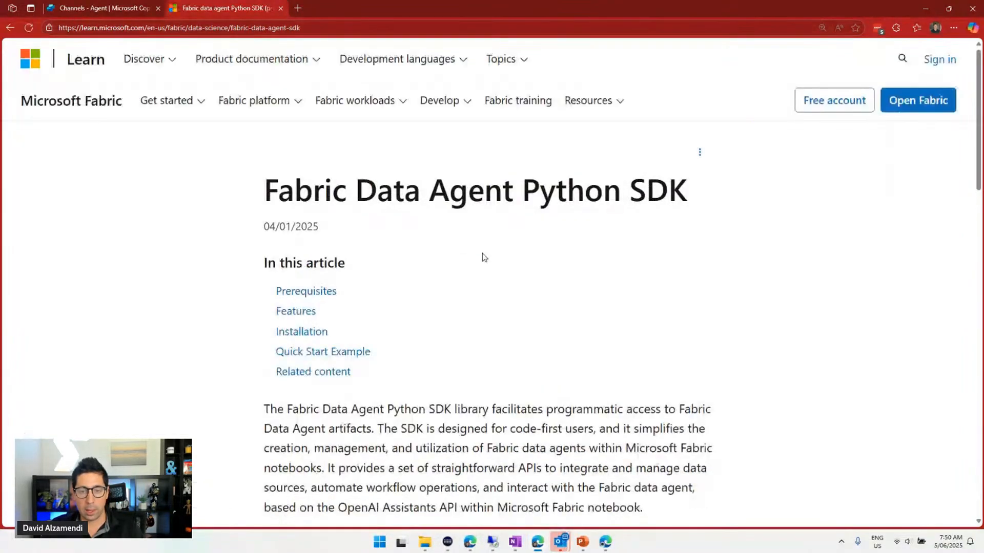
scroll(476, 240, down, 10)
scroll(474, 238, up, 10)
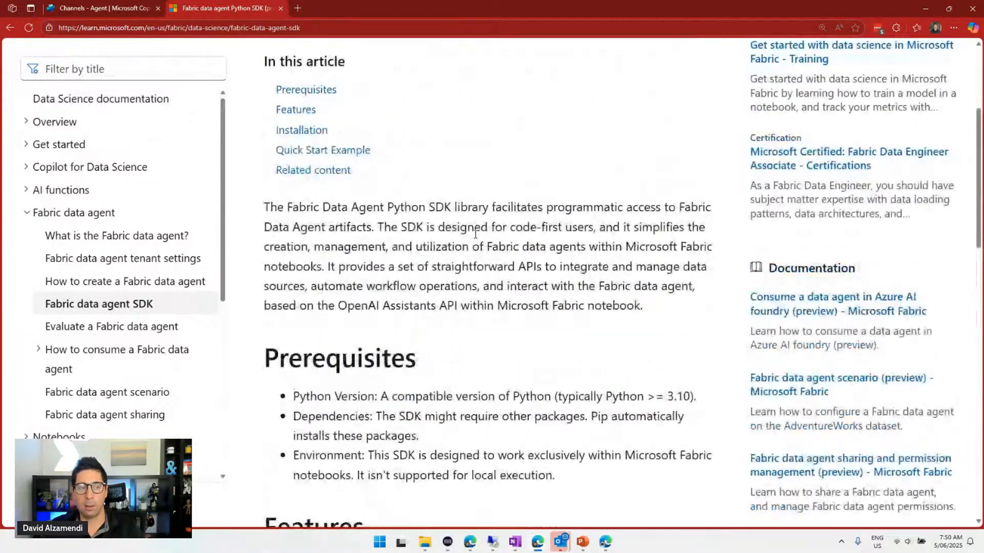
scroll(475, 190, down, 10)
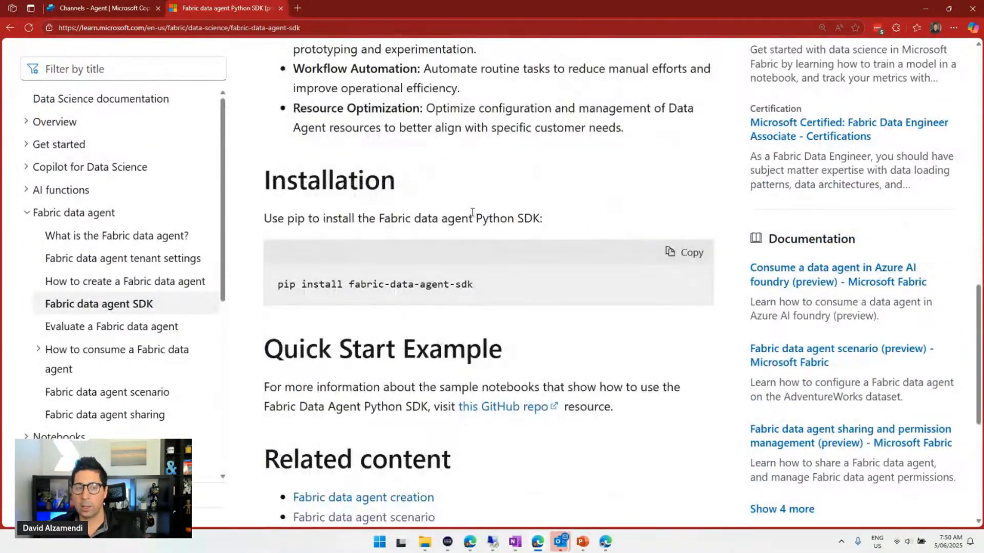
scroll(472, 213, down, 4)
scroll(473, 216, up, 2)
- Zoom in on the Installation section and outline the "pip install fabric-data-agent-sdk" command with a pointer line
key(ctrl+1)
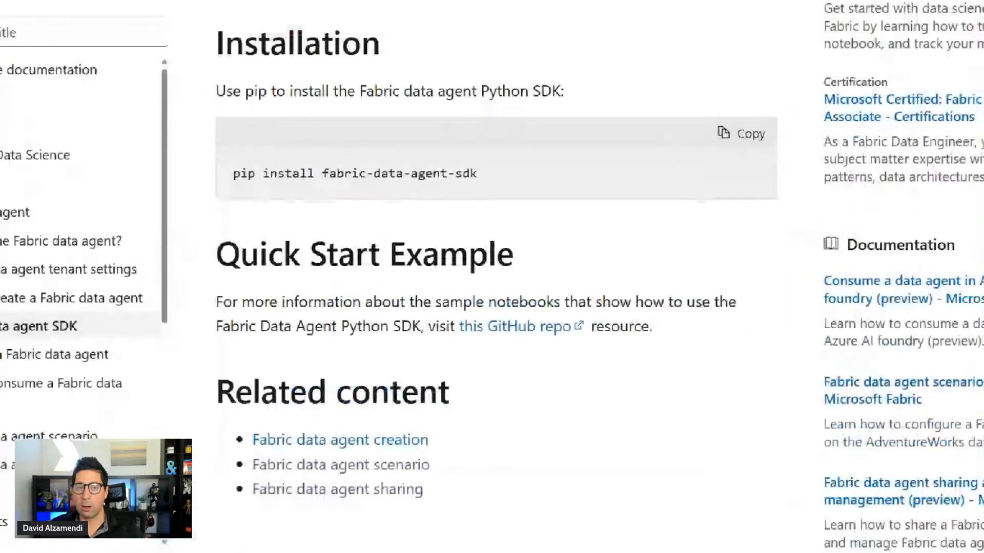
click(459, 199)
mouse_move(197, 151)
mouse_down()
mouse_move(450, 202)
mouse_move(513, 204)
mouse_up()
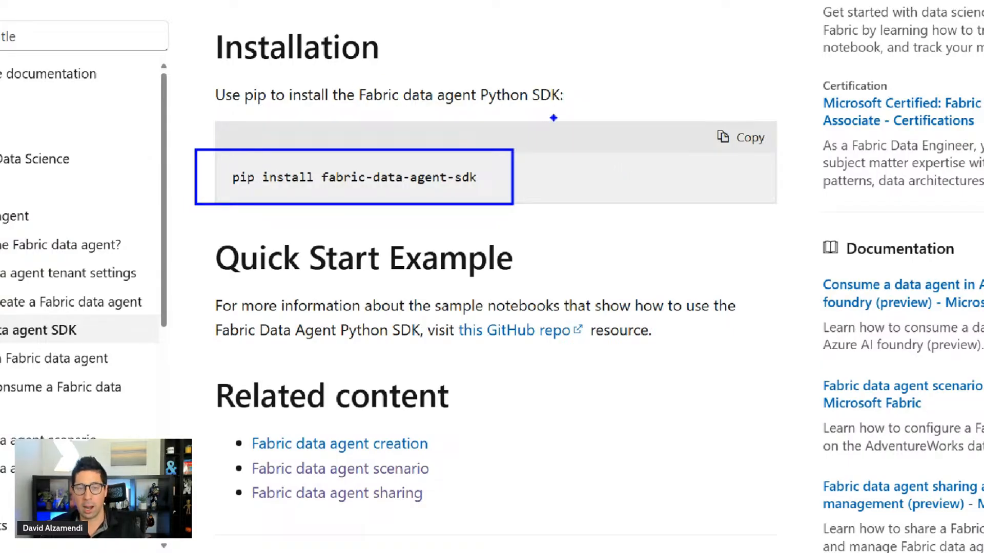
drag(548, 116, 506, 147)
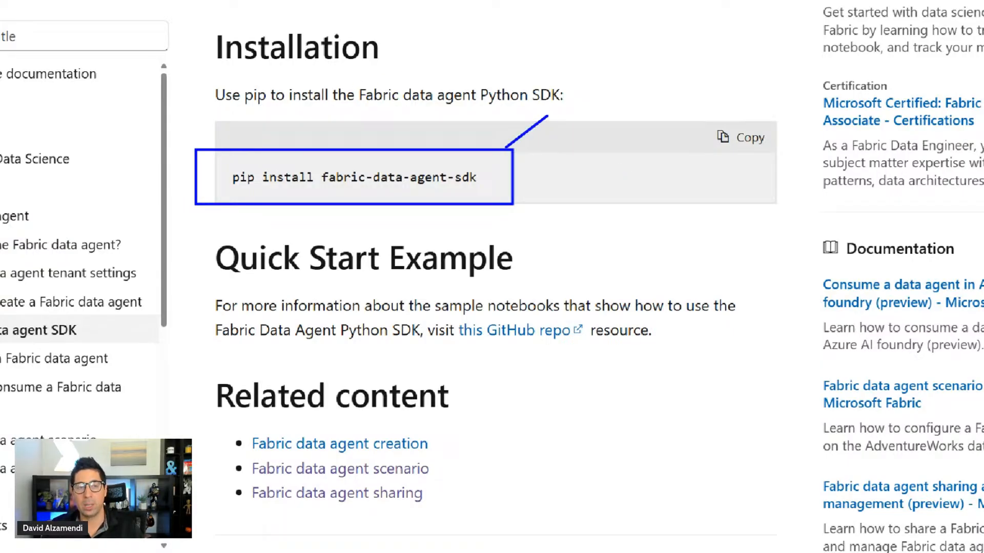
key(Escape)
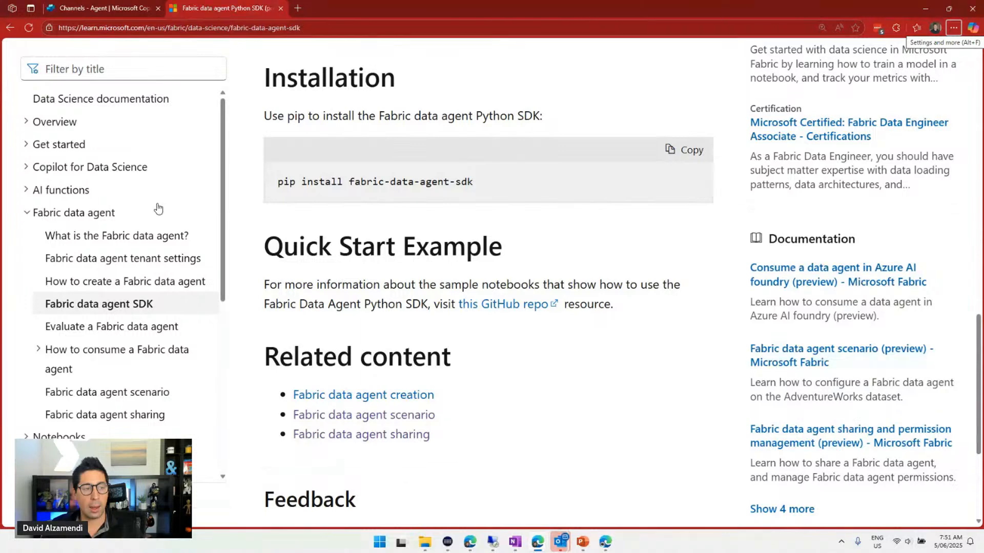
- Review the "Evaluate a Fabric data agent" article and outline its pandas DataFrame example of questions and expected answers
click(135, 322)
scroll(446, 187, down, 8)
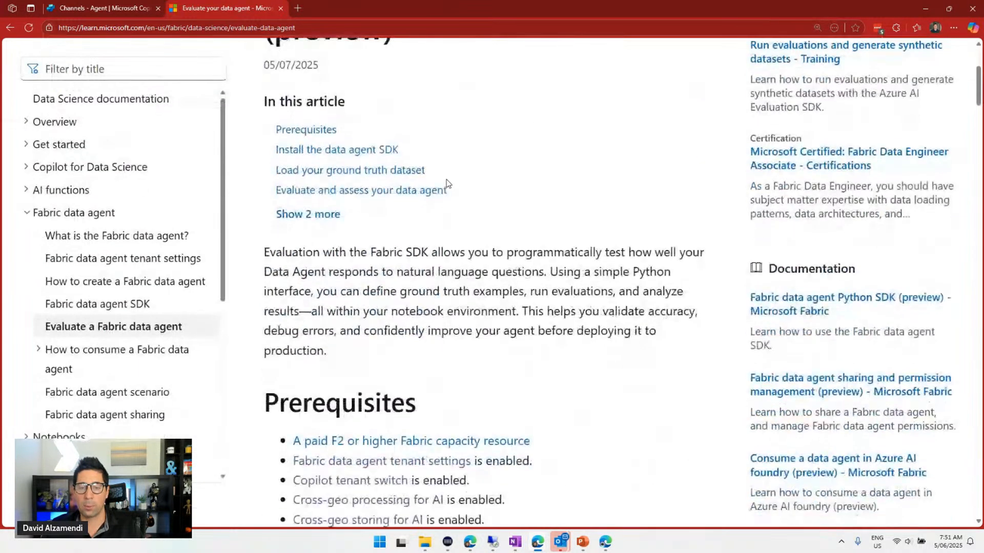
scroll(448, 186, down, 15)
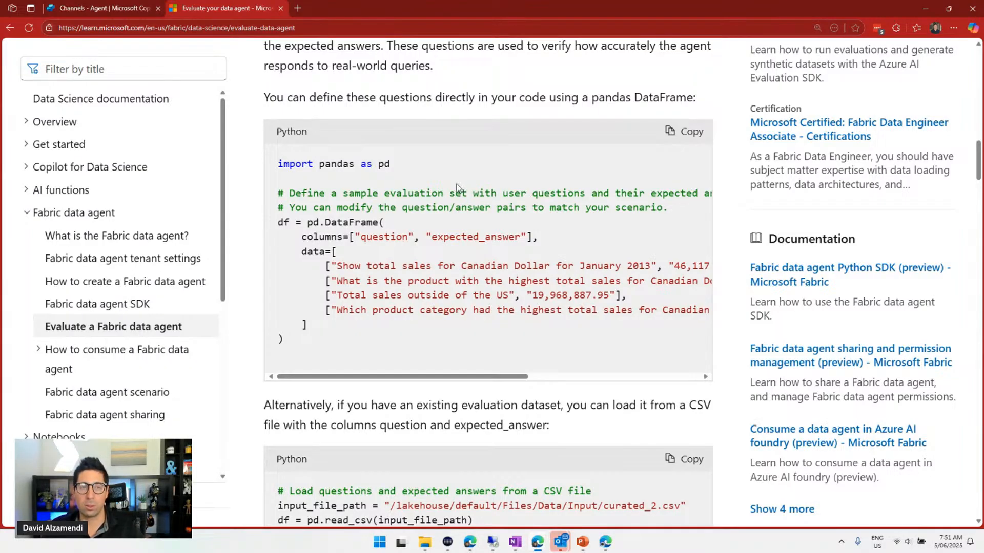
scroll(455, 184, up, 2)
scroll(454, 186, down, 3)
scroll(476, 180, up, 1)
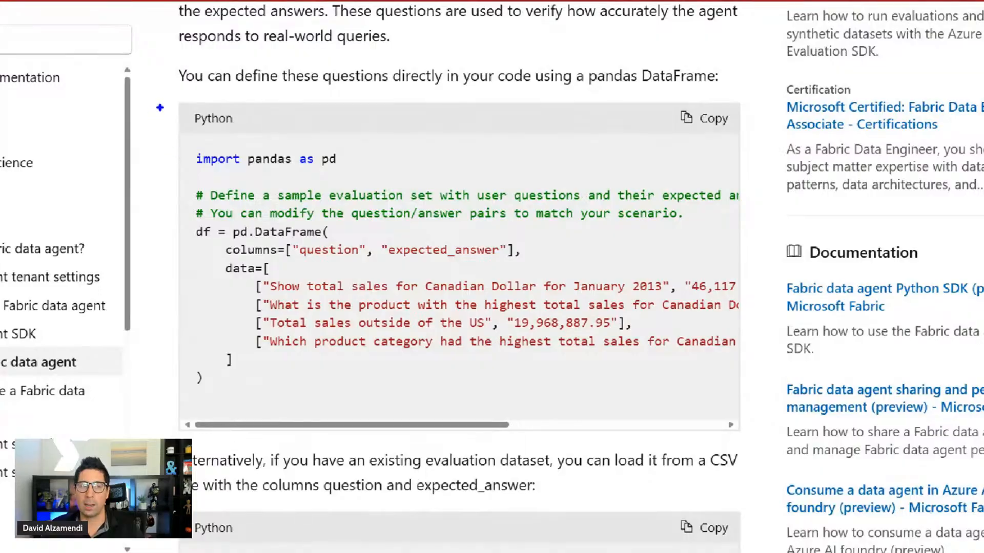
mouse_move(154, 88)
mouse_down()
mouse_move(661, 357)
mouse_move(757, 438)
mouse_up()
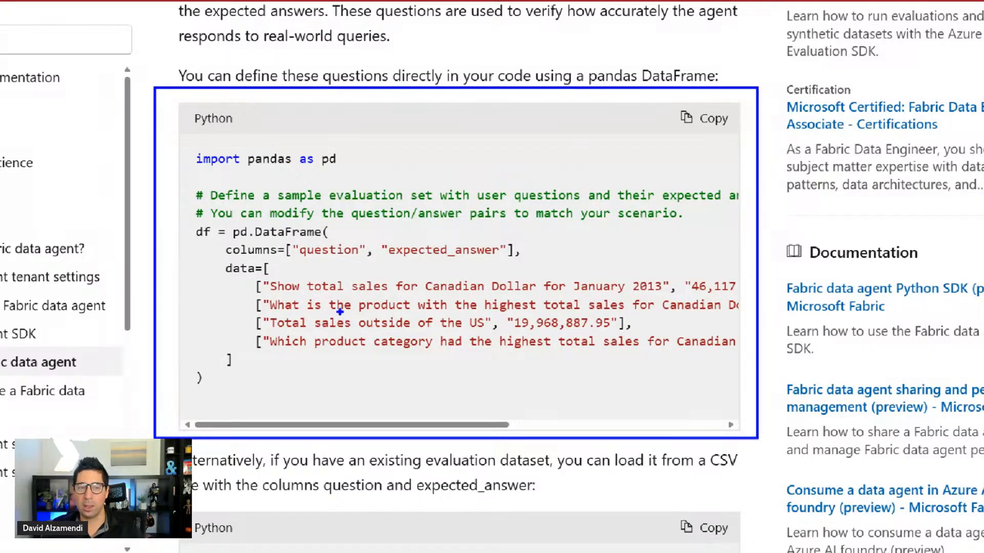
mouse_move(275, 228)
mouse_down()
mouse_move(451, 267)
mouse_move(554, 270)
mouse_up()
- Examine the article's CSV loading and evaluate_data_agent code, and outline the evaluation summary results table
scroll(509, 207, down, 8)
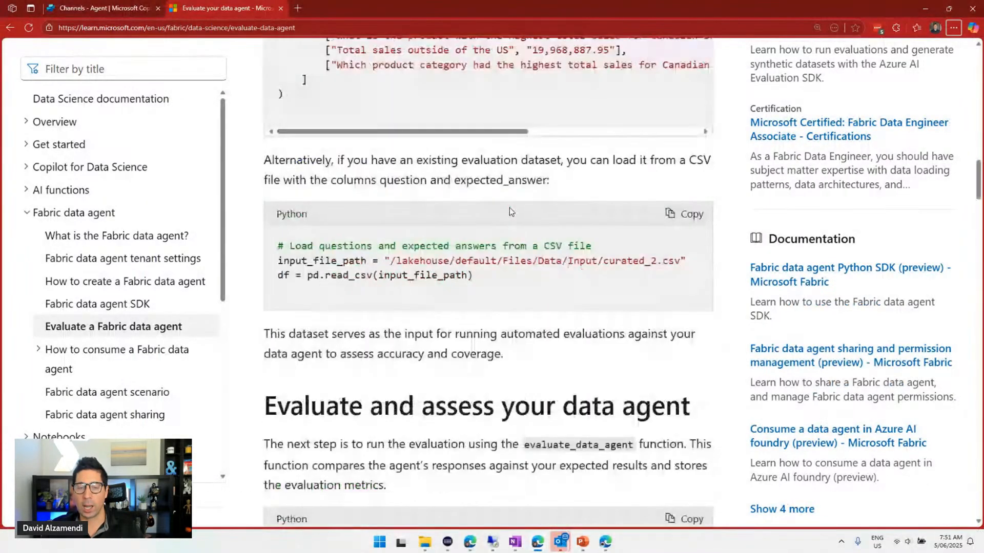
scroll(510, 217, down, 5)
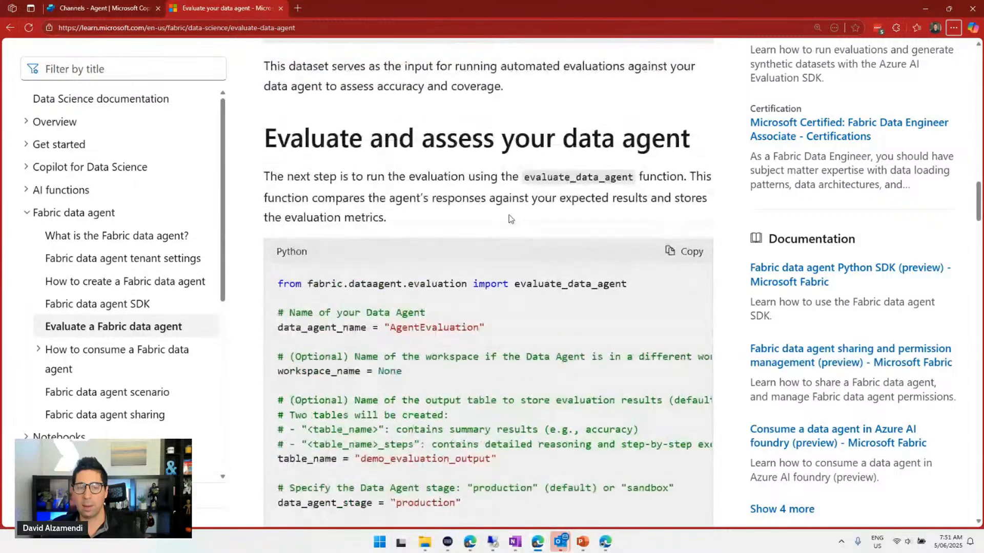
scroll(510, 210, down, 1)
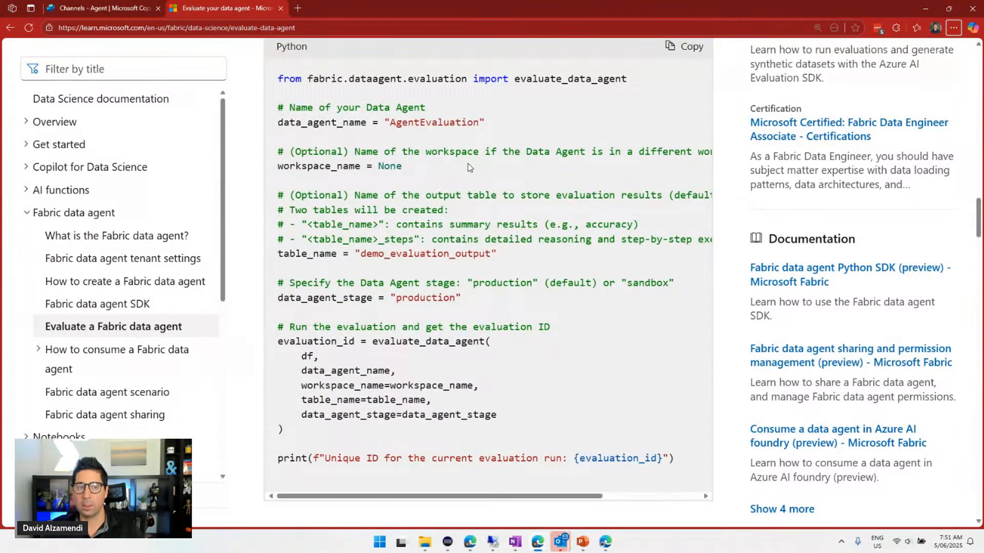
scroll(477, 165, down, 10)
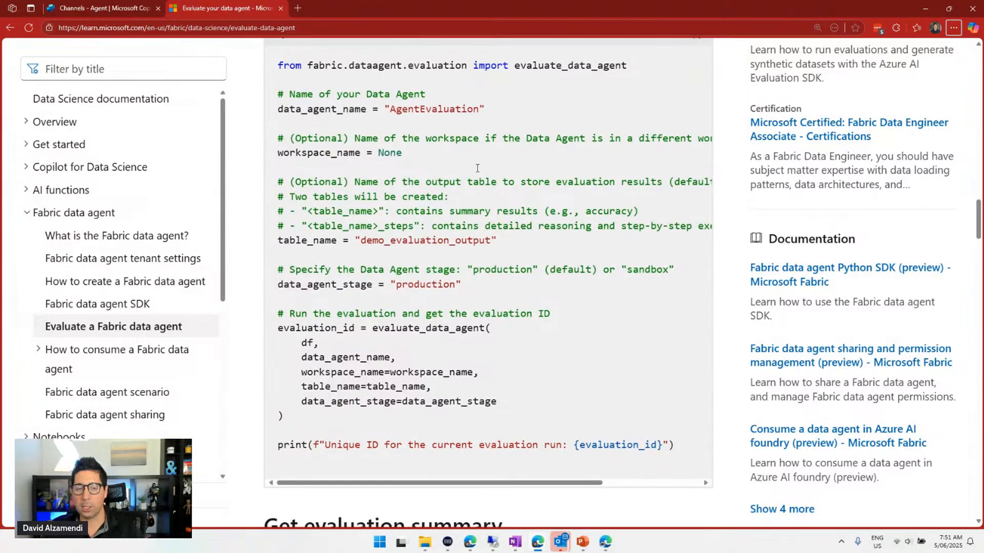
scroll(477, 168, down, 3)
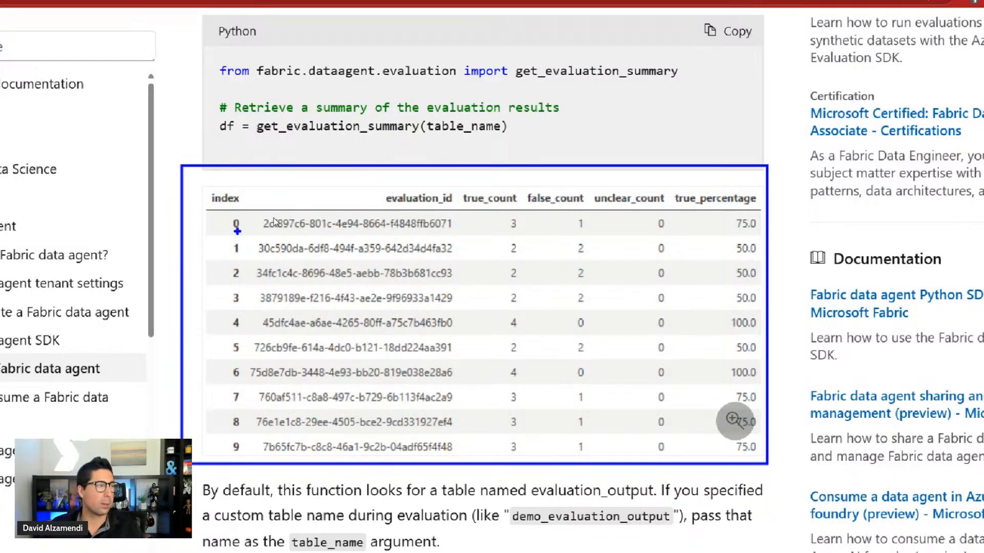
key(Escape)
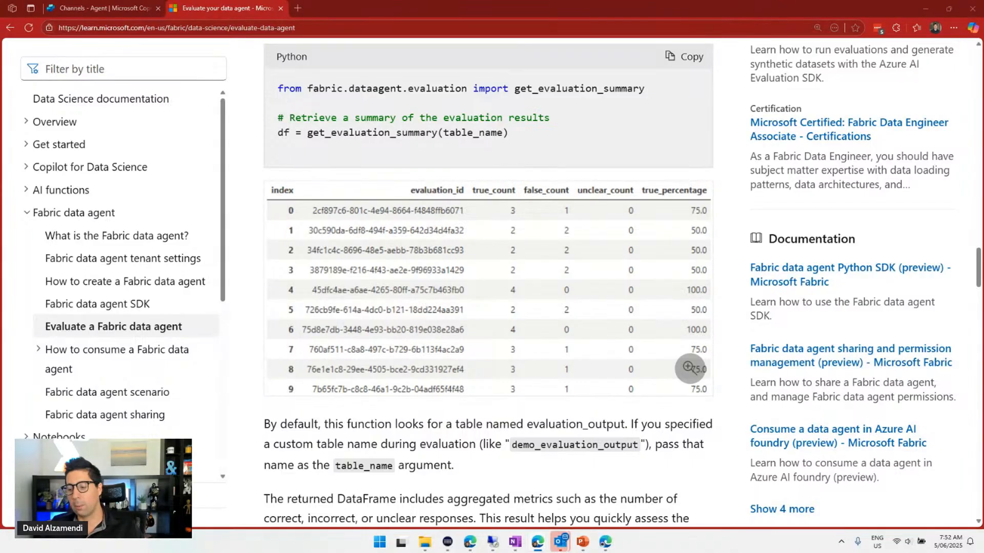